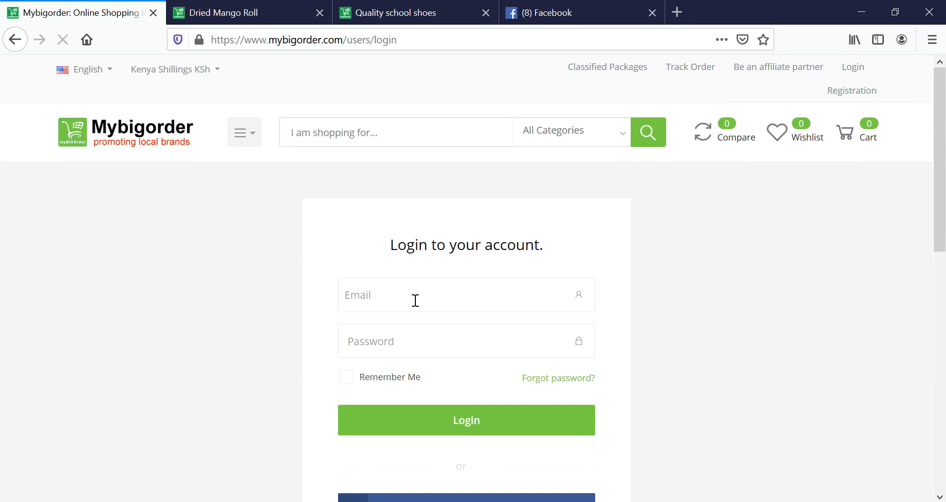
- Log in with the saved account by filling in its e-mail and password
left_click(417, 301)
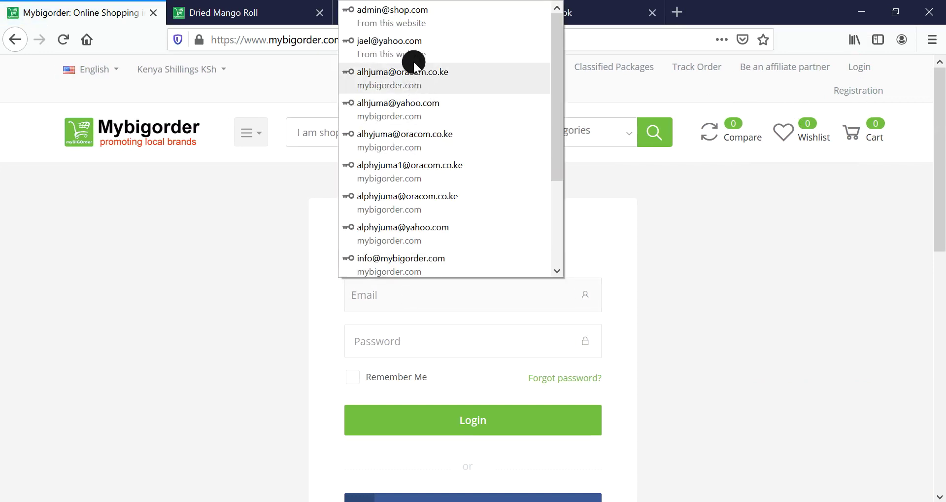
left_click(417, 170)
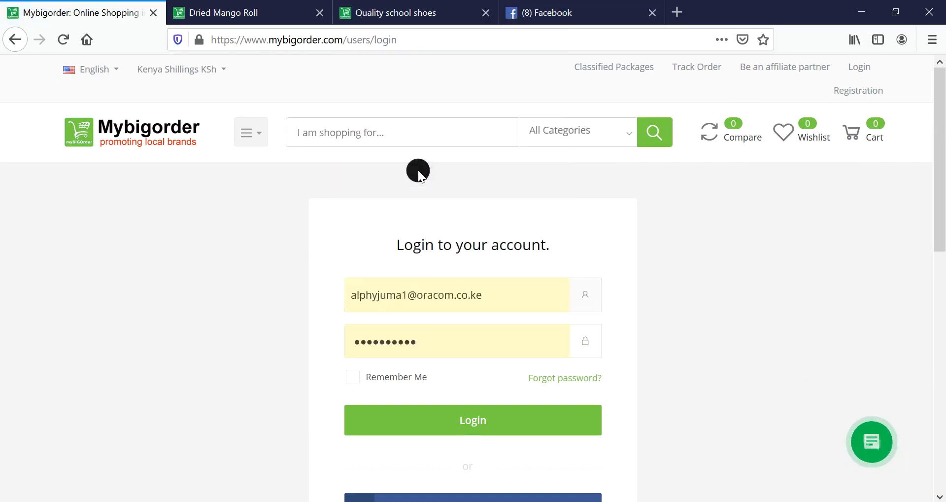
left_click(406, 297)
key("BackSpace")
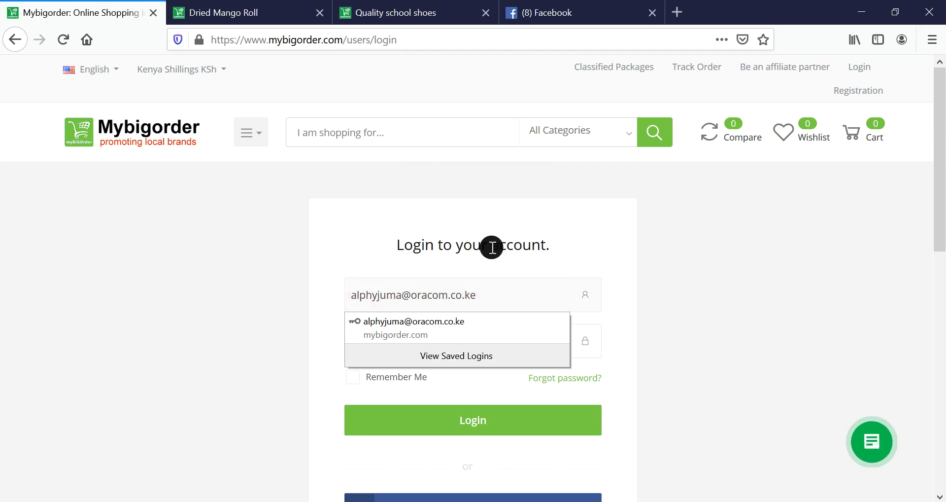
left_click(427, 329)
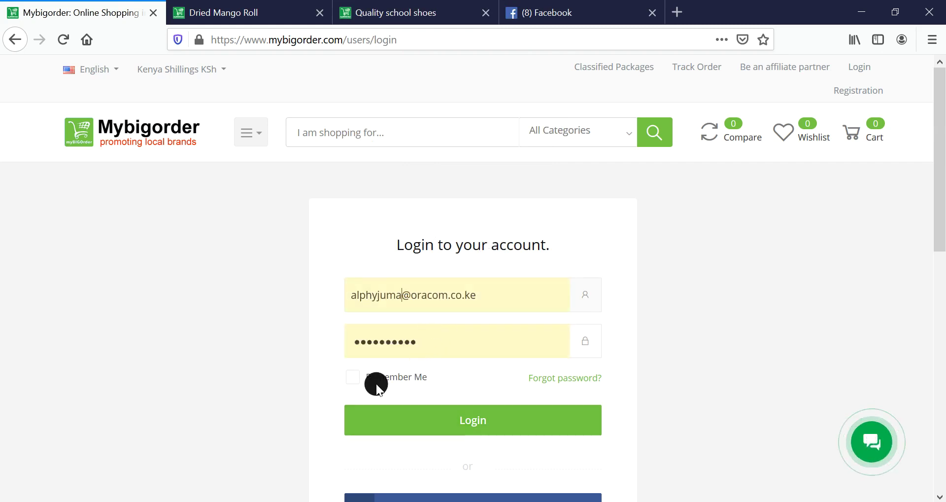
left_click(537, 379)
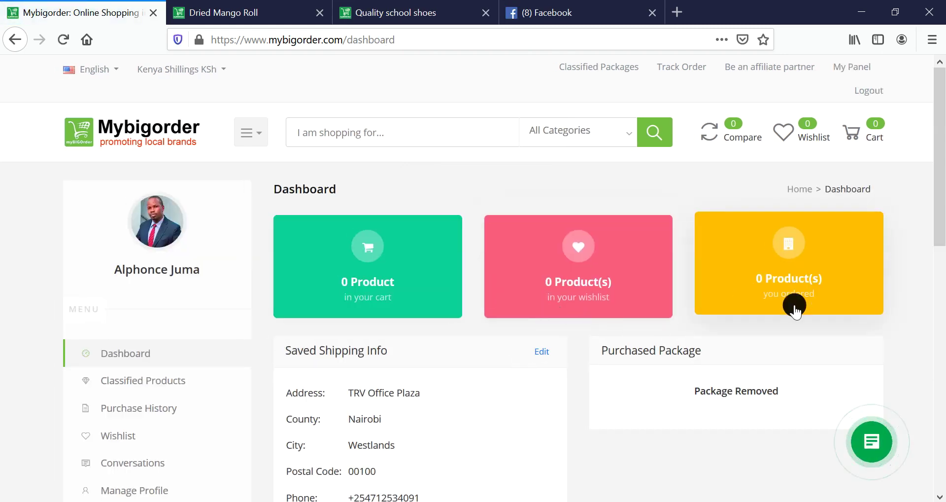
- Start the seller application from the dashboard and set the shop name to Oracom Web Solutions LTD
scroll(898, 229, "down", 5)
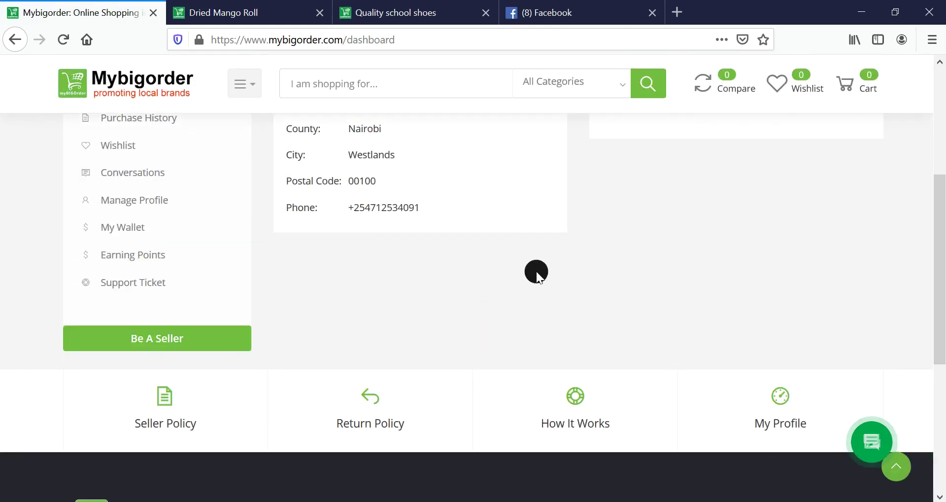
left_click(149, 339)
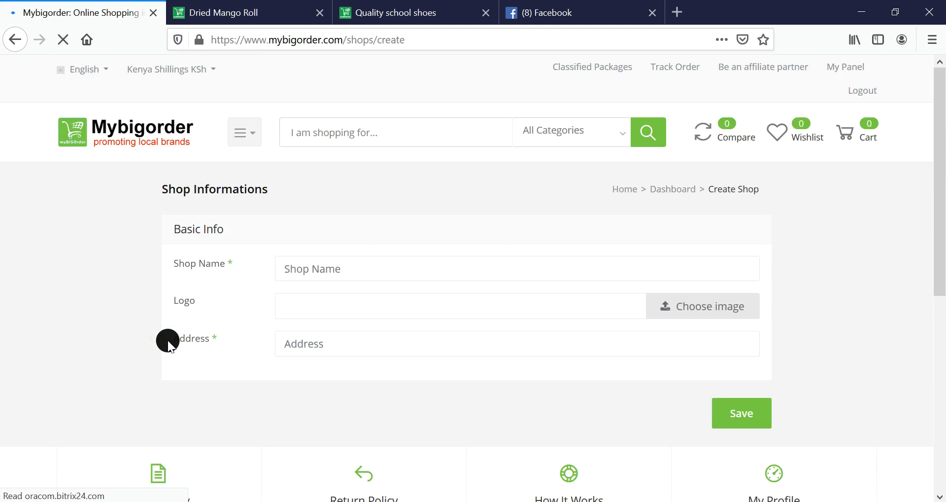
left_click(332, 269)
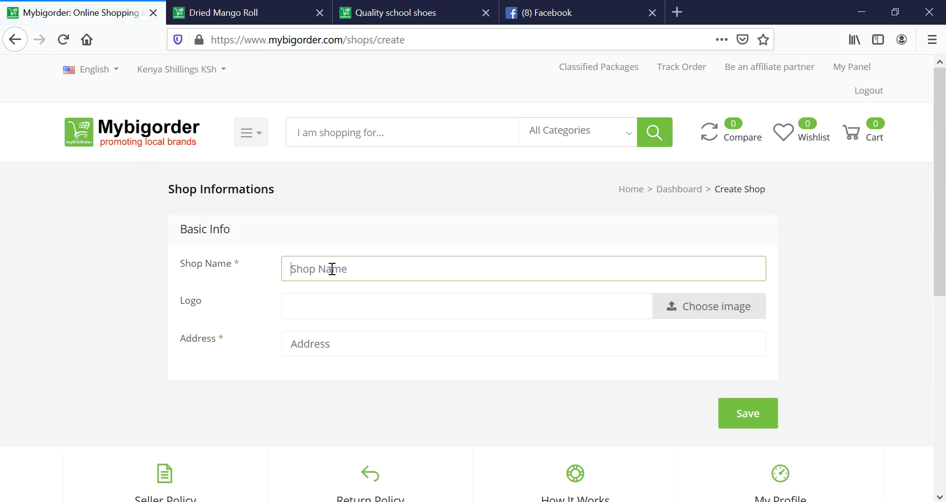
type("Ora")
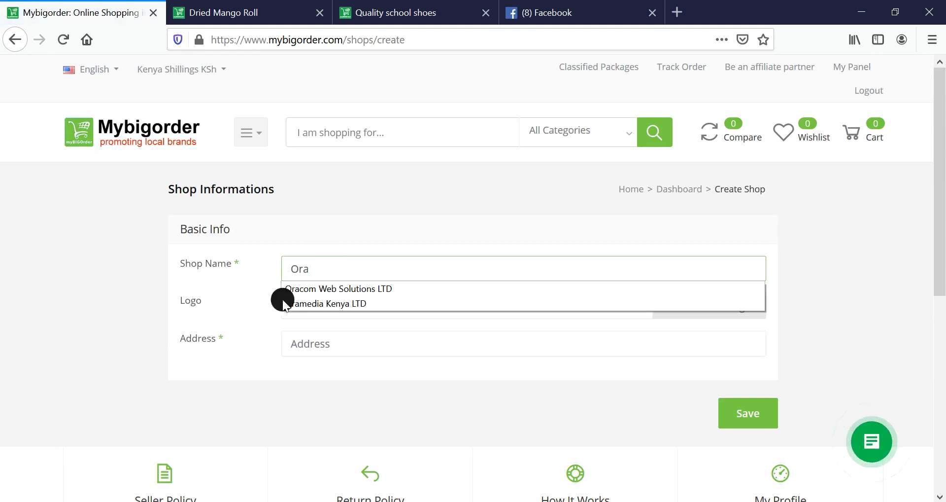
left_click(343, 289)
- Upload the image "Logo (Oracom Web Solutions_s conflicted copy 2018-07-19).png" as the shop's logo
left_click(720, 303)
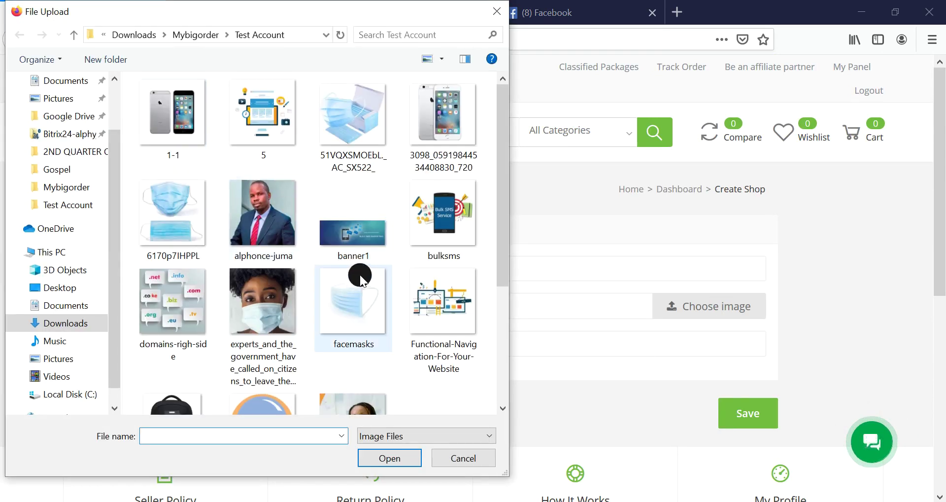
scroll(315, 320, "down", 3)
double_click(271, 389)
- Fill in the shop's address and save the form to create the shop
left_click(332, 347)
left_click(332, 366)
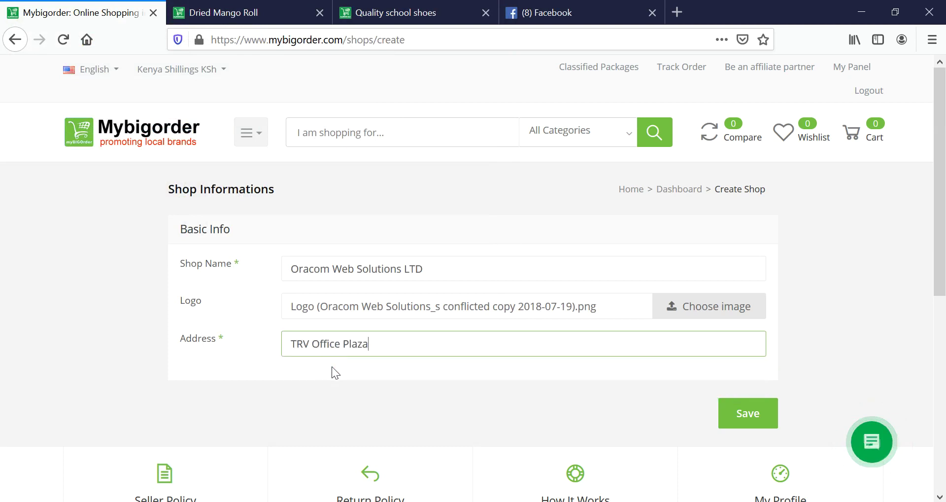
left_click(769, 416)
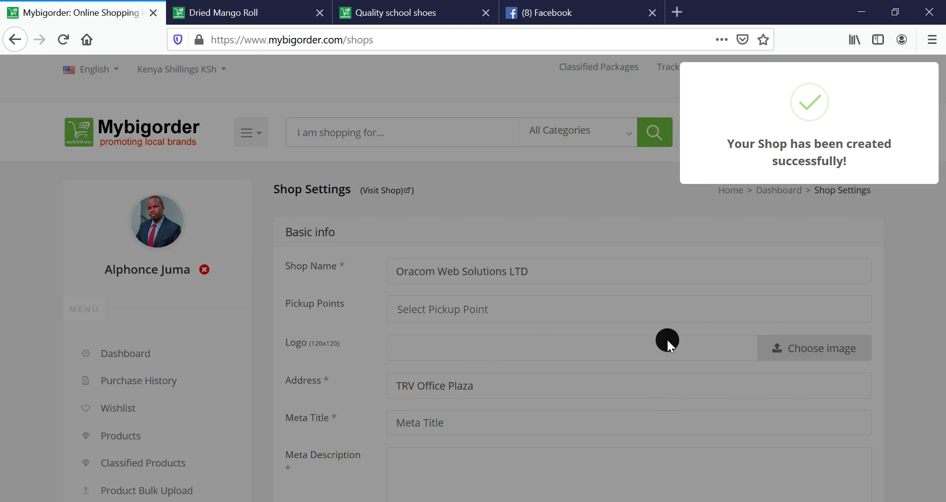
- Set the shop's meta title to "Web Design in Kenya" in the basic info
scroll(474, 324, "down", 2)
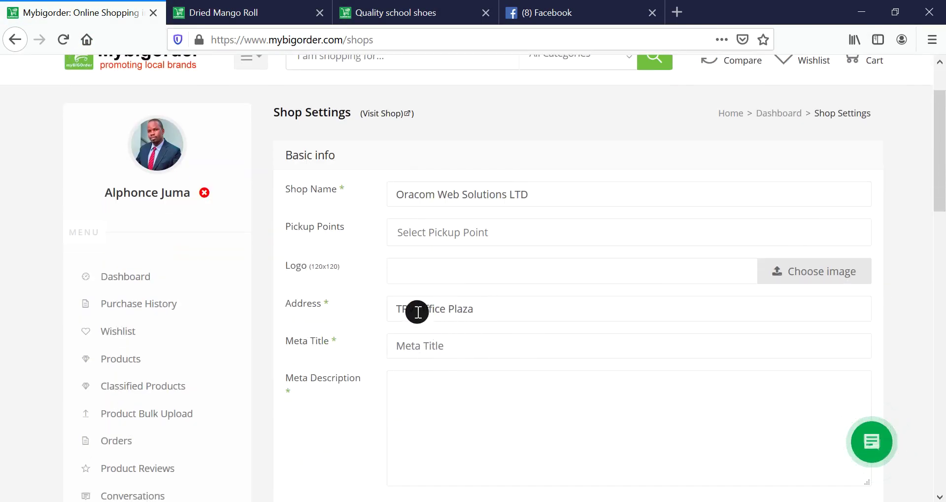
left_click(425, 346)
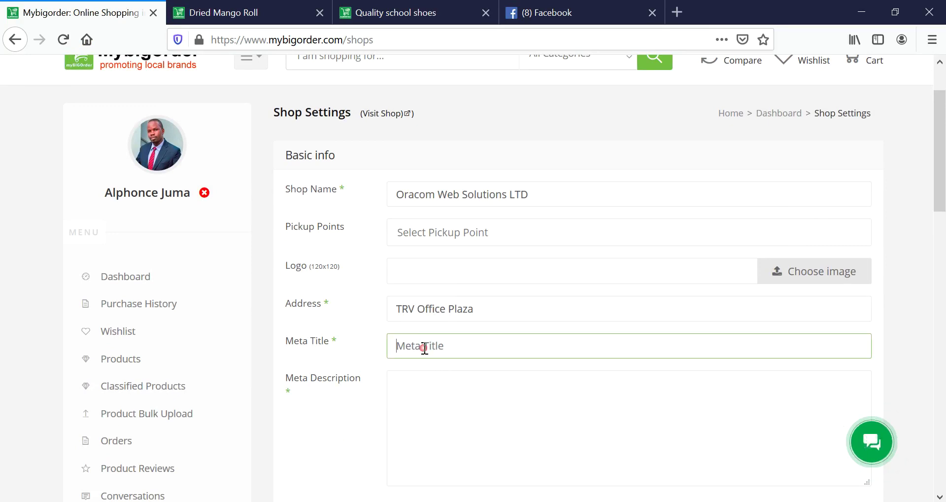
left_click(425, 348)
left_click(434, 363)
- Copy the meta title text into the meta description four times and save the shop's basic info
left_click(406, 396)
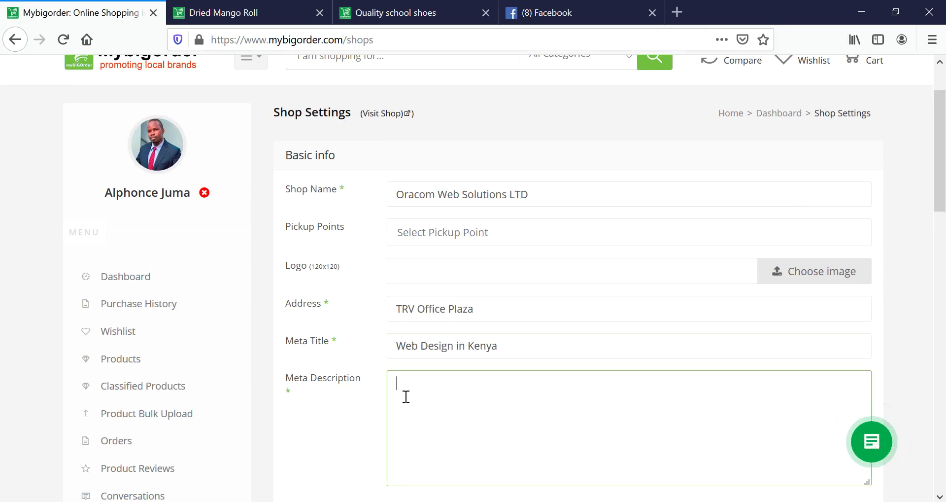
left_click_drag(500, 349, 246, 338)
key("ctrl+c")
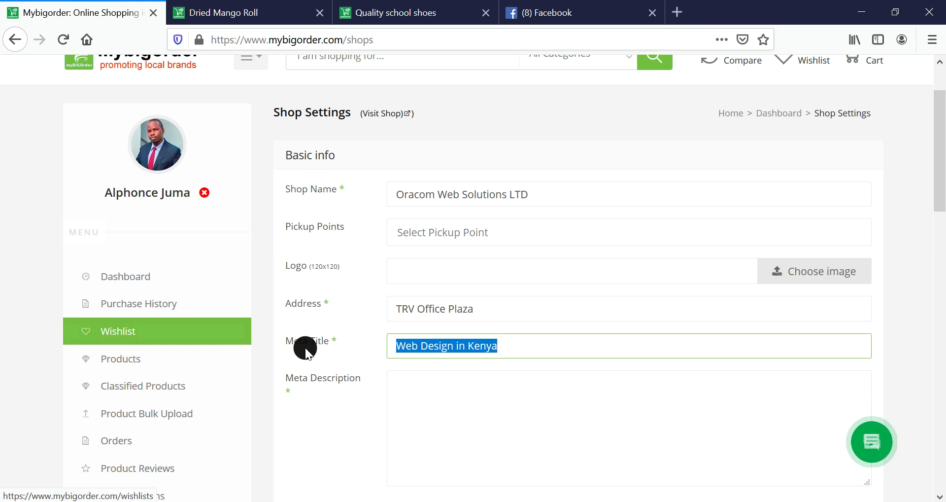
left_click(421, 387)
key("ctrl+v")
key("ctrl+v")
key("ctrl+v")
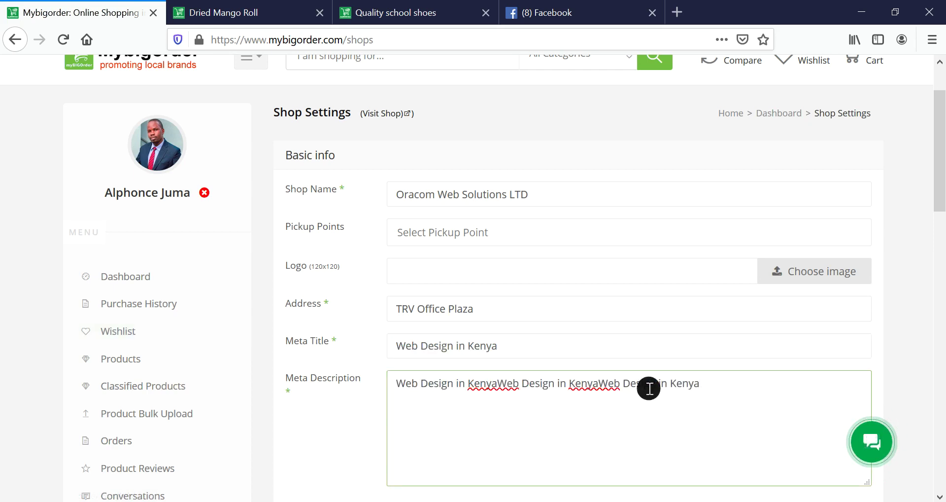
key("ctrl+v")
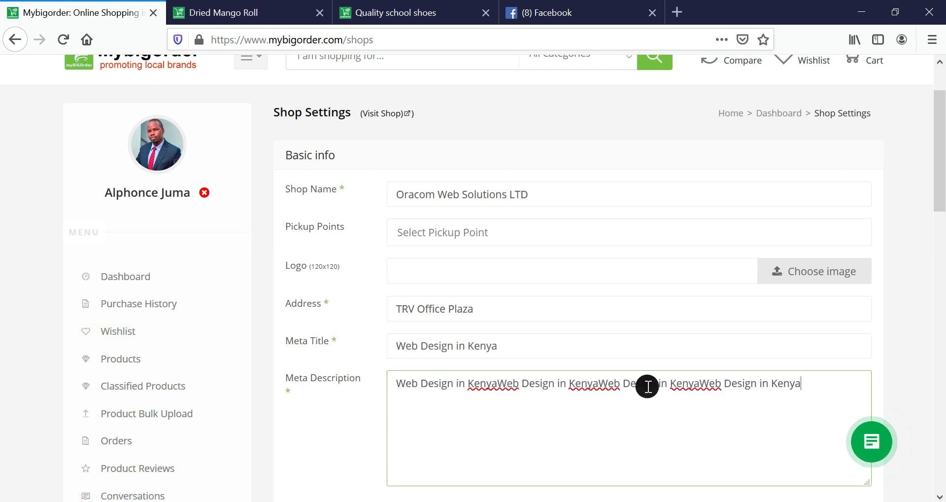
scroll(892, 311, "down", 5)
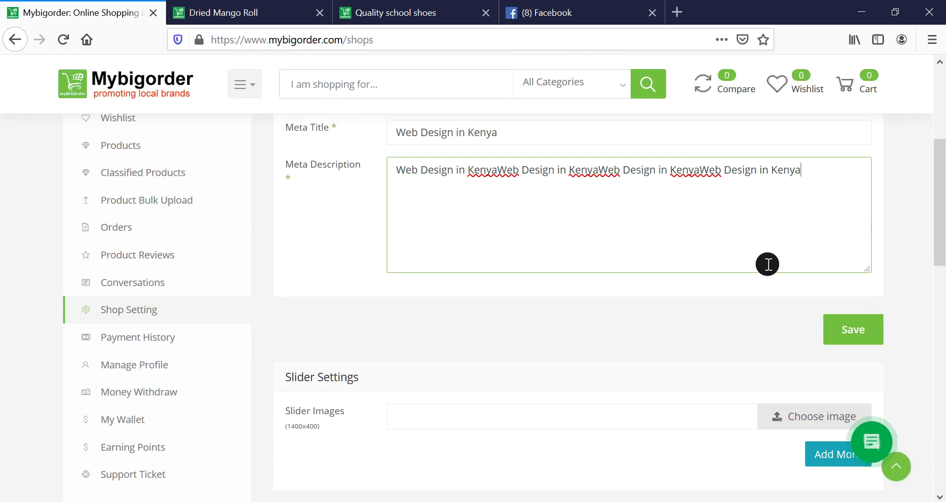
left_click(842, 340)
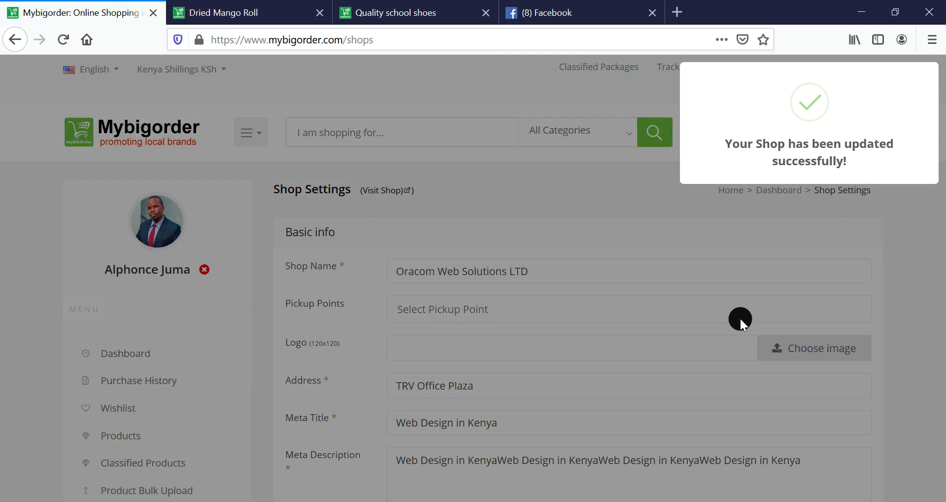
- Choose P5S0aFhGwZwxQUYm2mBOtfhJERxCGXImdO5L1gFs.png as the first slider image of the shop
scroll(657, 344, "down", 5)
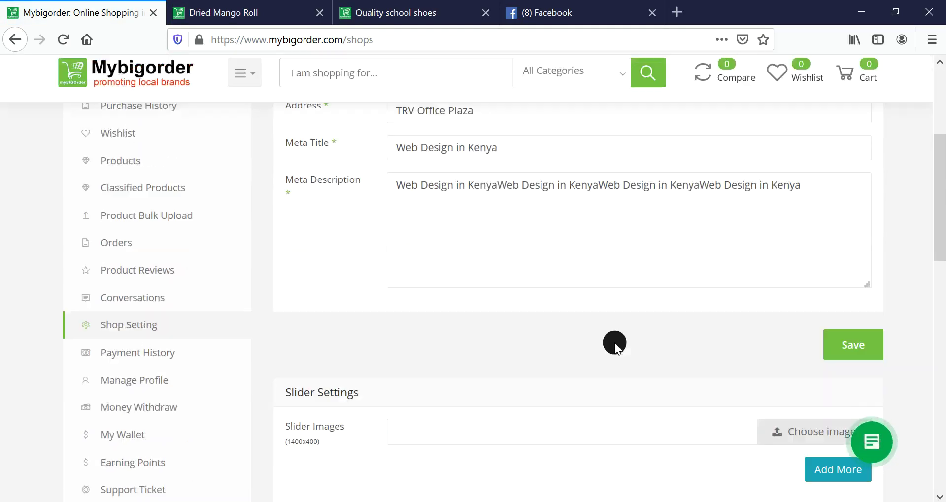
scroll(548, 356, "down", 3)
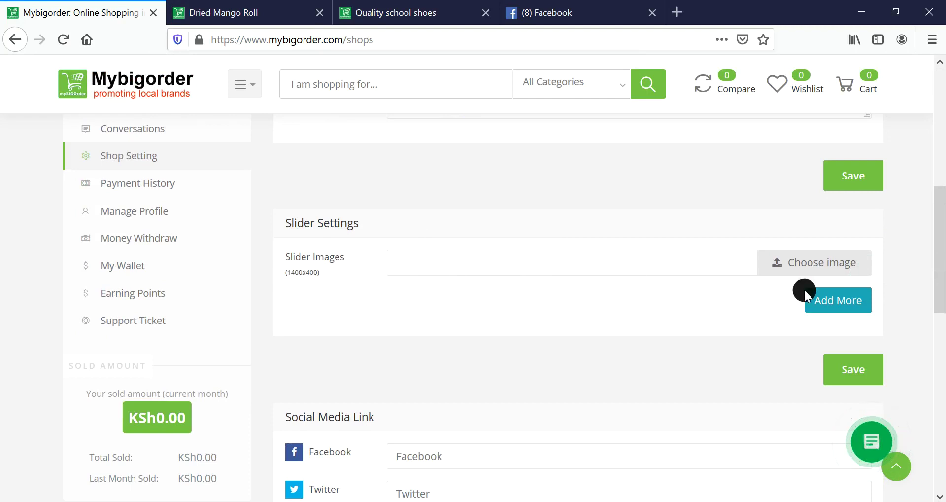
left_click(820, 265)
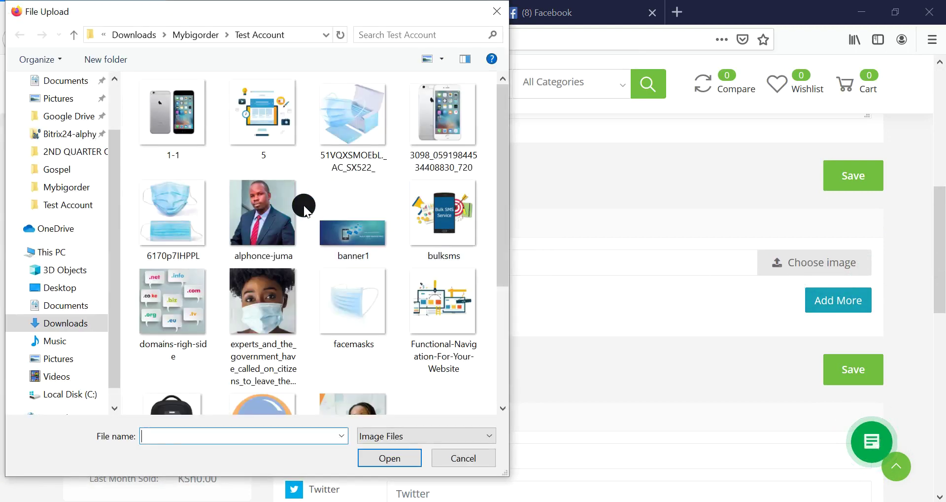
double_click(442, 353)
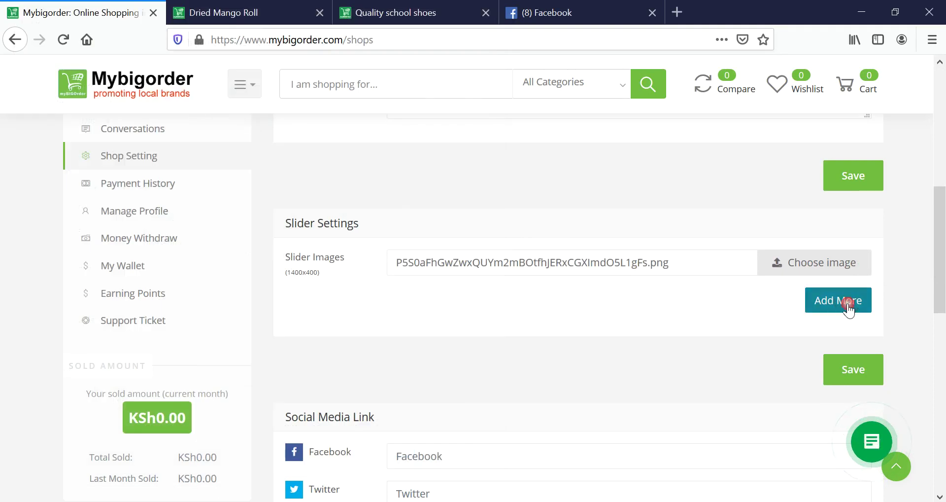
- Add a second slider image using the file qro9D2JEJq7Z8f85PrD2HD4ALasmCNp5cJikdXFV.png
left_click(848, 308)
left_click(605, 320)
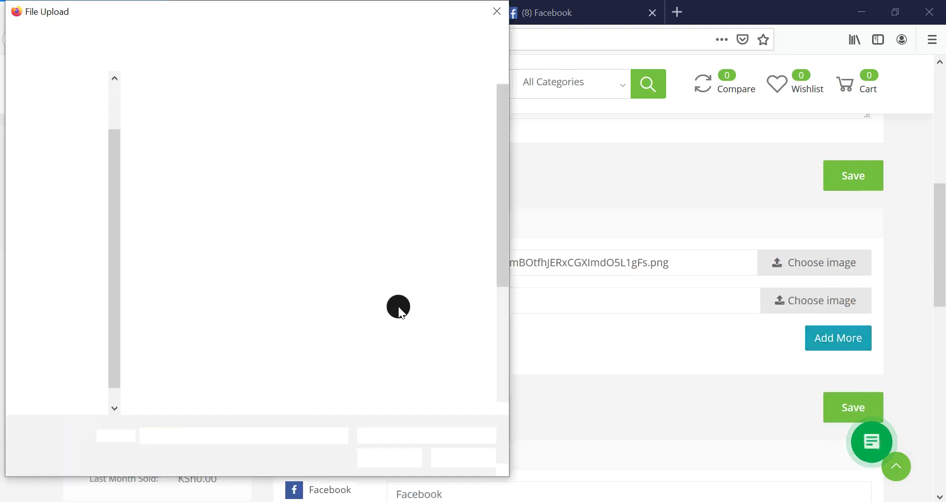
scroll(359, 315, "down", 2)
double_click(190, 365)
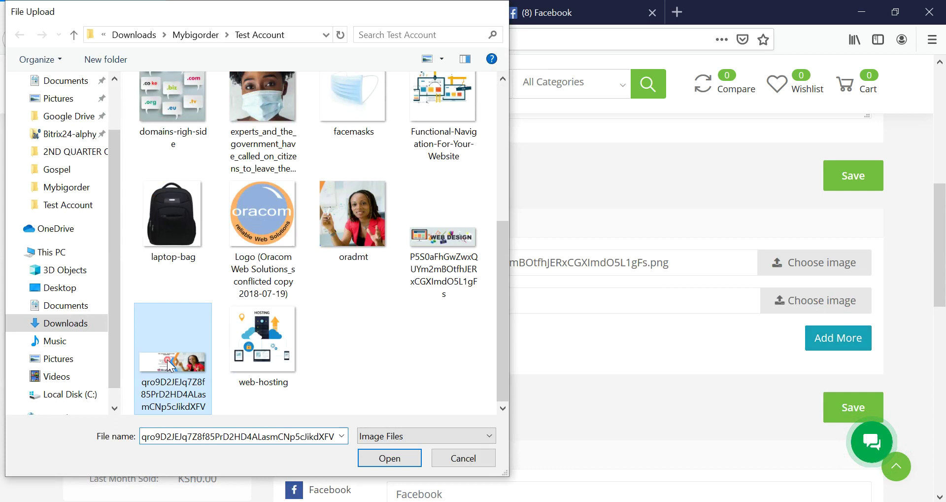
- Add banner1.jpeg as the third slider image and save the slider settings
left_click(850, 338)
left_click(526, 348)
scroll(350, 313, "down", 2)
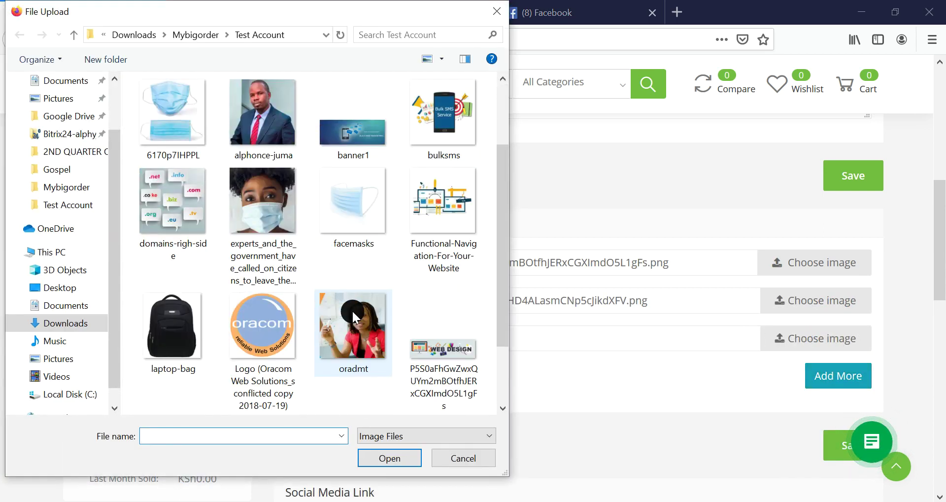
double_click(348, 123)
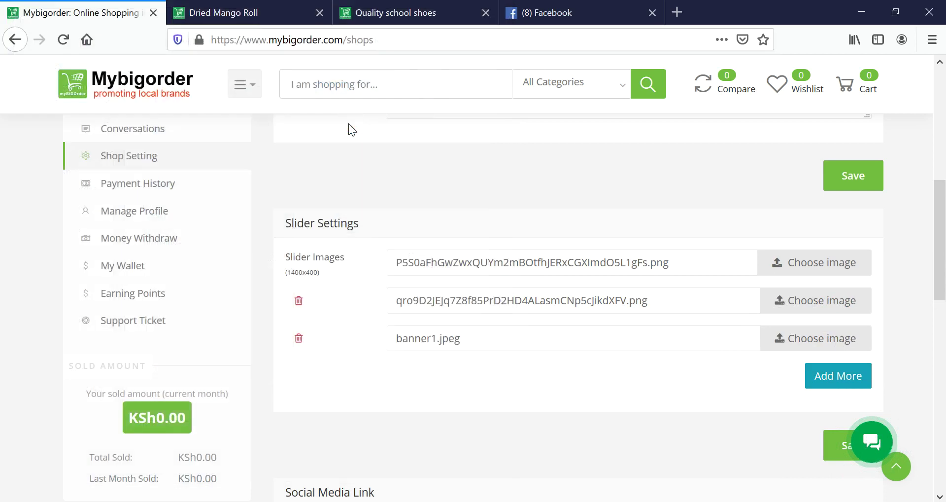
scroll(877, 355, "down", 3)
left_click(845, 365)
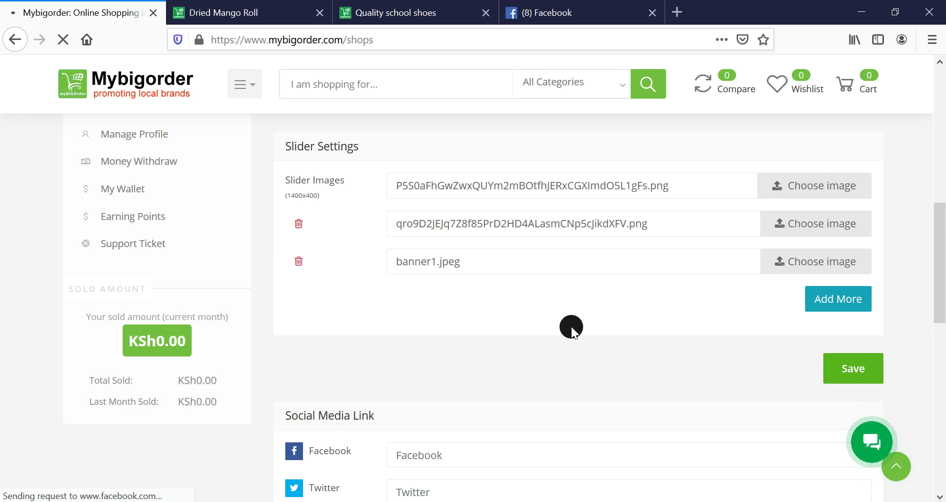
scroll(530, 298, "down", 6)
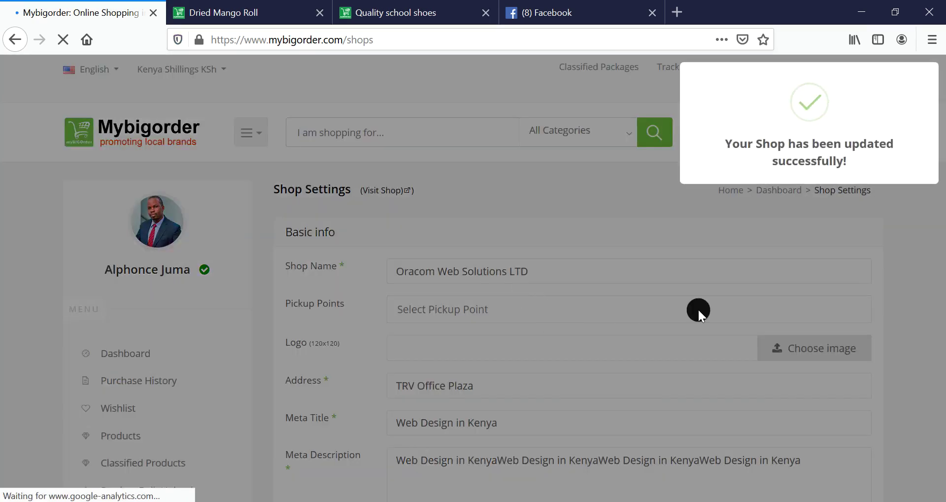
left_click(912, 220)
scroll(641, 327, "down", 10)
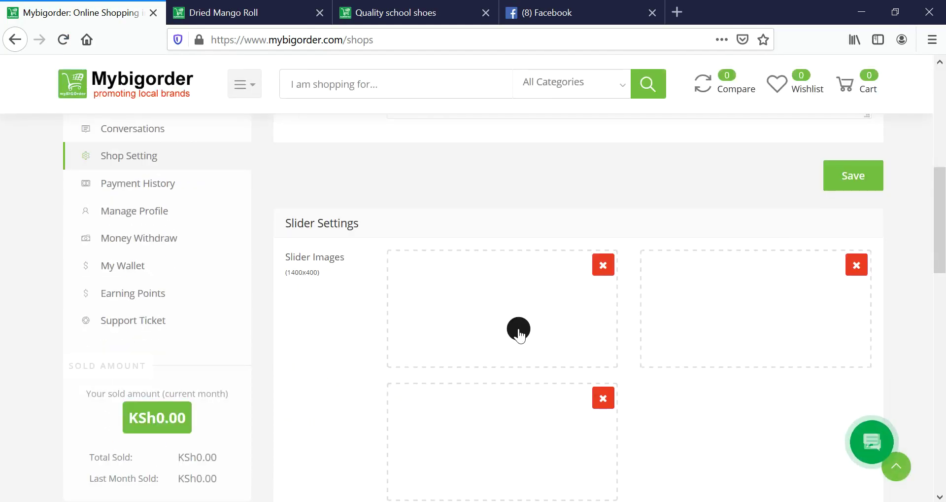
scroll(518, 327, "down", 8)
left_click(422, 325)
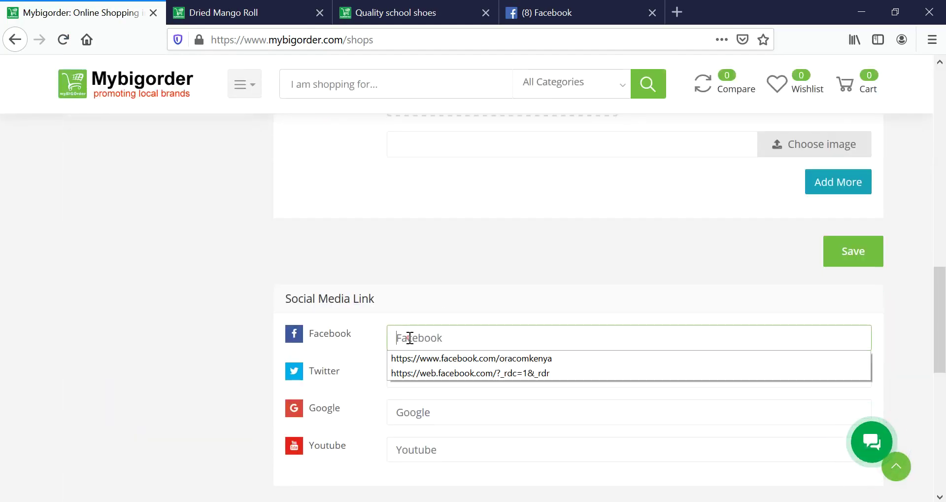
left_click(445, 358)
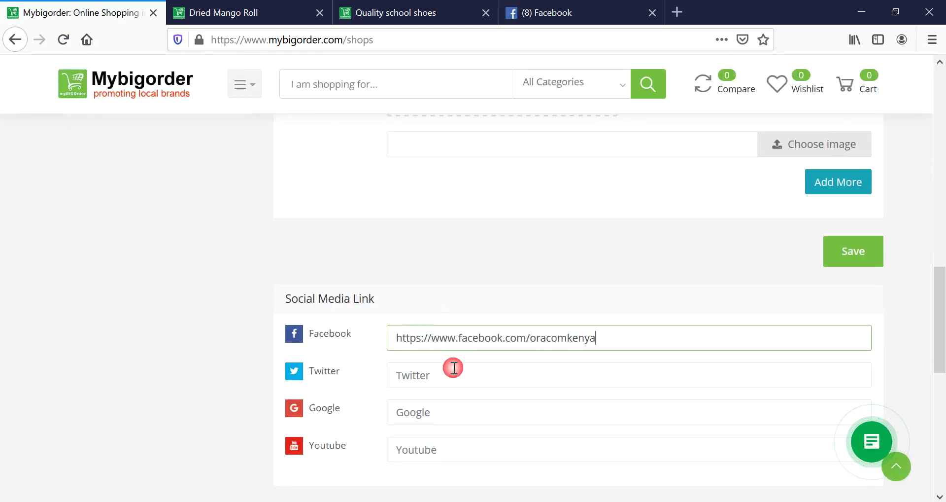
left_click(425, 375)
left_click(457, 394)
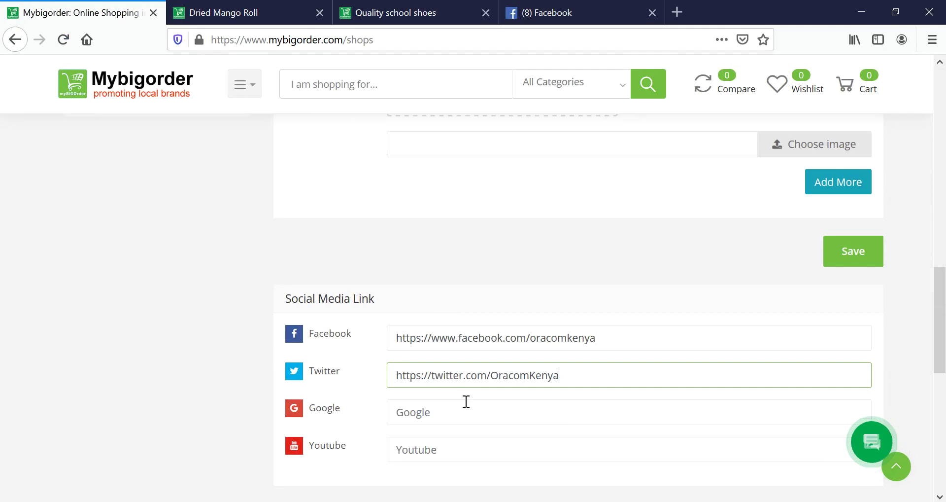
- Fill in the shop's YouTube link from the saved entries and save the social media links
left_click(425, 387)
scroll(425, 345, "down", 3)
left_click(425, 298)
left_click(455, 318)
left_click(871, 370)
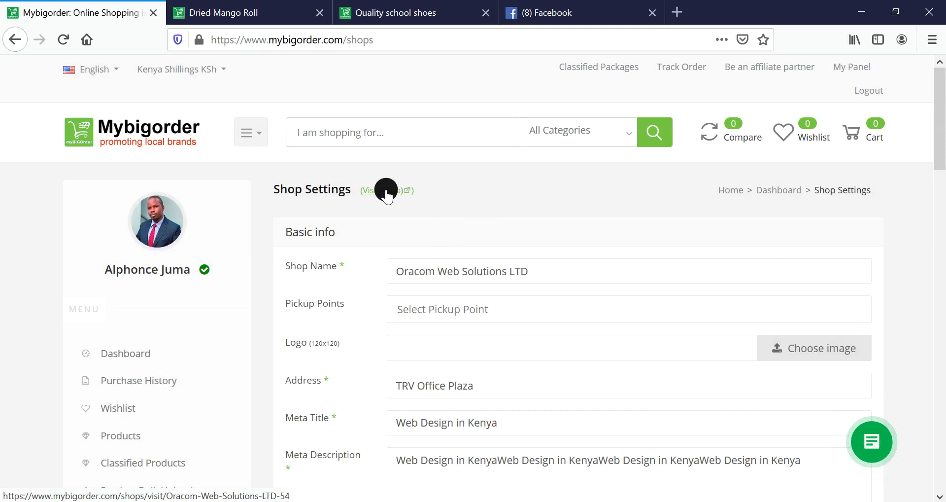
- Open the shop's public storefront in a separate tab and check its header, social links and banner
middle_click(387, 191)
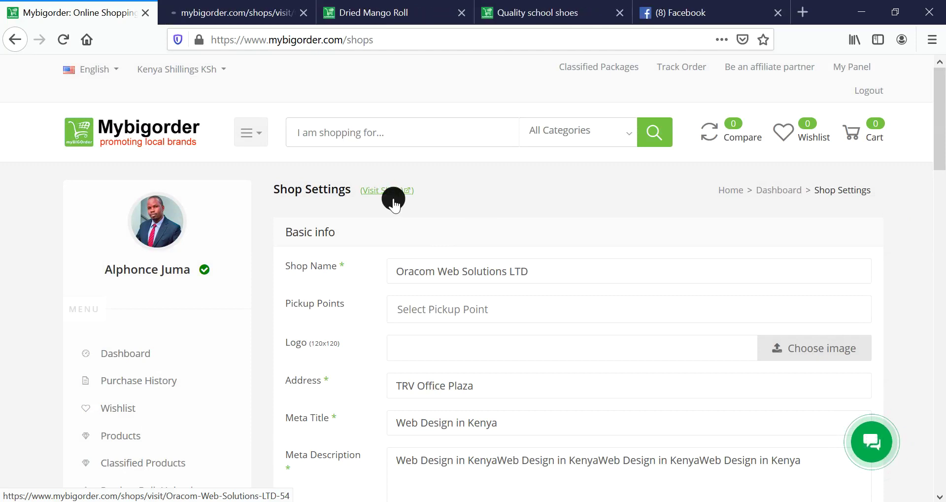
left_click(212, 13)
left_click(112, 13)
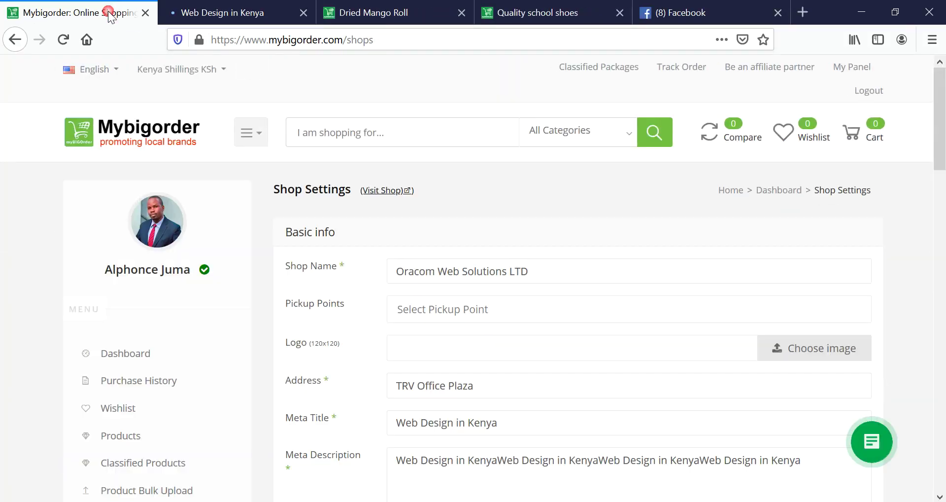
left_click(875, 442)
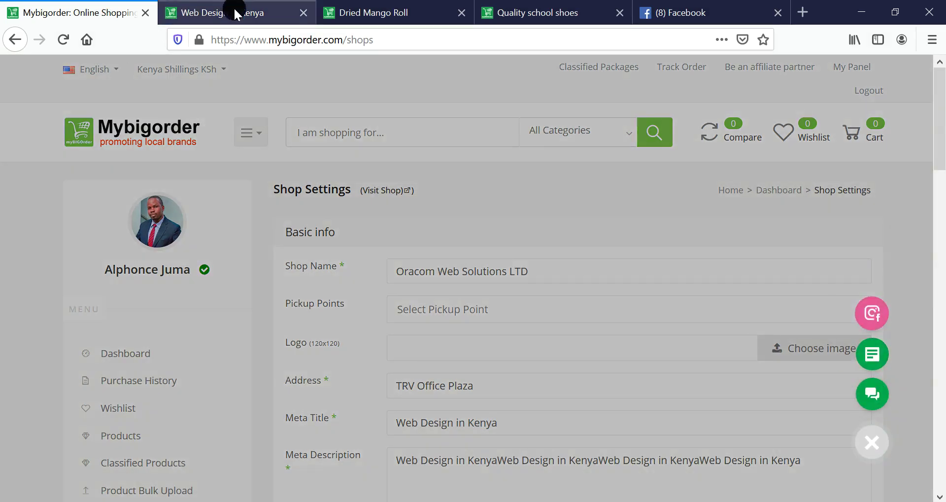
left_click(262, 12)
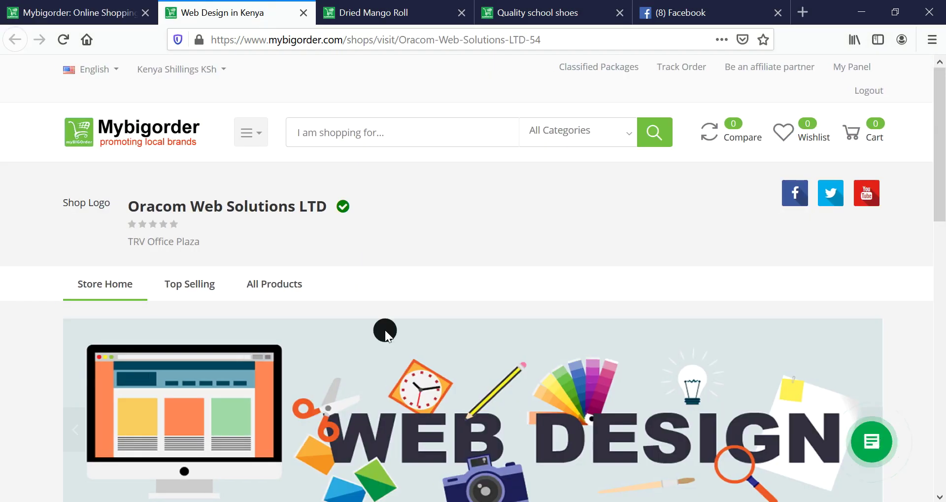
scroll(784, 326, "down", 3)
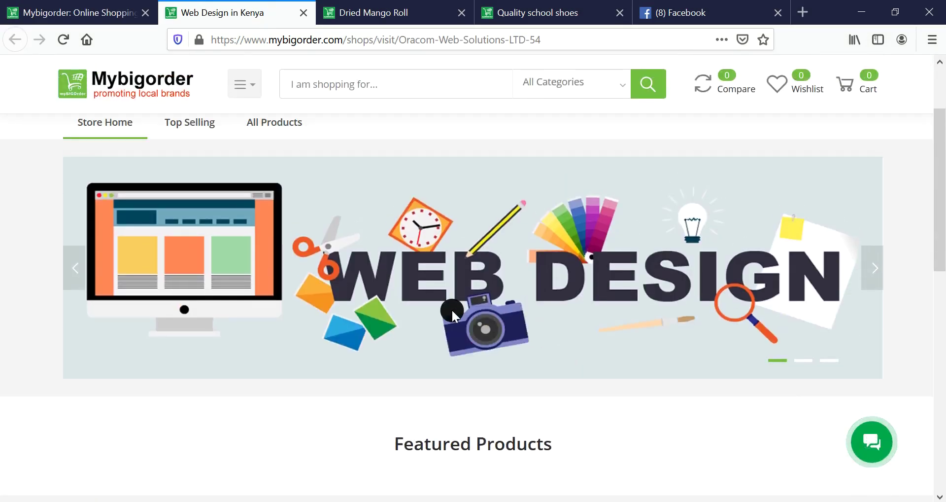
scroll(451, 308, "up", 2)
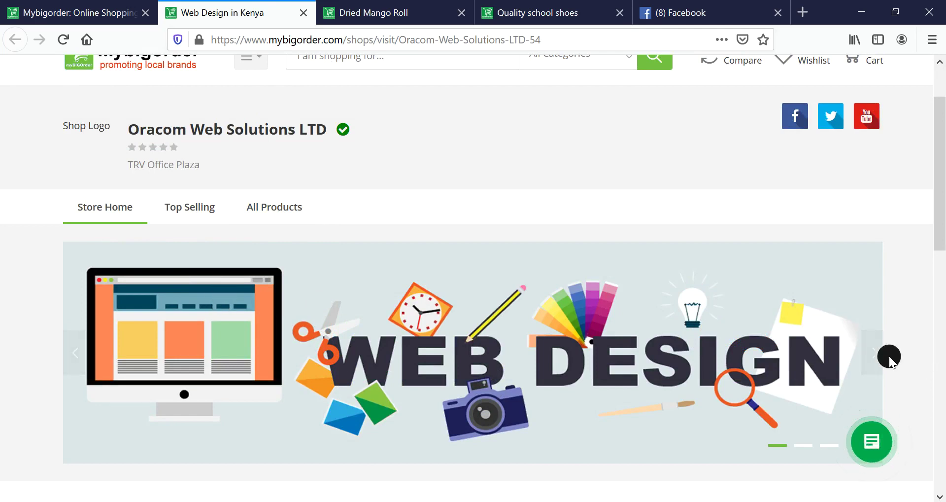
- Flip through the storefront's slider images and look over the product sections below them
left_click(874, 353)
left_click(876, 354)
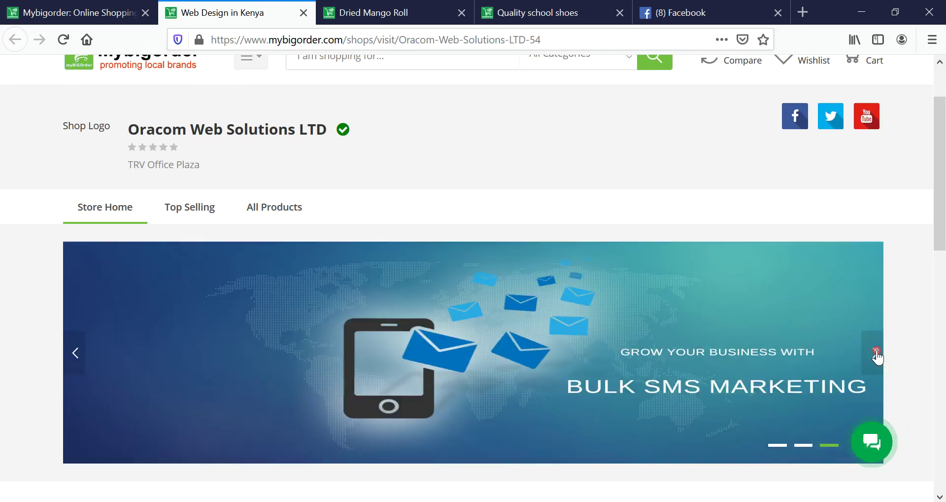
left_click(876, 355)
left_click(875, 356)
left_click(875, 356)
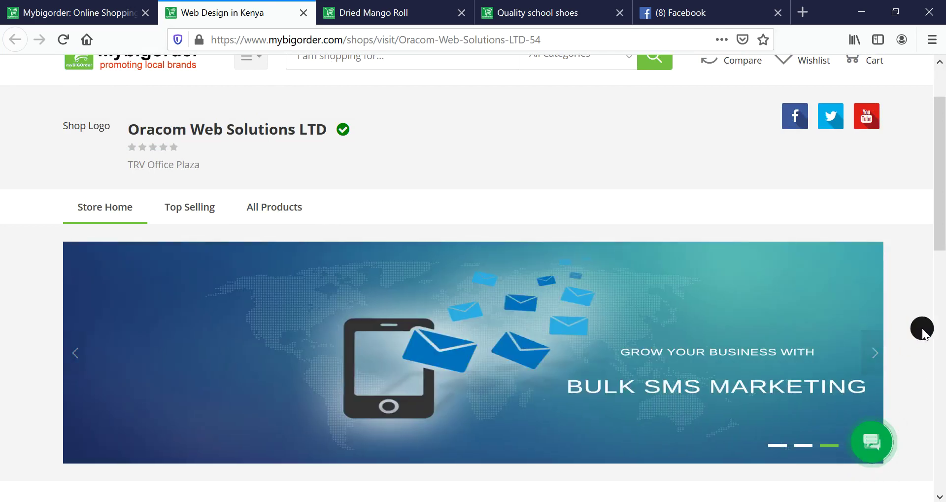
scroll(923, 327, "down", 5)
scroll(99, 278, "up", 5)
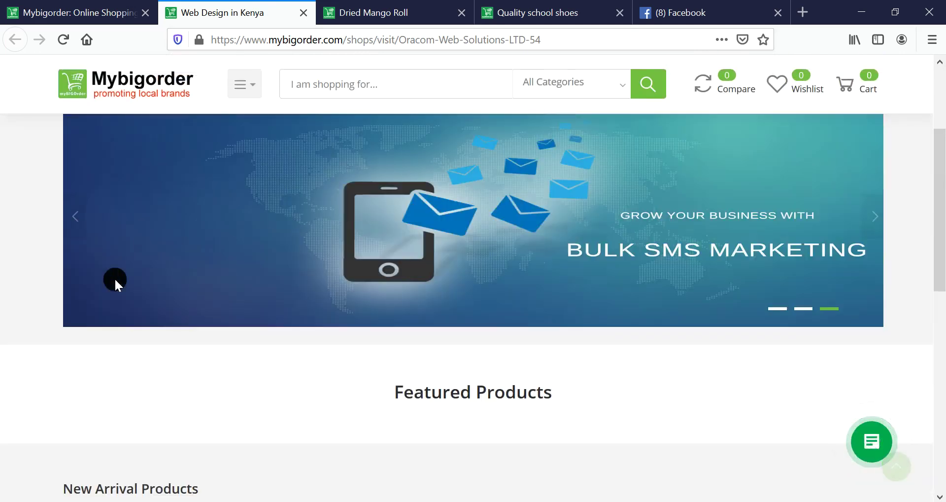
- Return to the shop settings tab and open the form for adding a new product
left_click(81, 15)
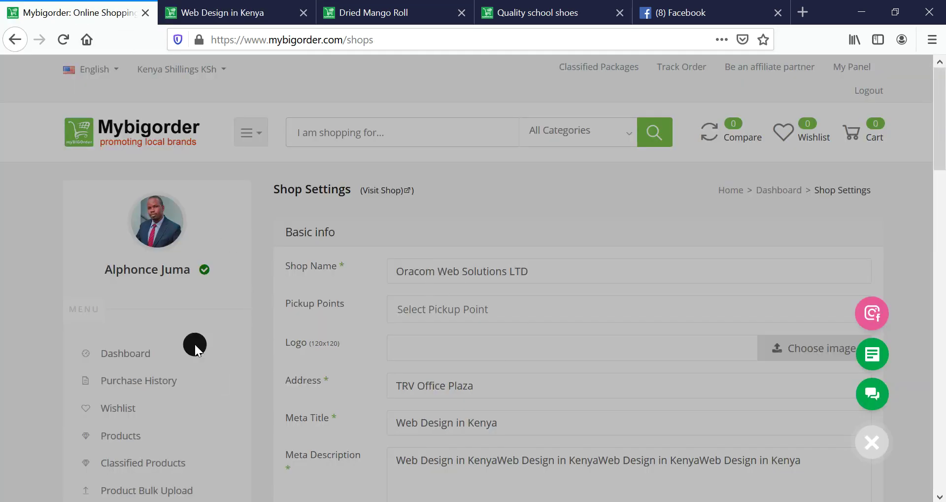
left_click(431, 348)
scroll(187, 374, "down", 2)
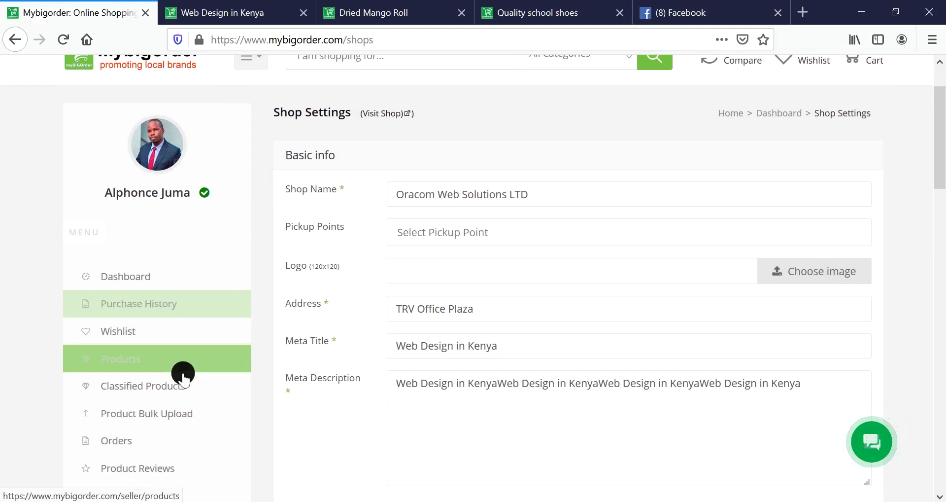
left_click(146, 369)
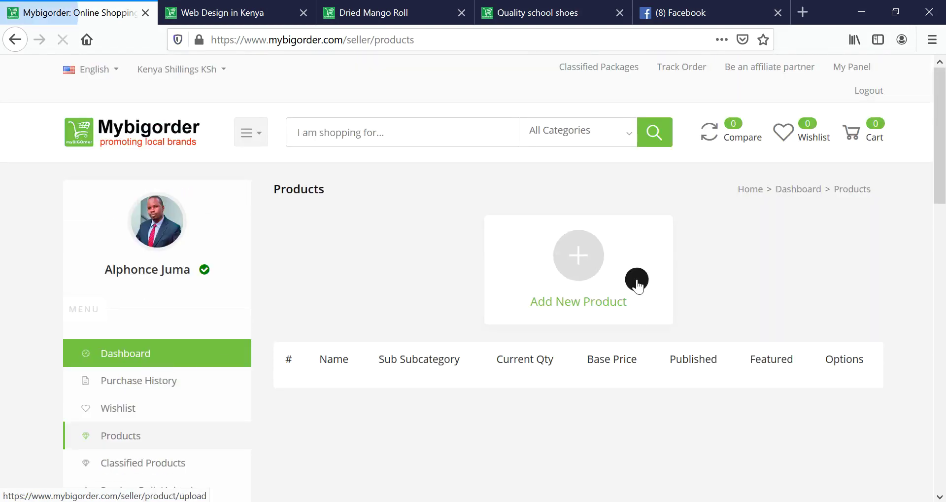
left_click(561, 258)
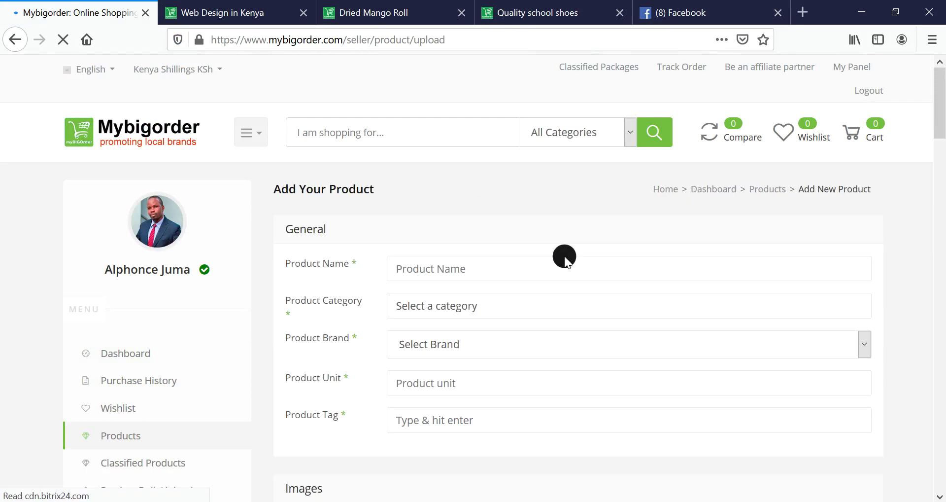
- Fill in the product name with the saved entry "Techno Moile phone Black"
left_click(486, 269)
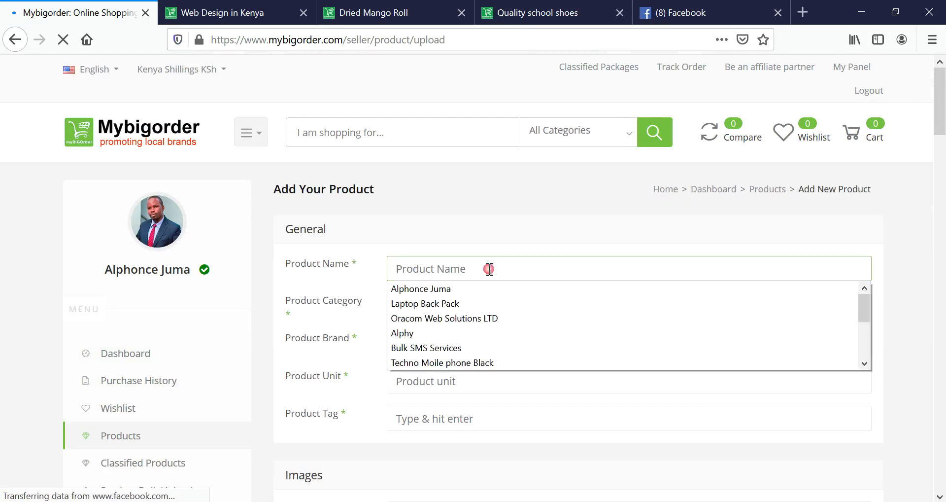
left_click(490, 269)
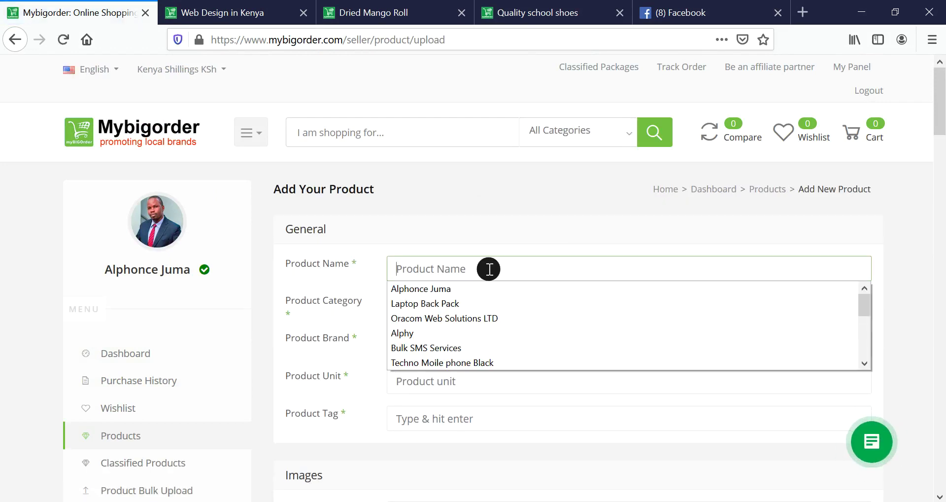
left_click(481, 362)
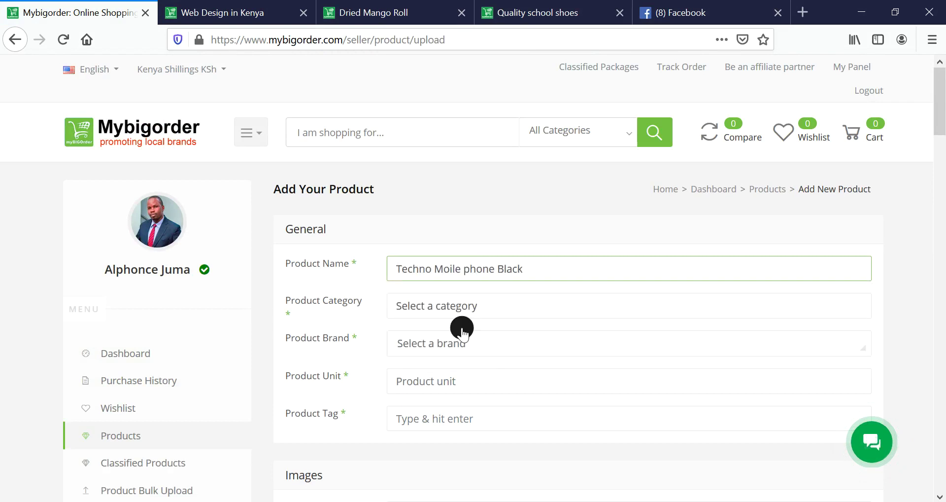
left_click_drag(551, 268, 239, 274)
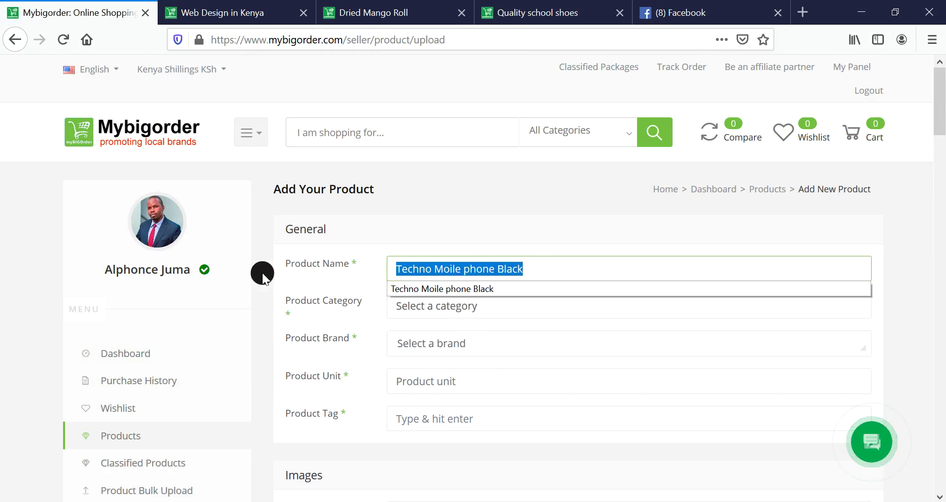
left_click(294, 270)
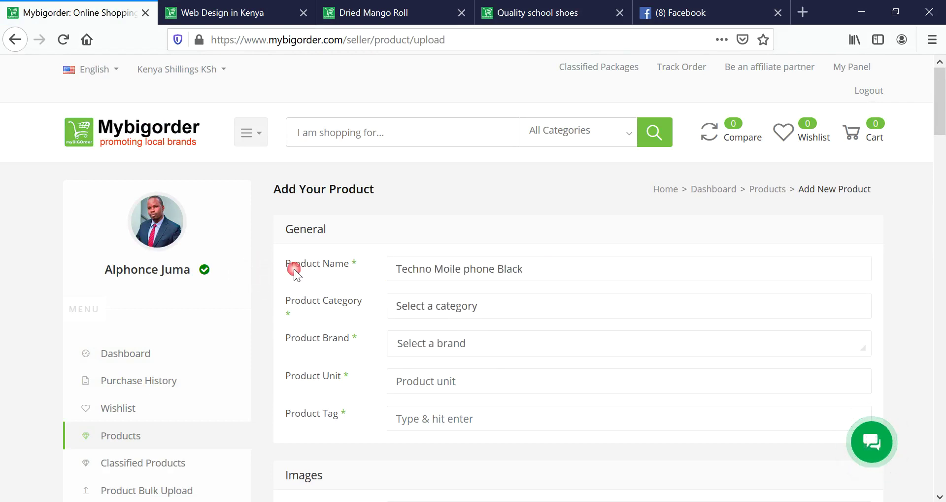
- Set the product category to Phones and Tablets > Mobile Phones > Smartphones
left_click(468, 304)
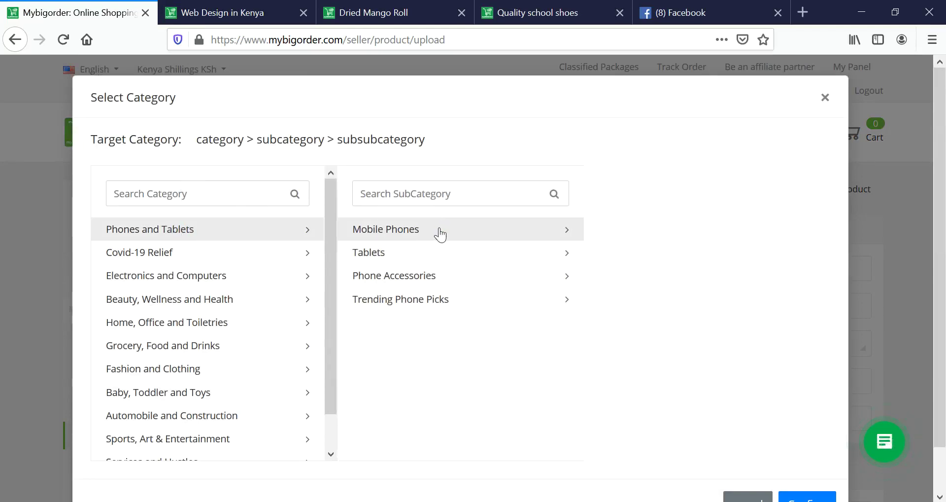
left_click(584, 229)
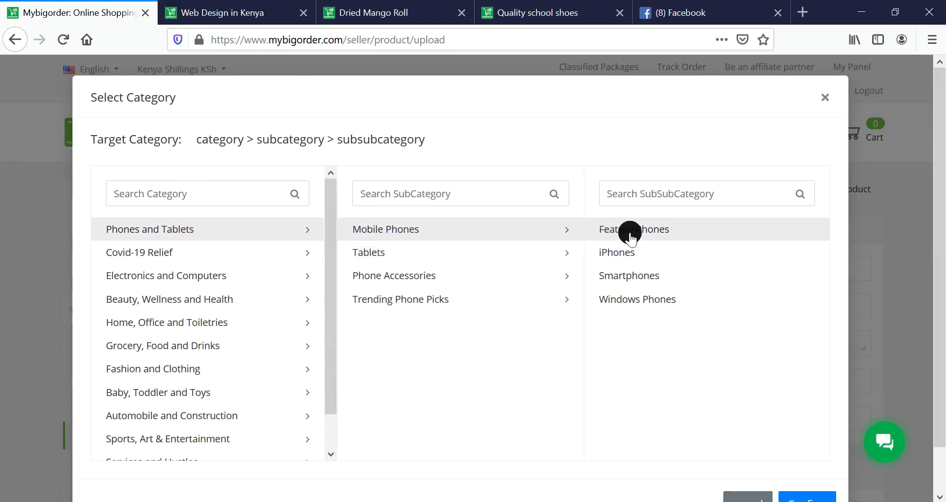
left_click(643, 272)
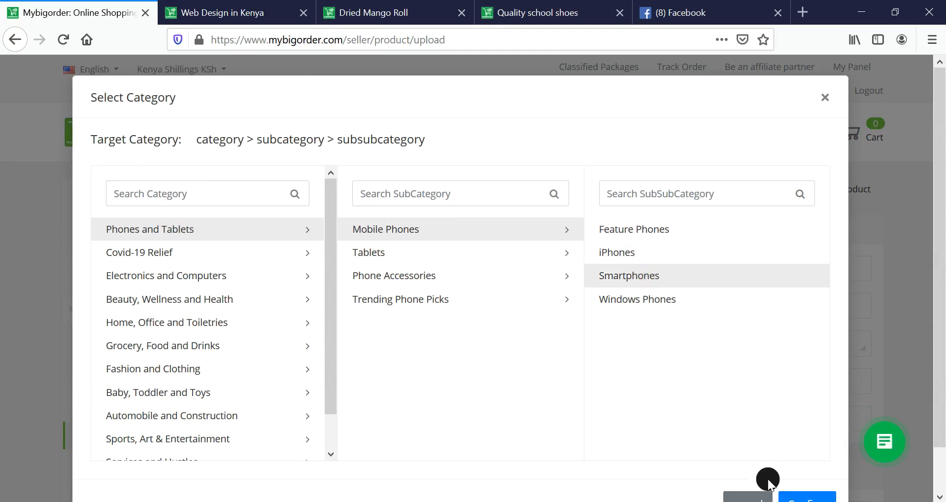
left_click(801, 497)
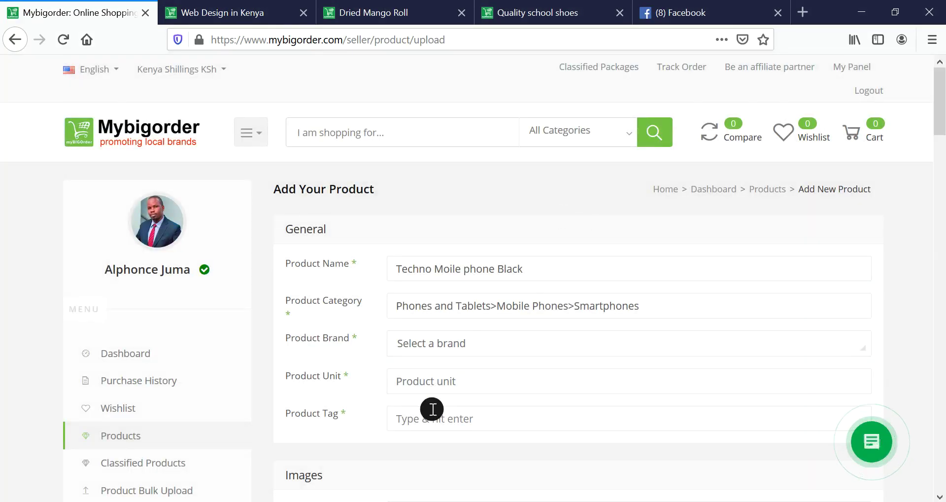
- Set the product brand to Tecno and the product unit to pcs
left_click(419, 345)
type("tec")
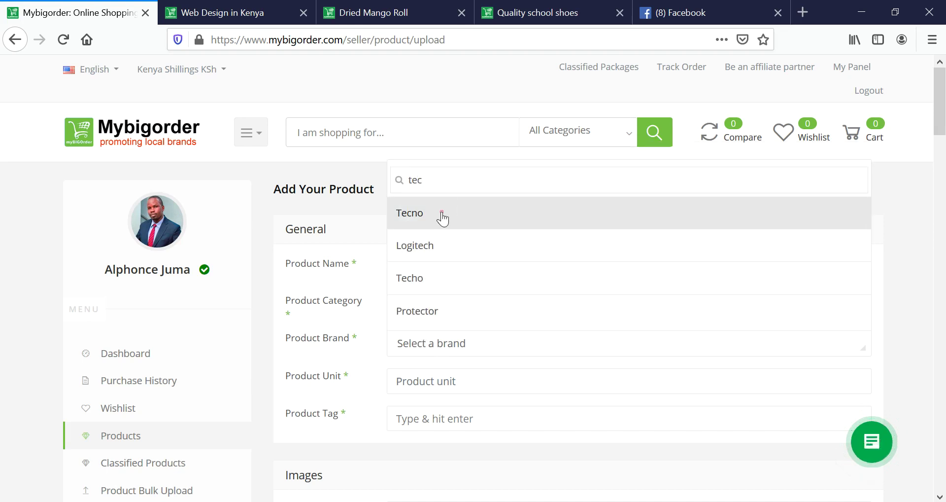
left_click(442, 216)
left_click(428, 390)
type("pcs")
- Add the product tags "Tecno phones" and "smartphone"
left_click(427, 417)
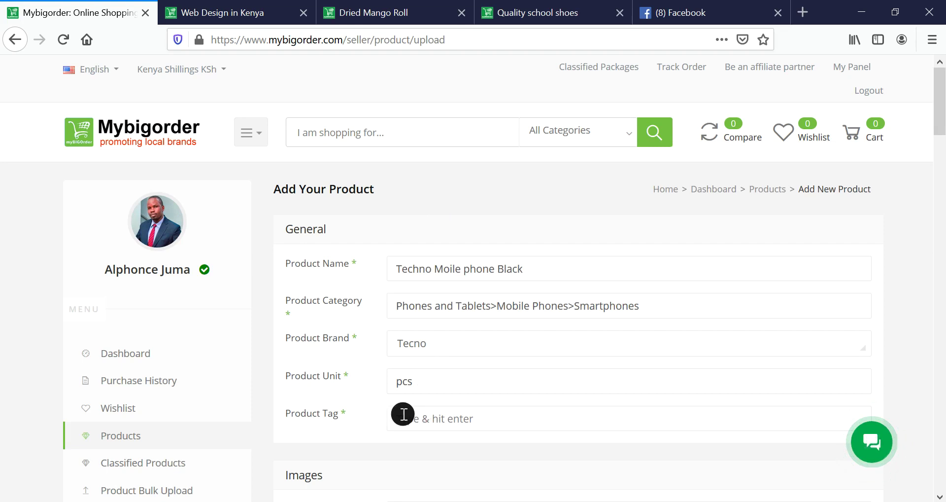
type("Tecno phones smartphone")
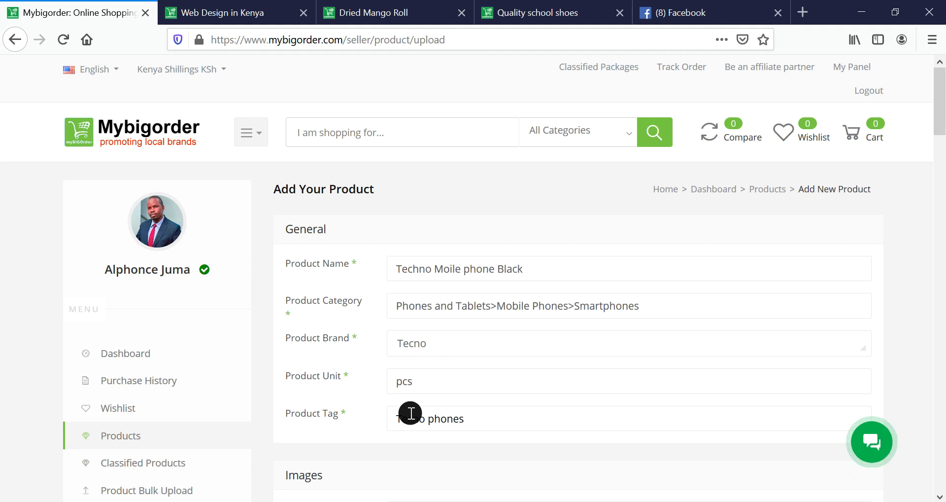
key("Return")
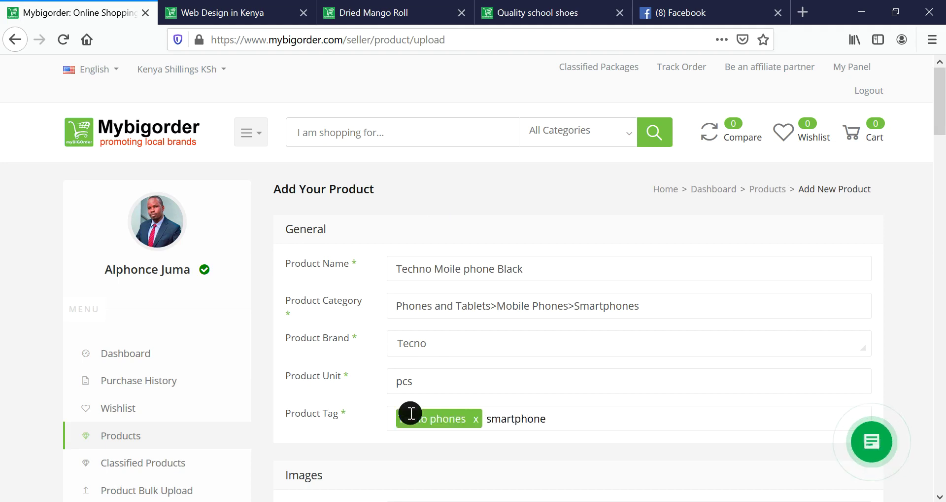
key("Return")
scroll(468, 432, "down", 5)
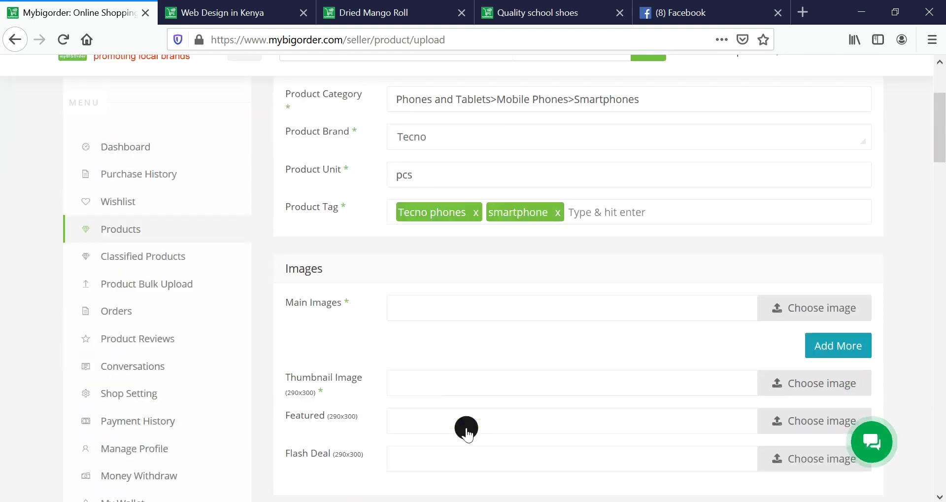
left_click(828, 309)
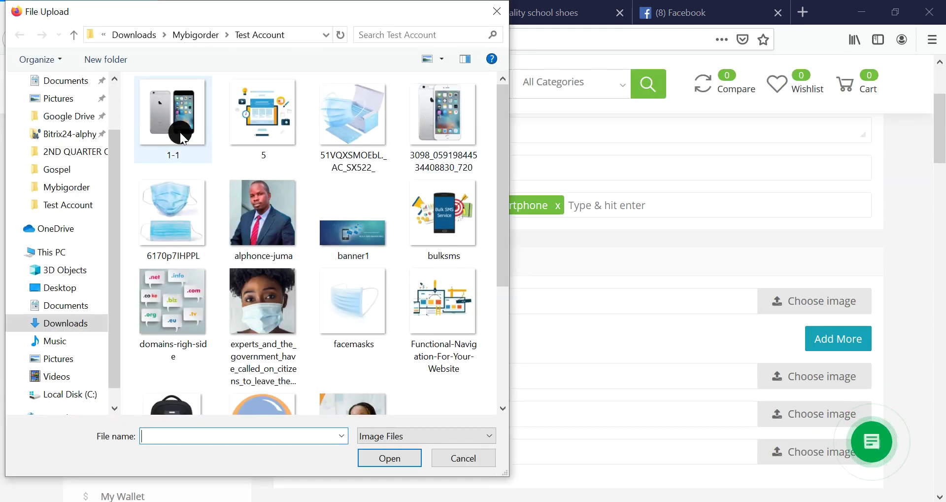
double_click(182, 138)
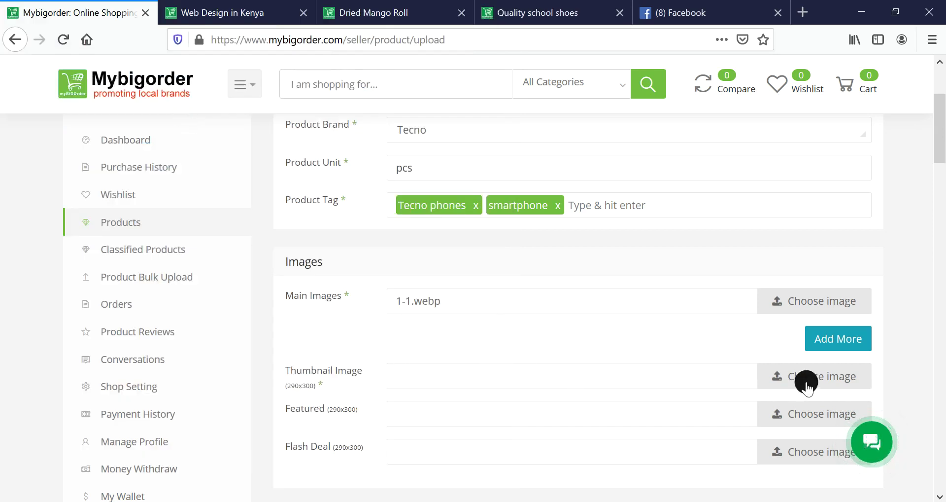
left_click(838, 338)
left_click(820, 343)
double_click(442, 115)
- Use 1-1.webp as the product's thumbnail, featured and flash deal images
scroll(806, 346, "down", 3)
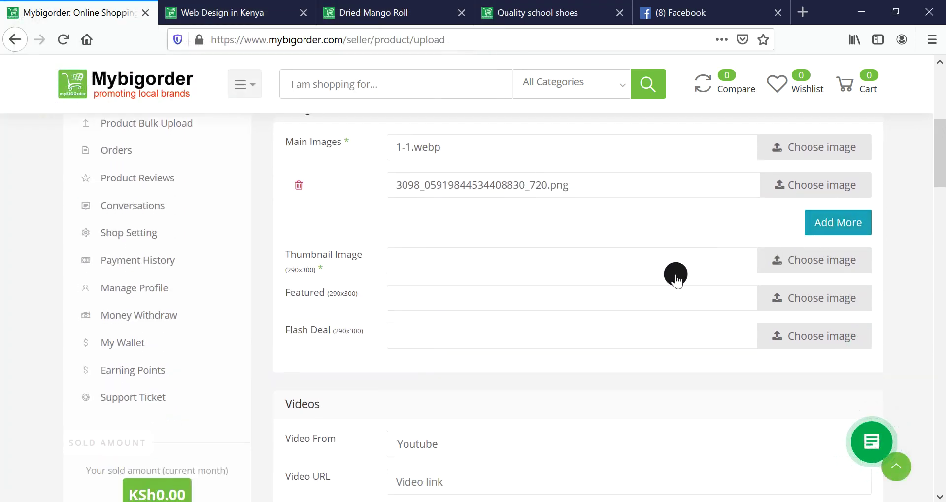
left_click(816, 261)
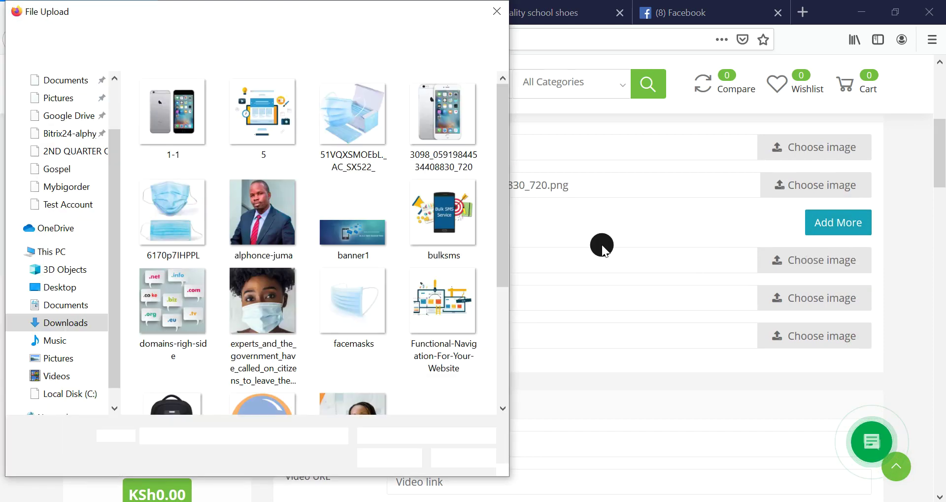
double_click(188, 114)
left_click(842, 305)
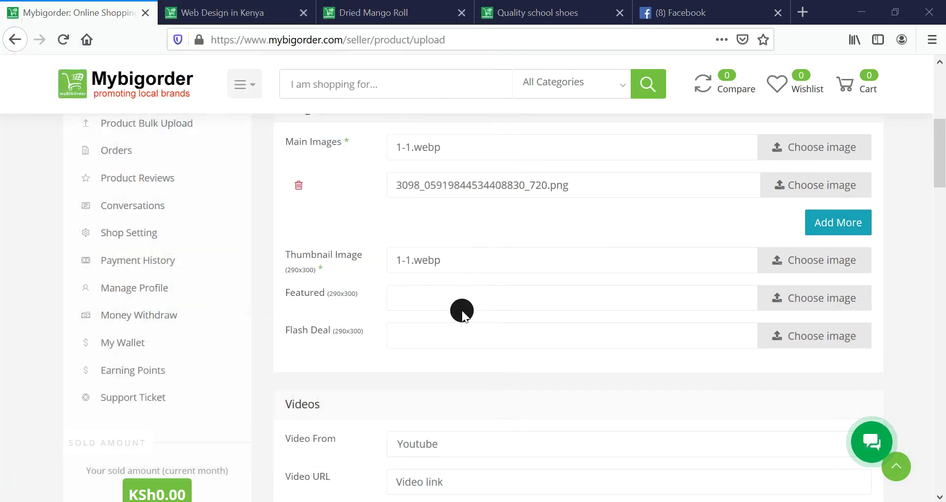
double_click(185, 114)
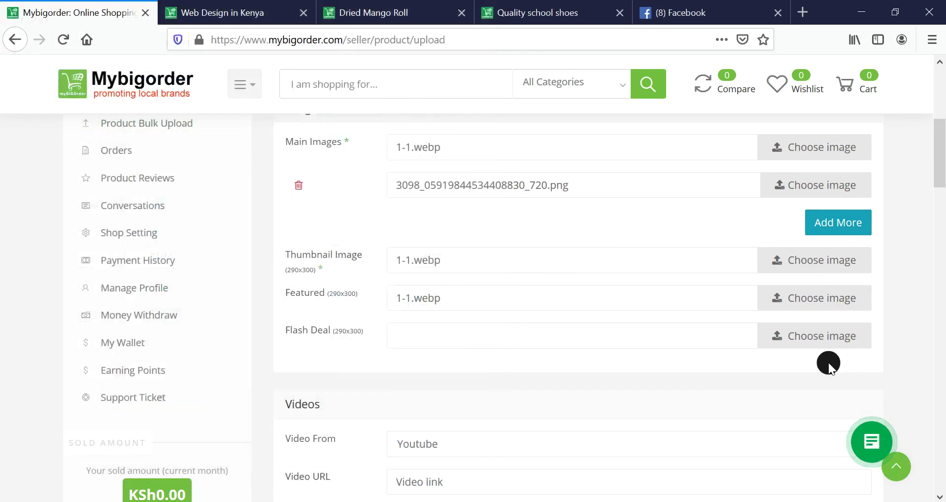
left_click(820, 335)
double_click(179, 126)
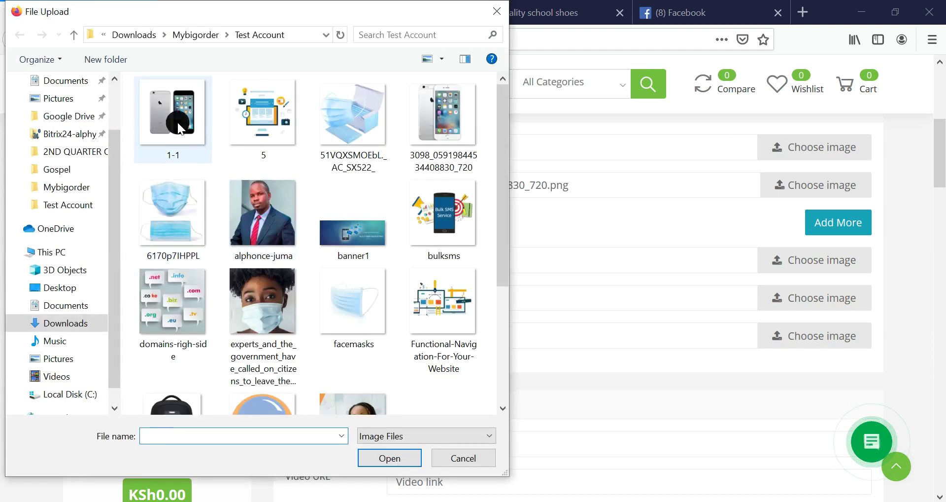
scroll(805, 327, "down", 5)
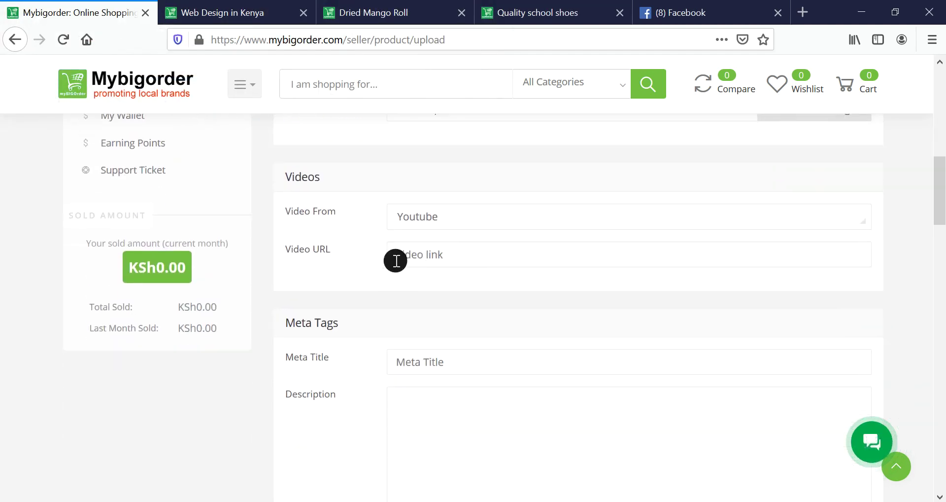
left_click(409, 222)
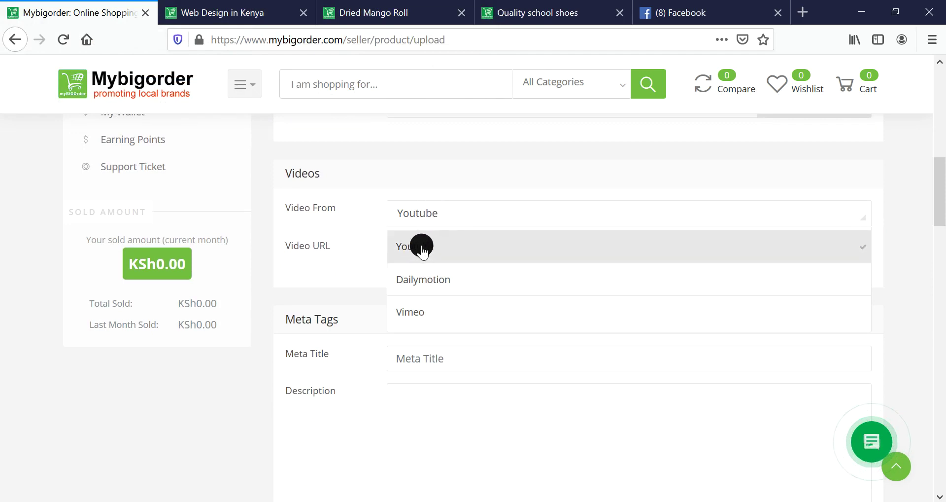
left_click(427, 251)
left_click(416, 254)
left_click(415, 254)
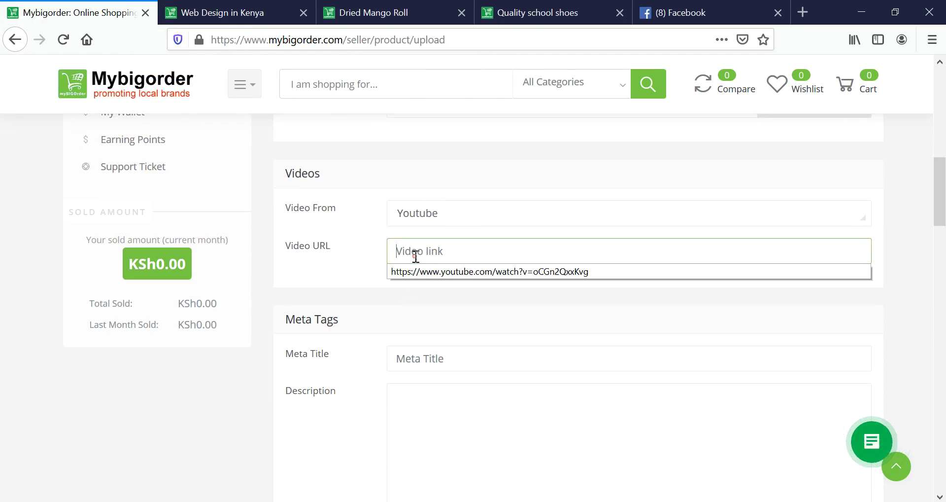
left_click(469, 274)
- Set the meta title to "Tecno Phone" and the meta description to "Techno Moile phone Black"
scroll(578, 282, "down", 3)
left_click(413, 203)
left_click(407, 204)
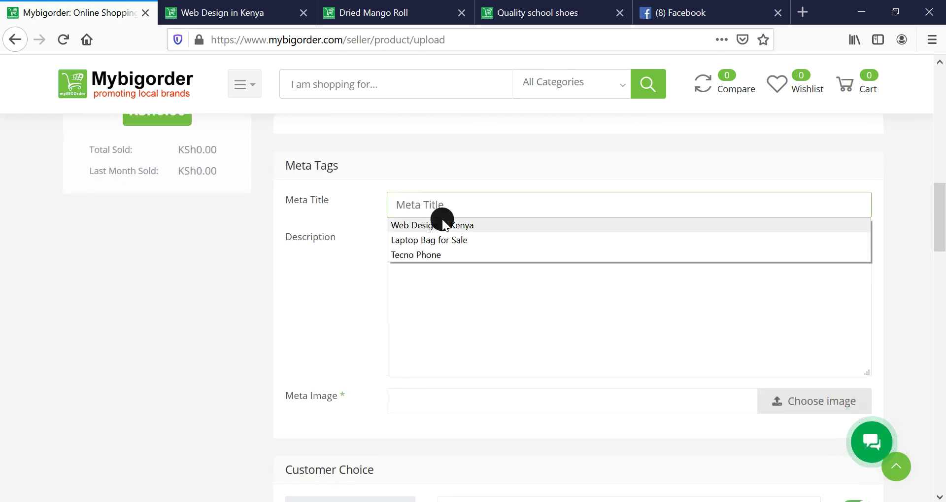
left_click(422, 255)
left_click(459, 281)
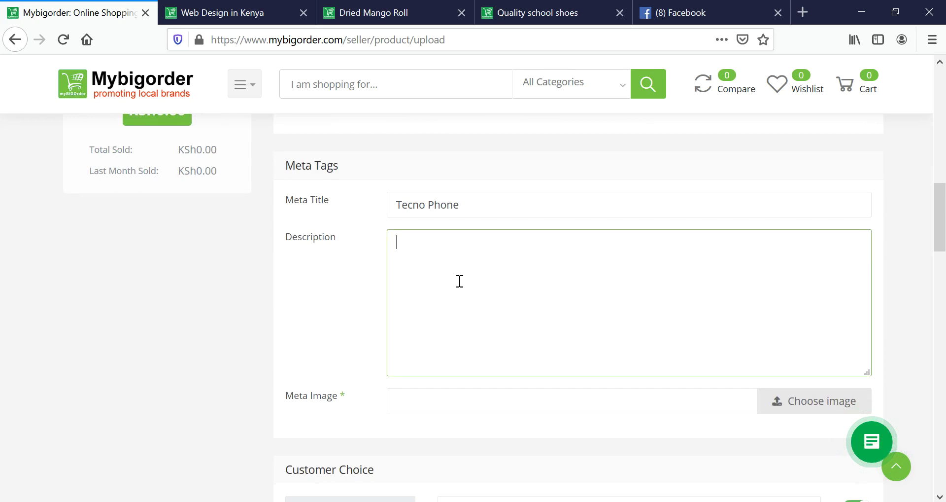
type("Techno Moile phone Black")
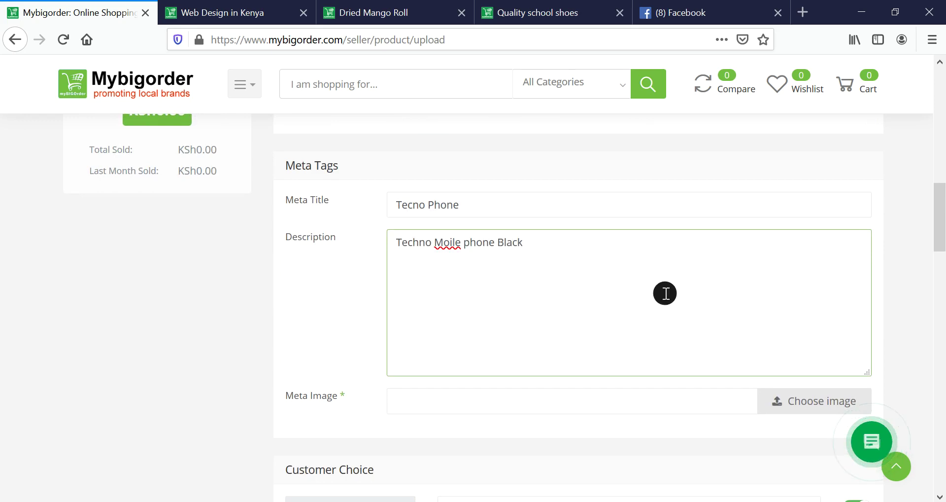
- Use 1-1.webp from the Test Account folder as the product's meta image
scroll(744, 340, "down", 2)
left_click(797, 323)
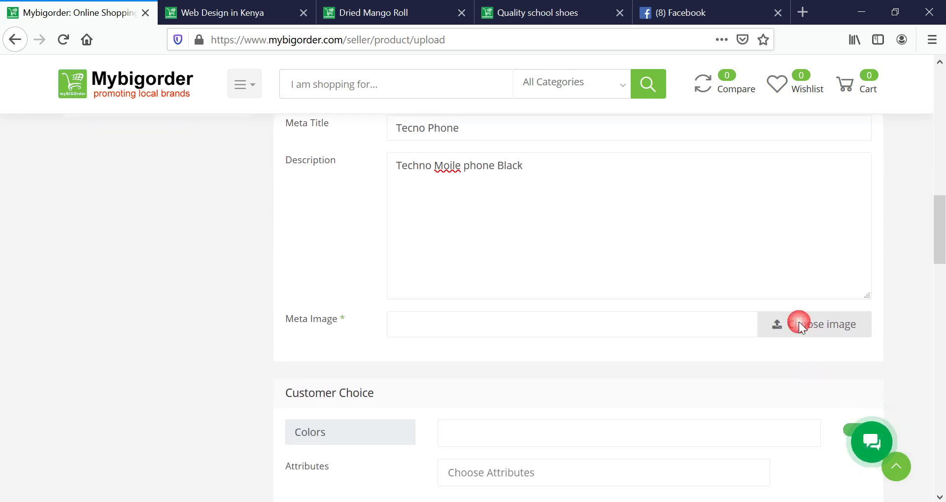
double_click(168, 107)
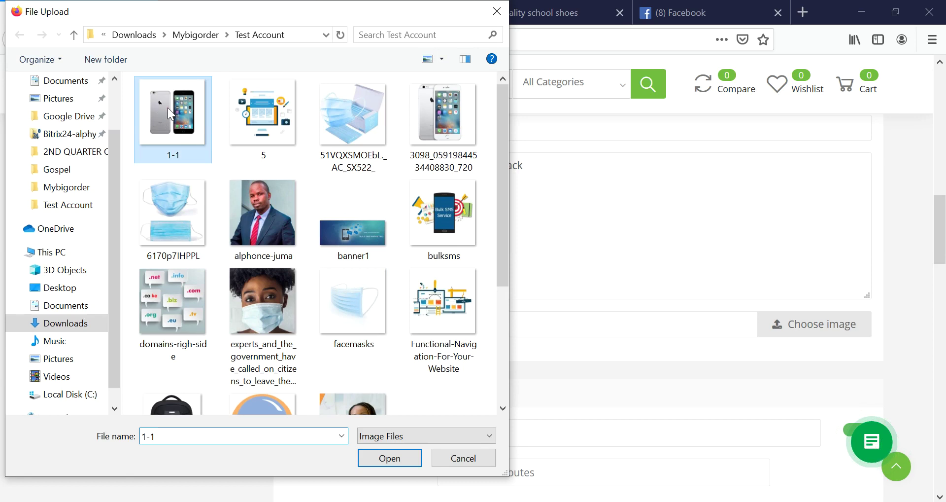
- Set the product's unit price to 12000
scroll(356, 363, "down", 3)
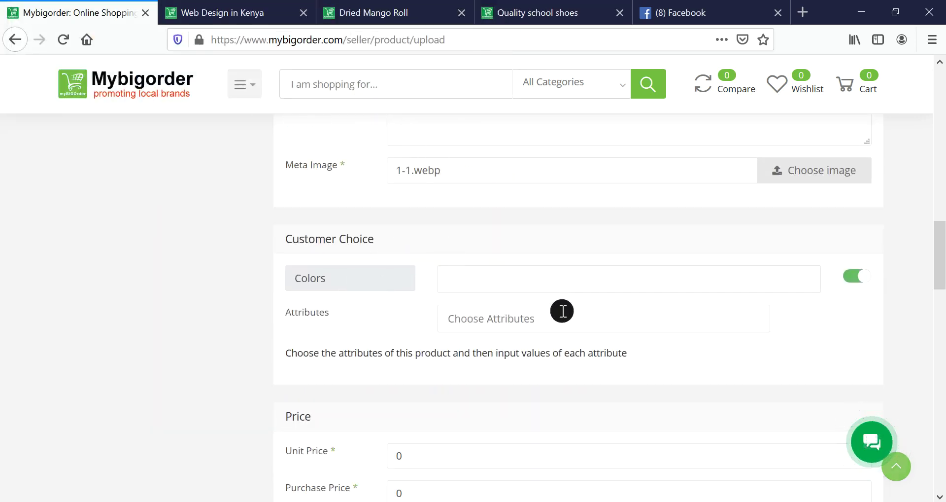
scroll(471, 218, "down", 2)
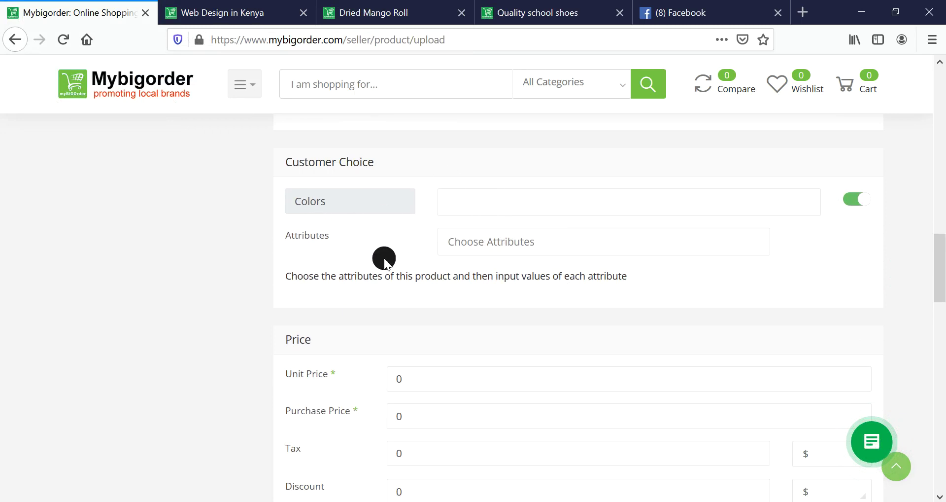
left_click(420, 378)
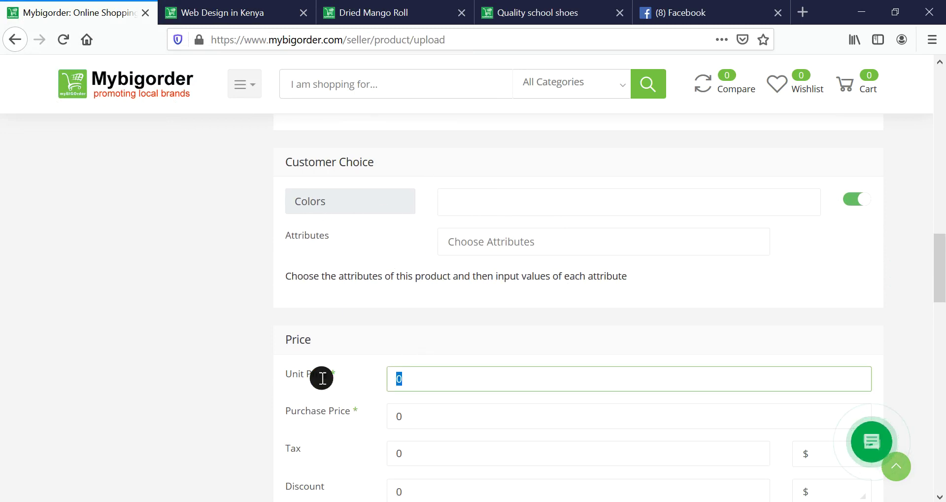
type("12000")
scroll(263, 334, "down", 3)
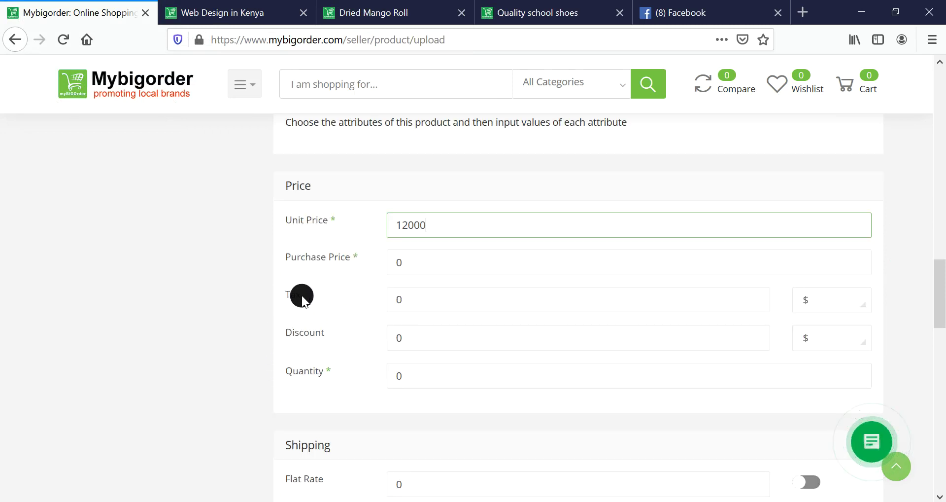
left_click(859, 302)
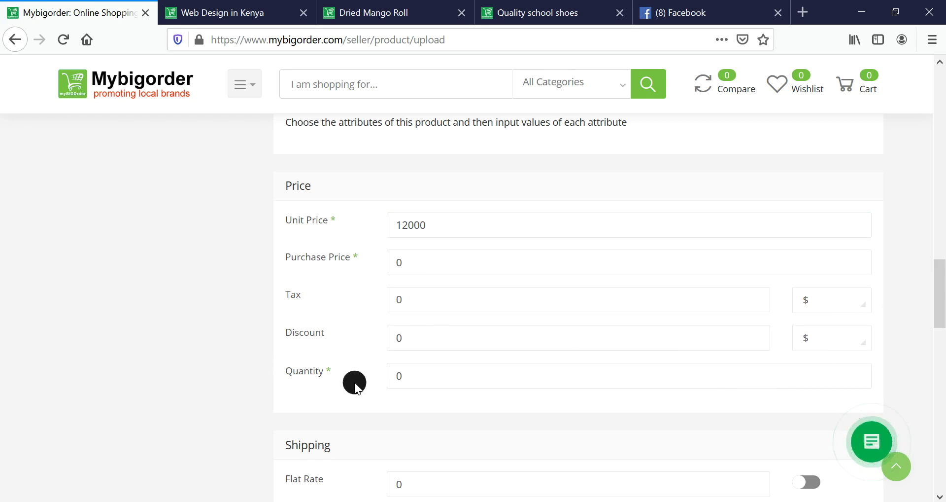
- Fill the product description with the text "Techno Moile phone Black" repeated seven times
scroll(247, 344, "down", 3)
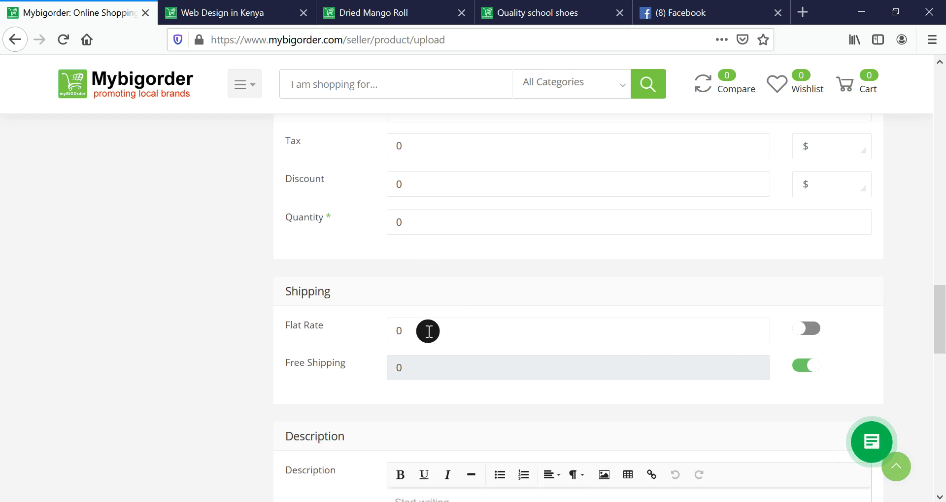
scroll(869, 315, "down", 3)
left_click(457, 354)
key("ctrl+v")
key("ctrl+v")
key("ctrl+v")
key("ctrl+v")
key("ctrl+v")
key("ctrl+v")
key("ctrl+v")
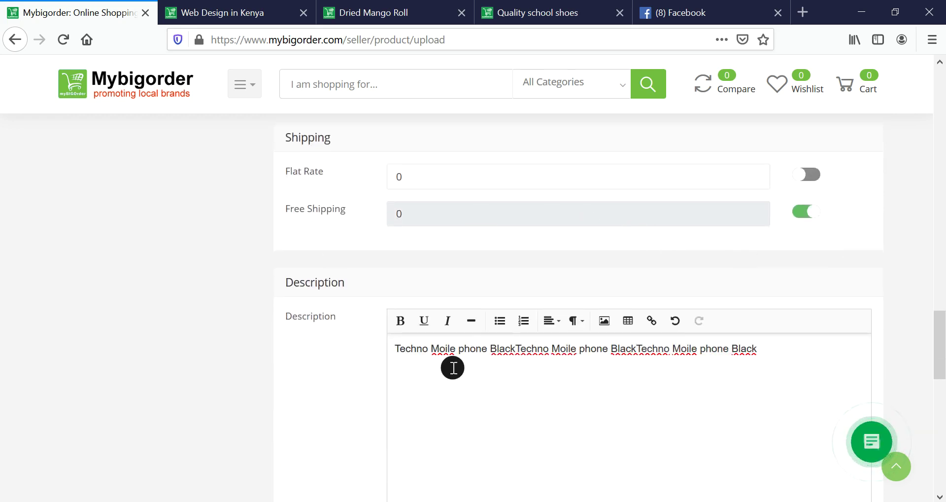
- Save the new product without attaching a PDF specification
scroll(913, 354, "down", 4)
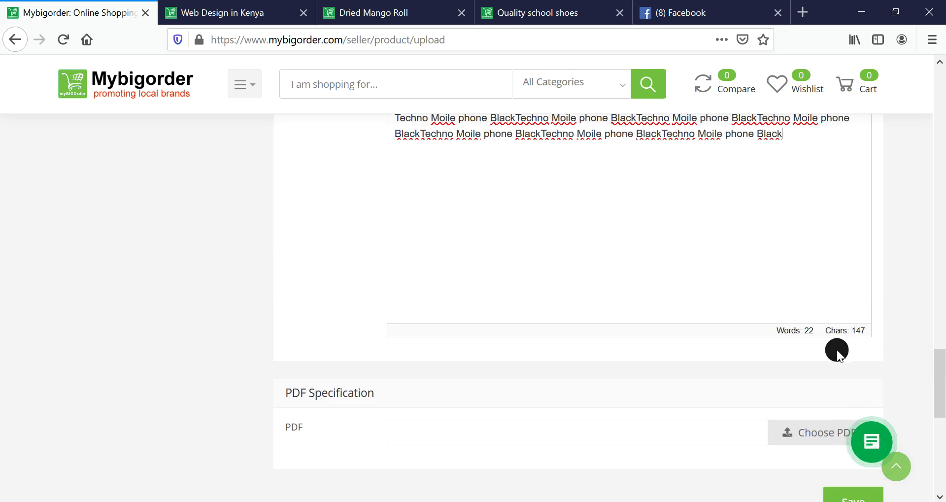
scroll(837, 350, "down", 3)
left_click(838, 340)
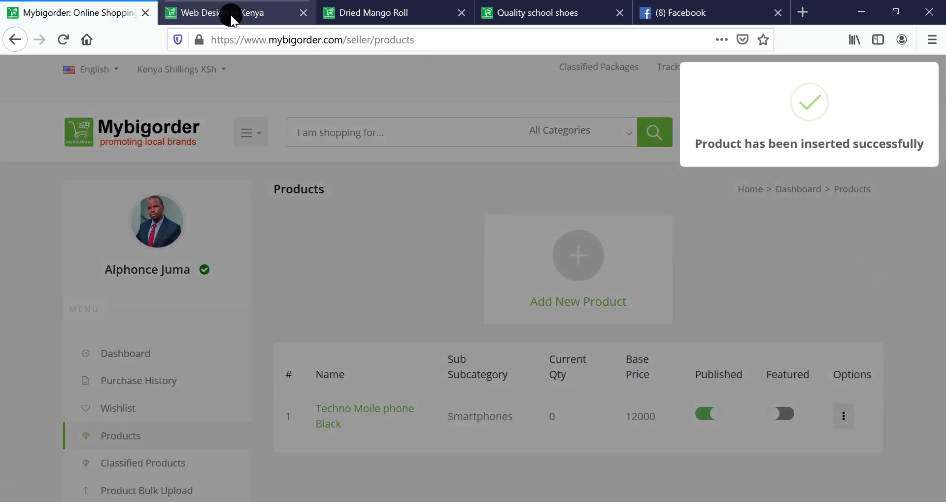
- Reload the Oracom Web Solutions LTD shop page and view the Techno Moile phone Black product page
left_click(232, 16)
left_click(64, 35)
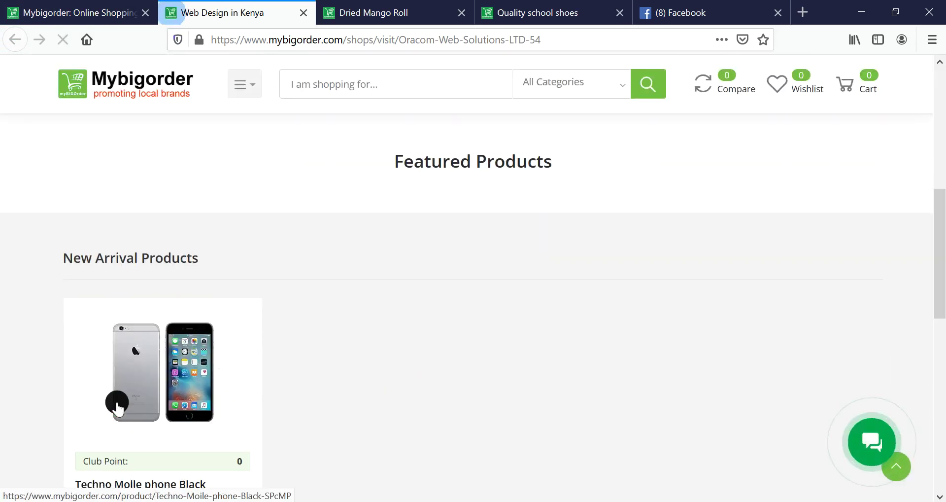
left_click(191, 334)
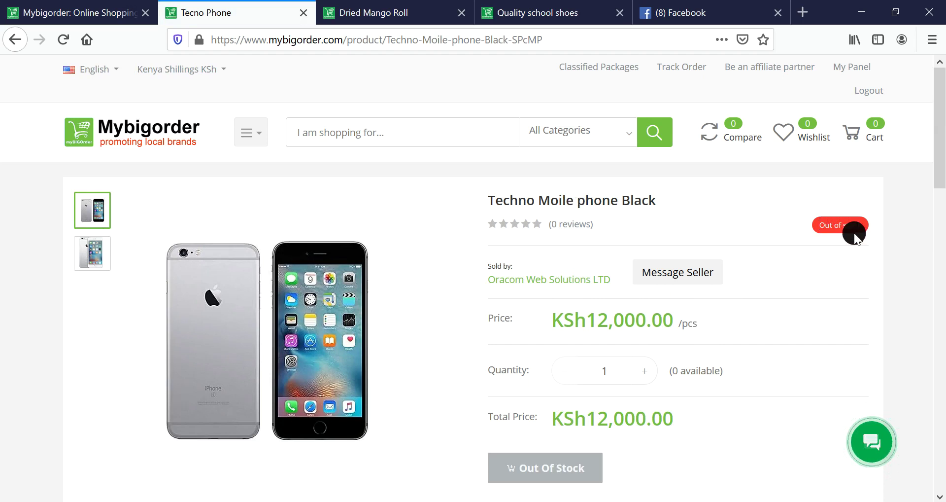
- Open the Techno Moile phone Black product for editing from the seller's product list
left_click(94, 14)
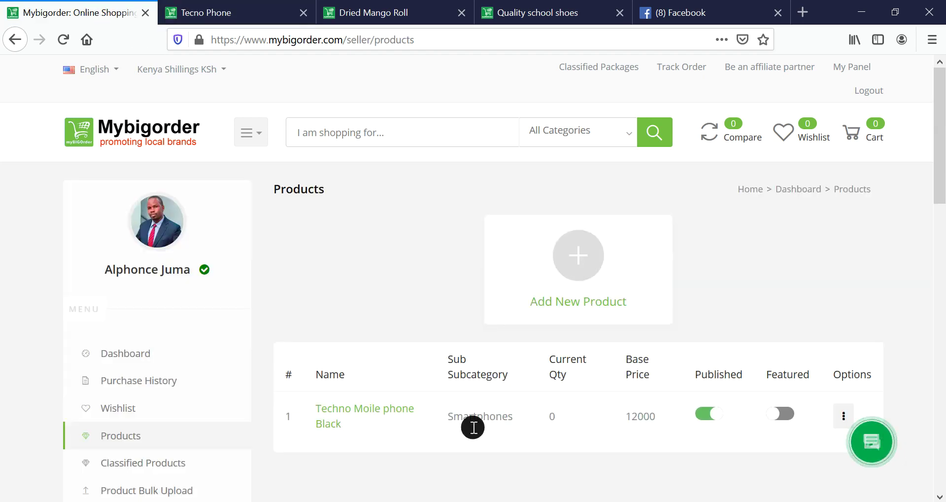
left_click(843, 415)
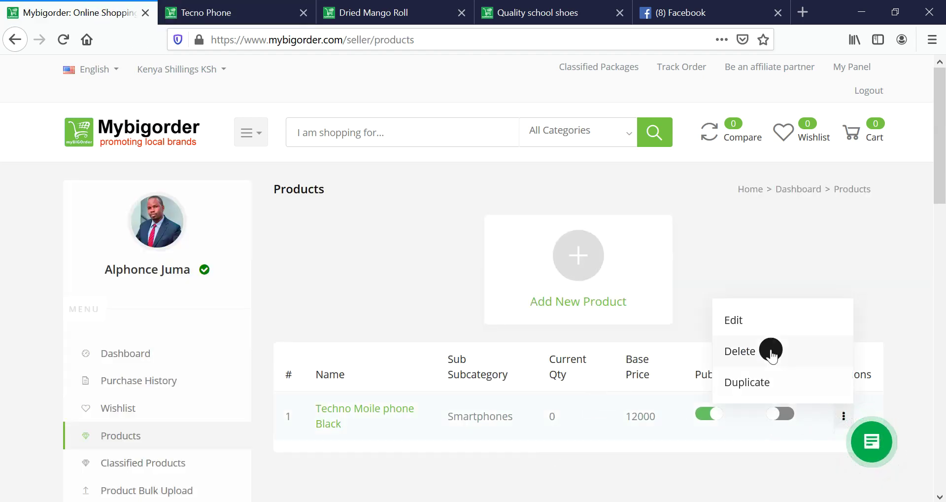
left_click(191, 10)
left_click_drag(437, 251, 446, 291)
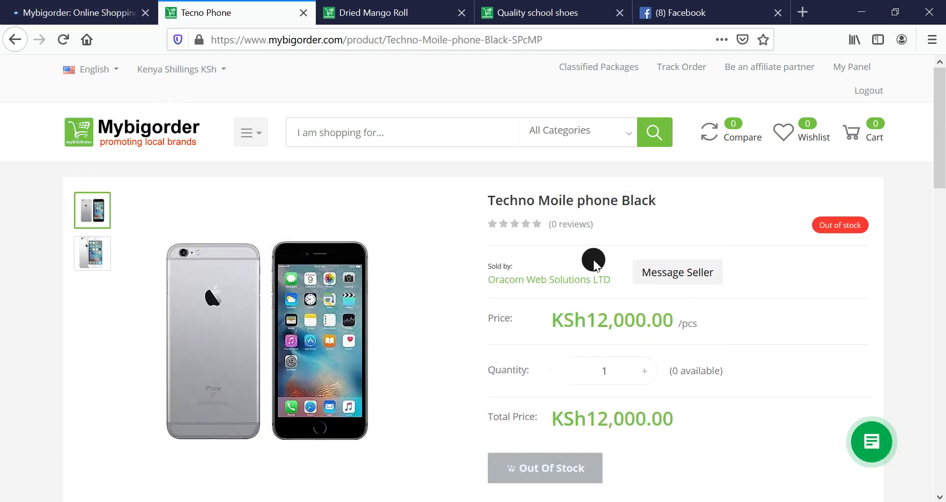
left_click(104, 11)
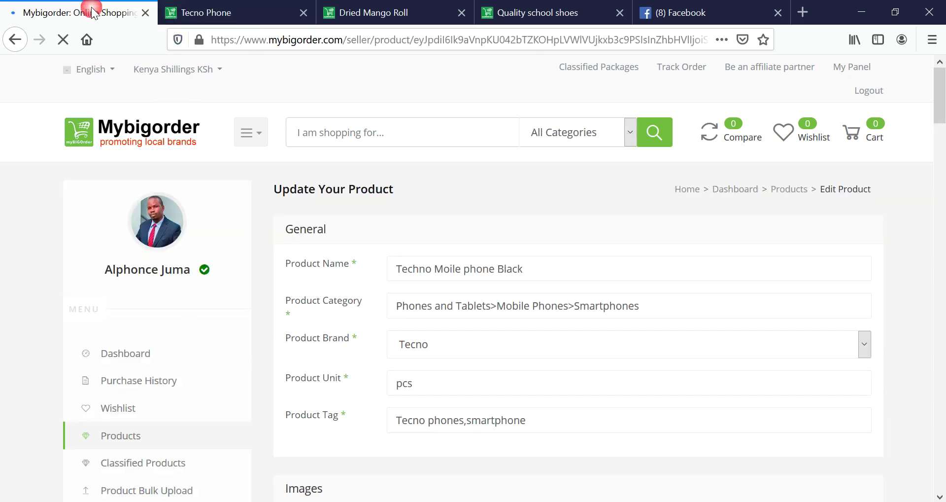
- Set the product's quantity to 10 in the price section
scroll(668, 349, "down", 7)
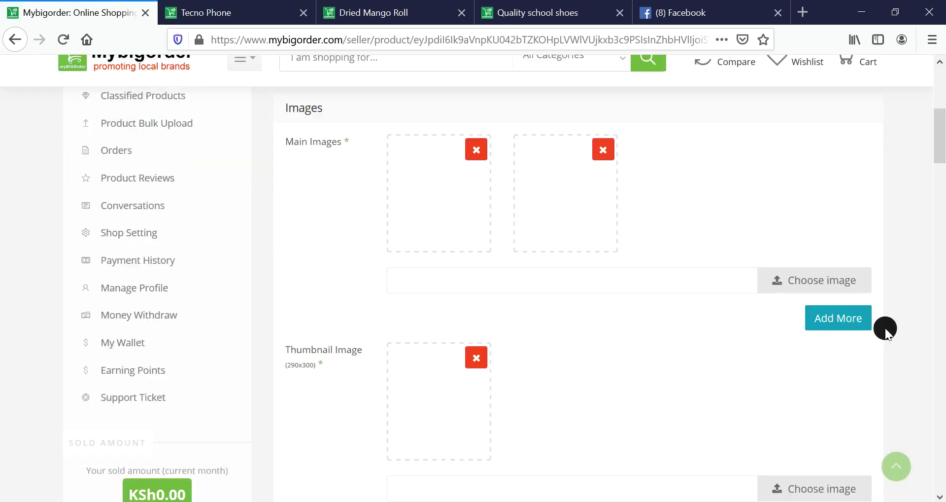
scroll(871, 323, "down", 15)
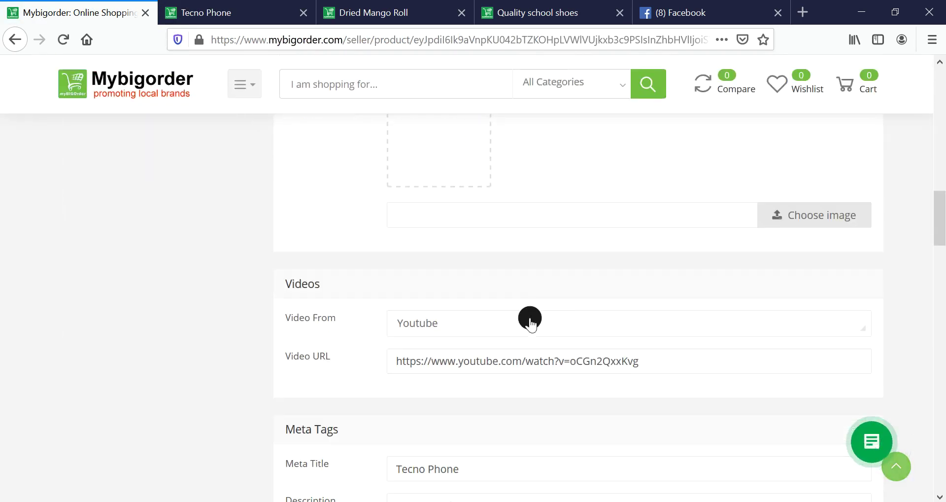
scroll(501, 323, "down", 15)
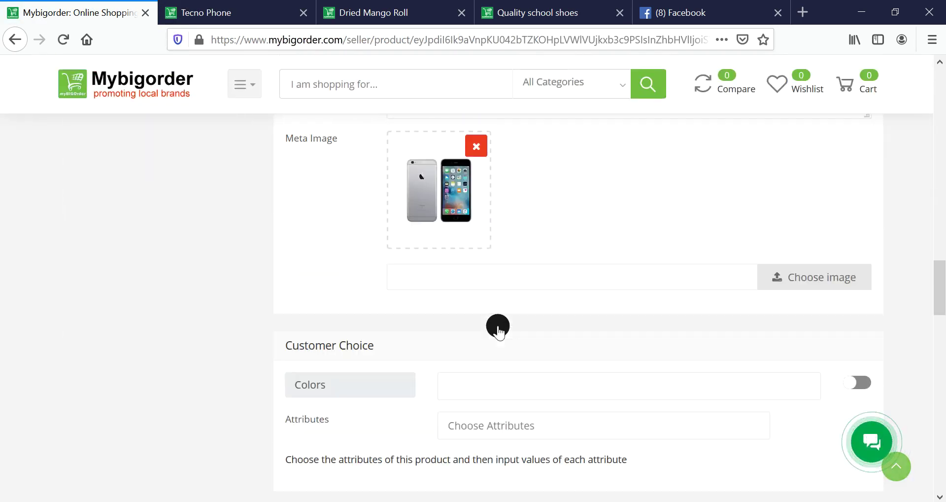
scroll(425, 395, "down", 2)
left_click(417, 386)
type("10")
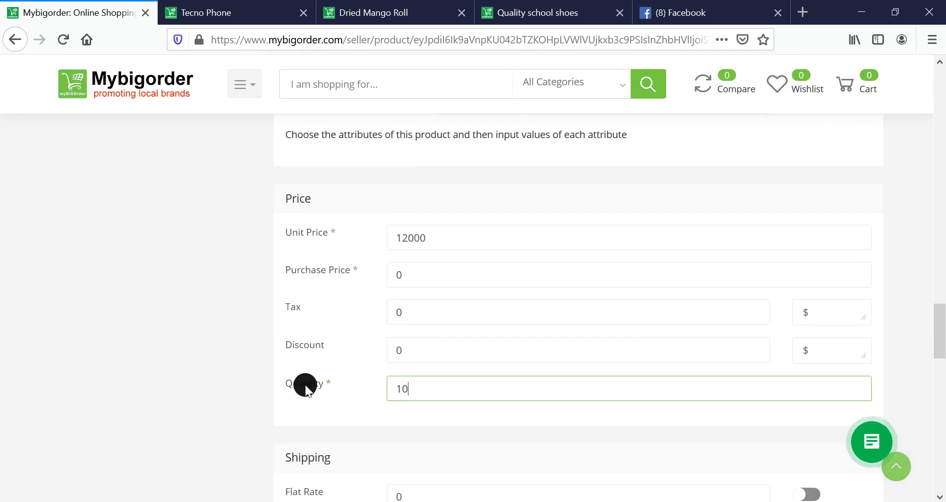
left_click(203, 253)
- Enable color choices for the product and add Black and White
scroll(238, 267, "up", 5)
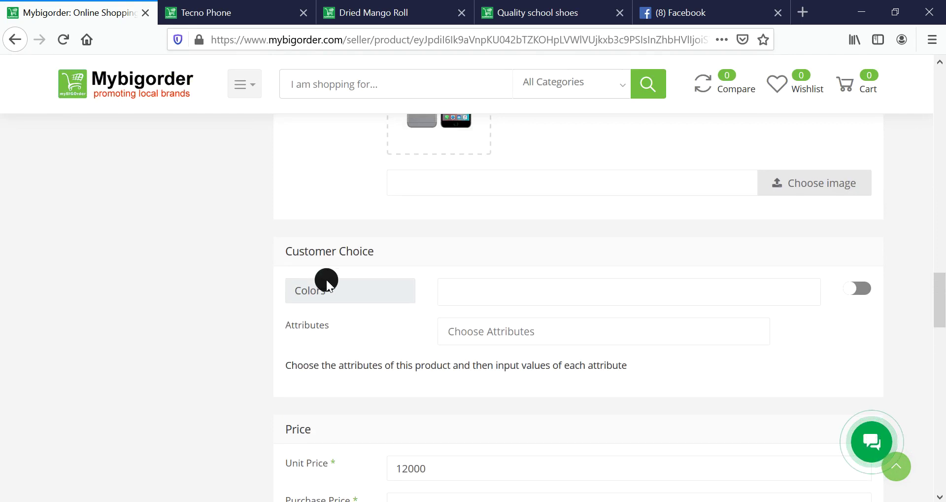
left_click(856, 281)
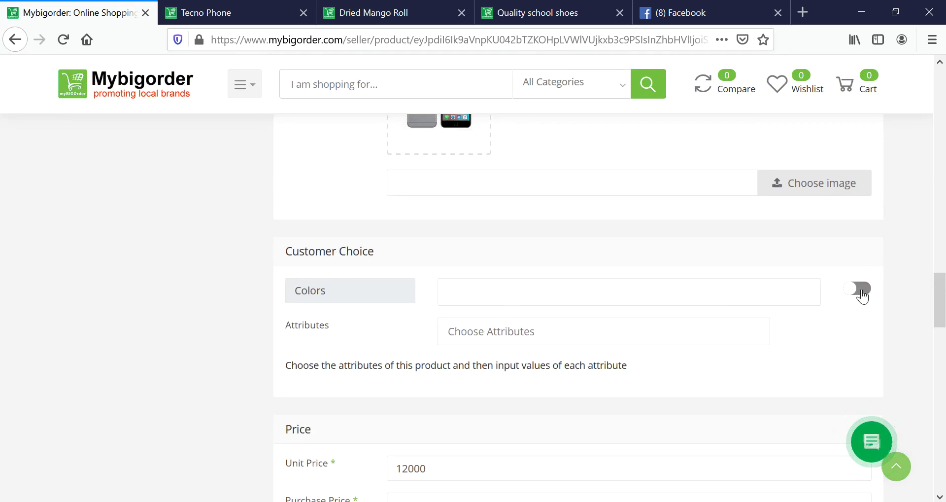
left_click(513, 301)
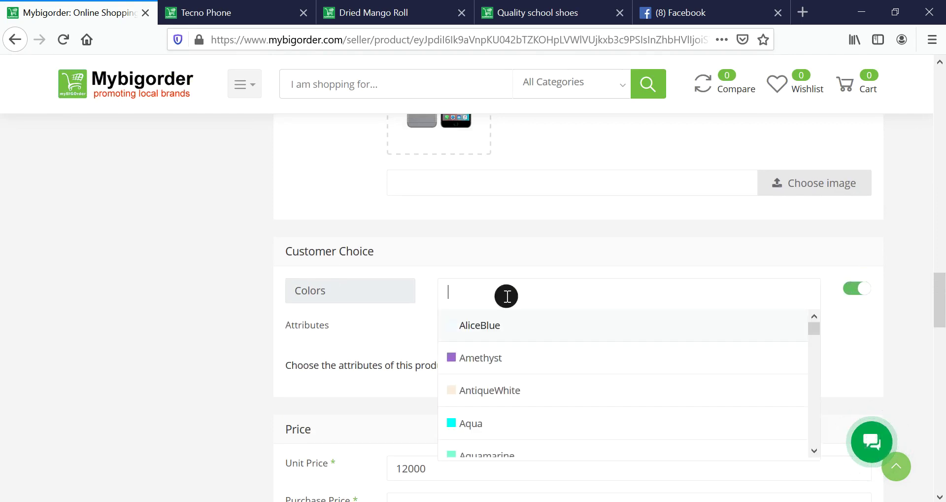
type("blac")
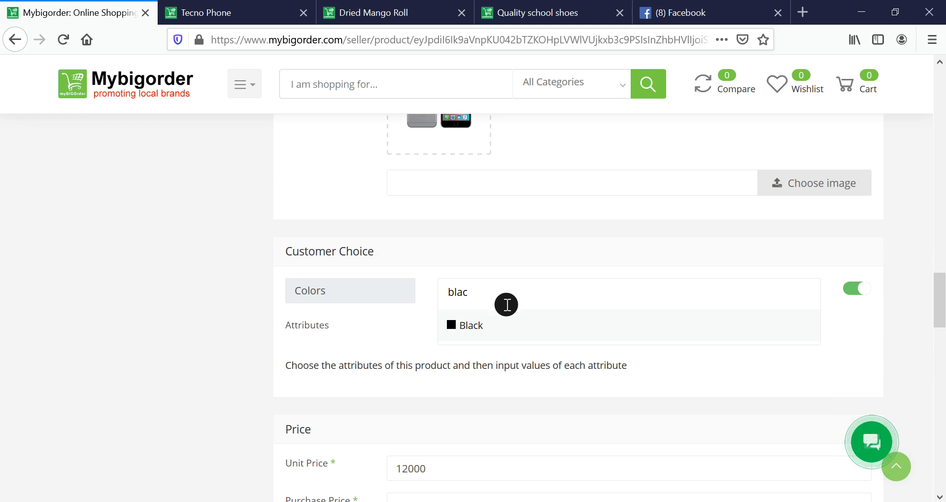
left_click(496, 331)
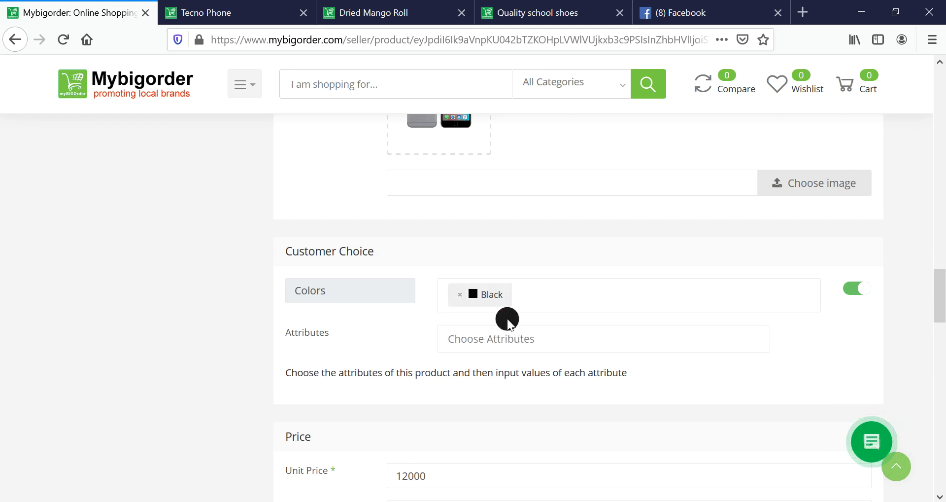
type("white")
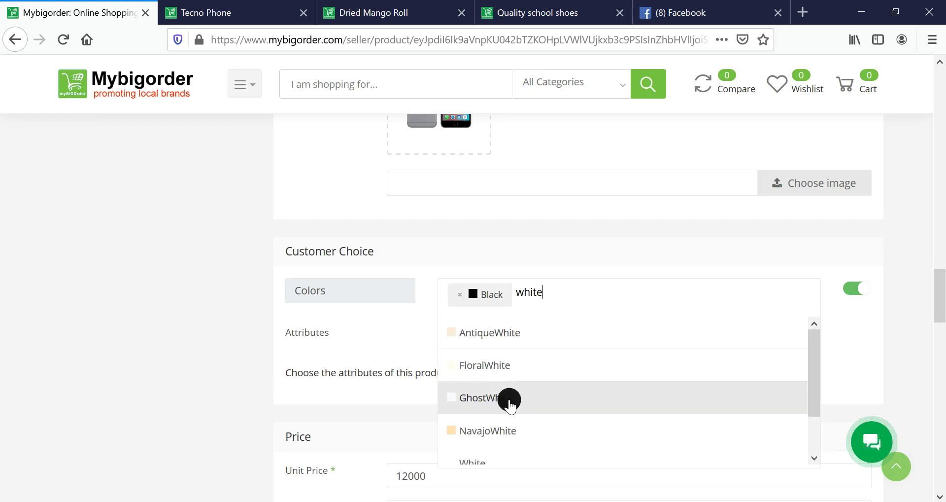
left_click(508, 454)
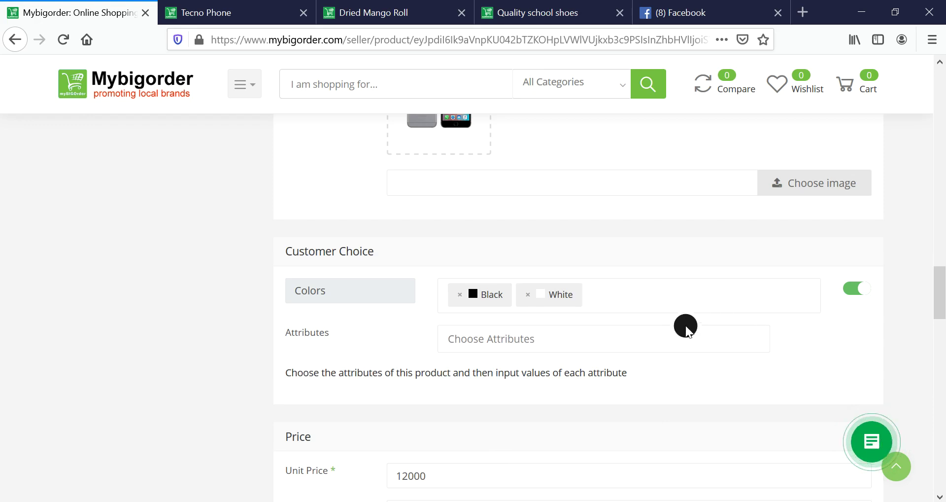
- Add the Storage/ROM attribute to the product's customer choices
left_click(463, 340)
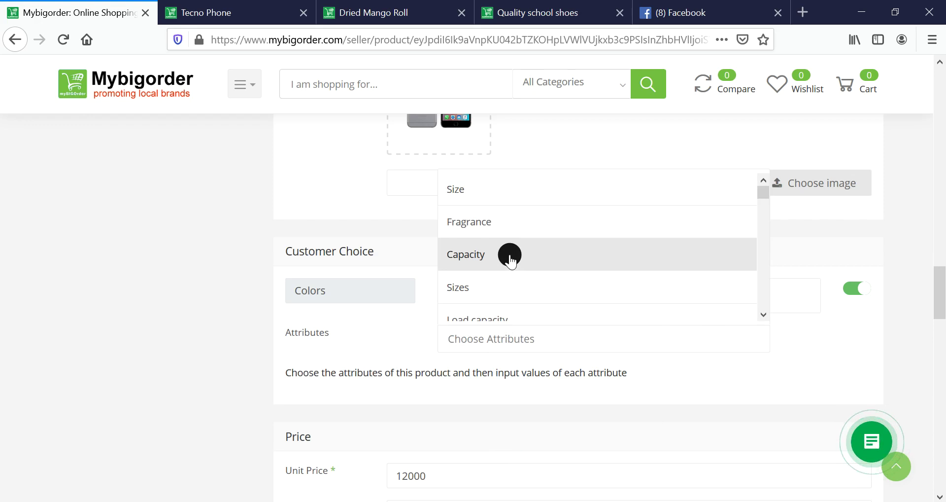
type("capa")
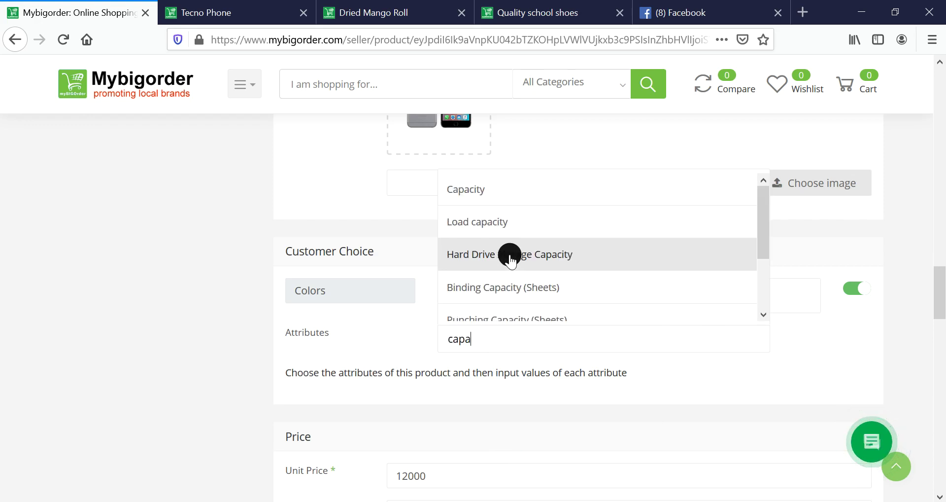
key("BackSpace")
key("BackSpace")
key("BackSpace")
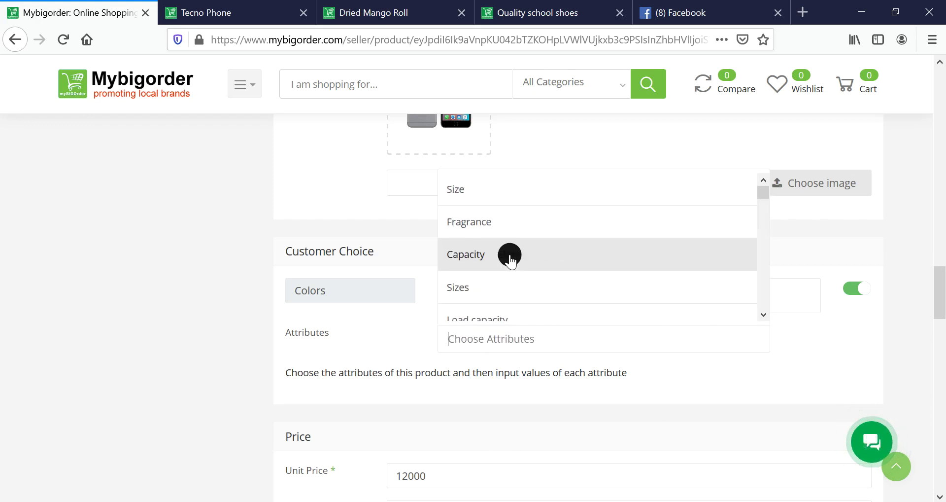
type("stora")
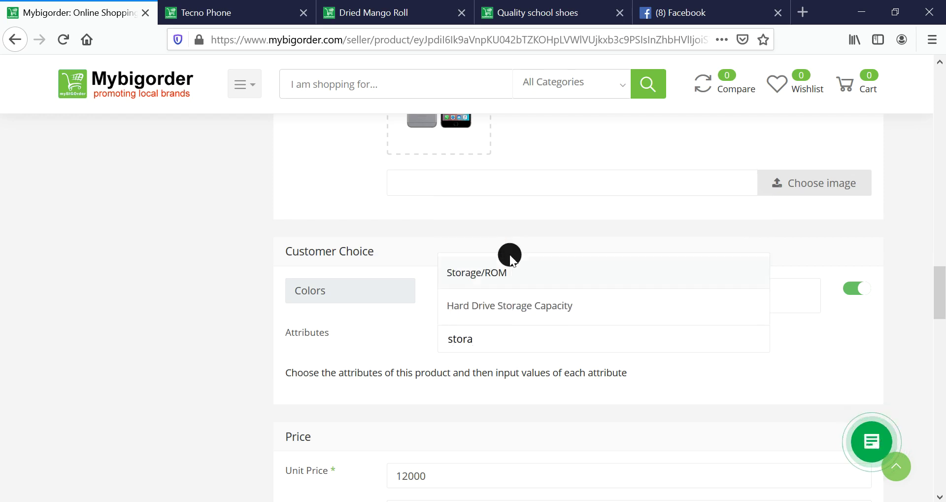
left_click(494, 274)
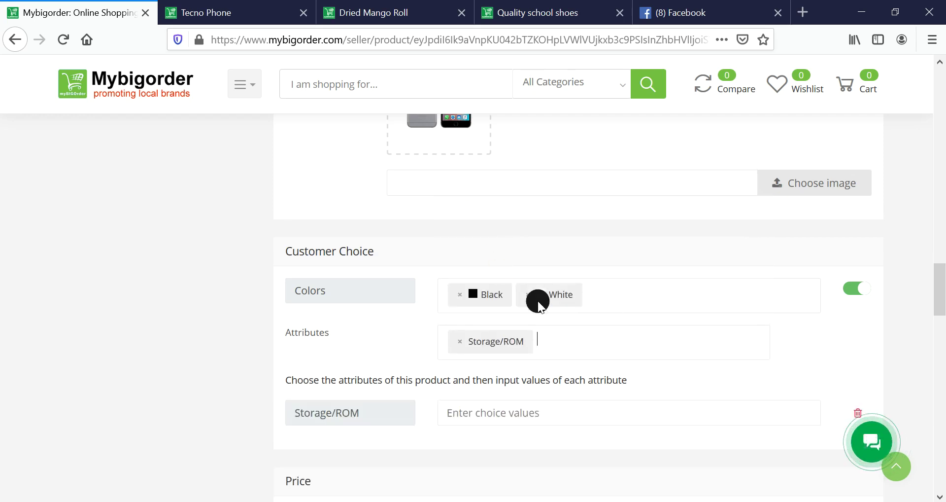
- Add the Memory/RAM and Features attributes to the product's customer choices
left_click(562, 349)
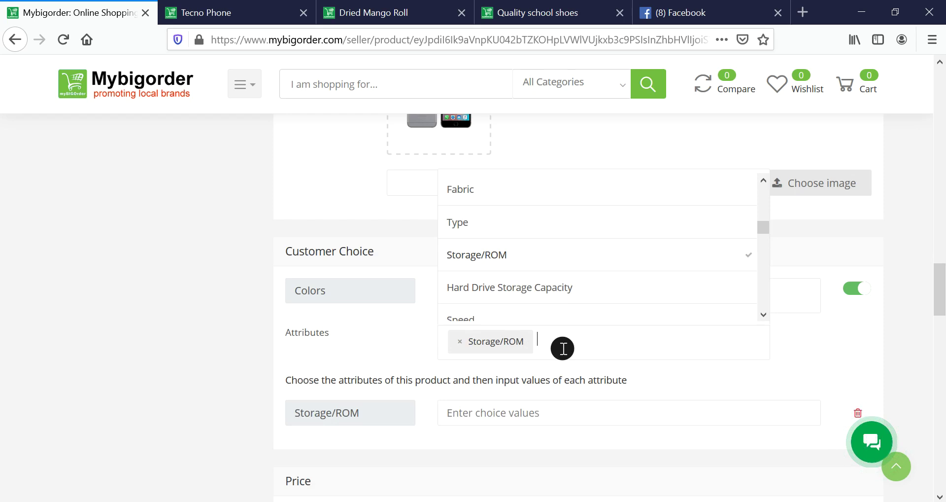
type("ram")
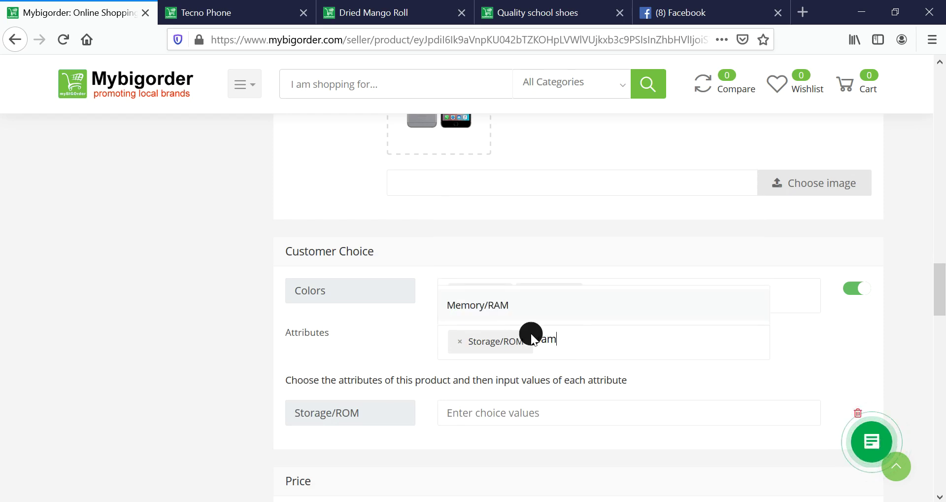
left_click(533, 308)
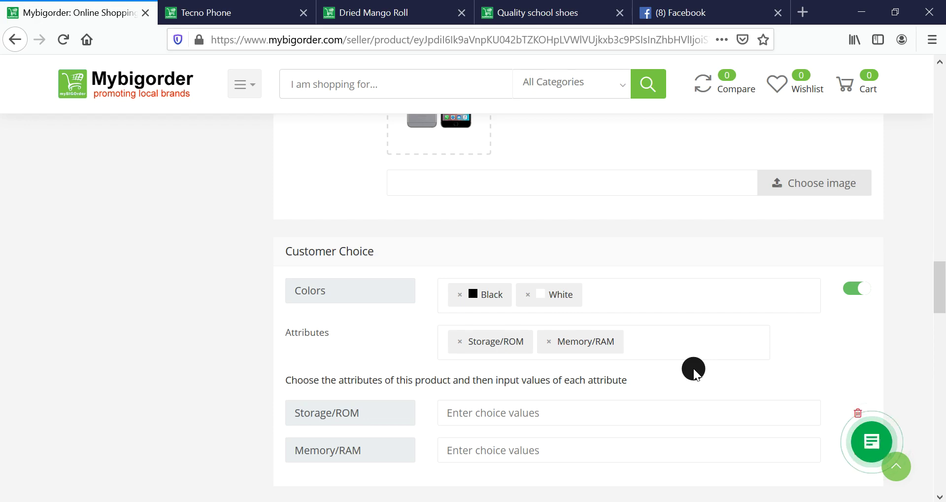
left_click(678, 340)
type("feat")
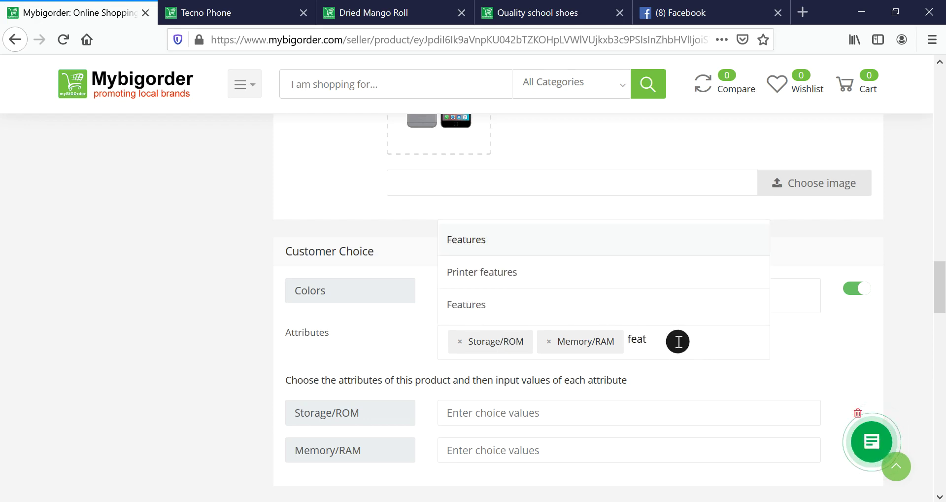
left_click(498, 246)
- Enter 20gb, 30gb and 50gb as separate choice values for the Storage/ROM attribute
scroll(599, 406, "down", 3)
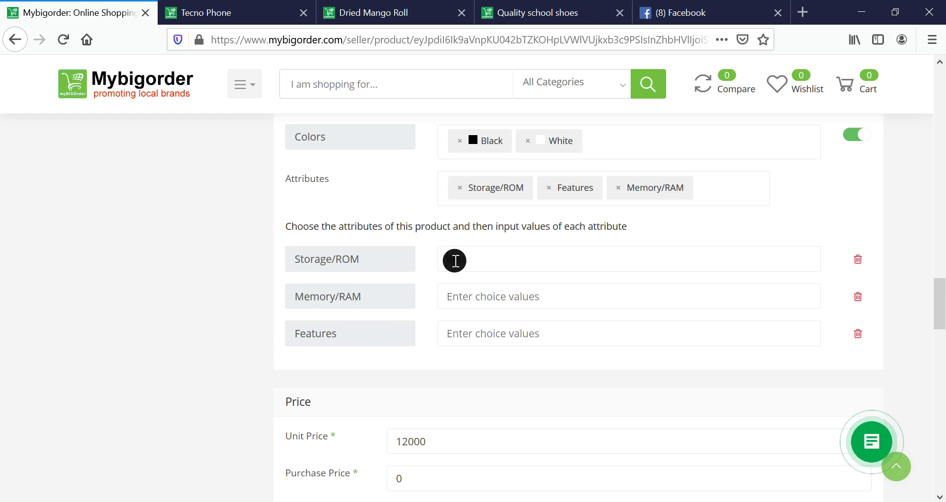
key("Return")
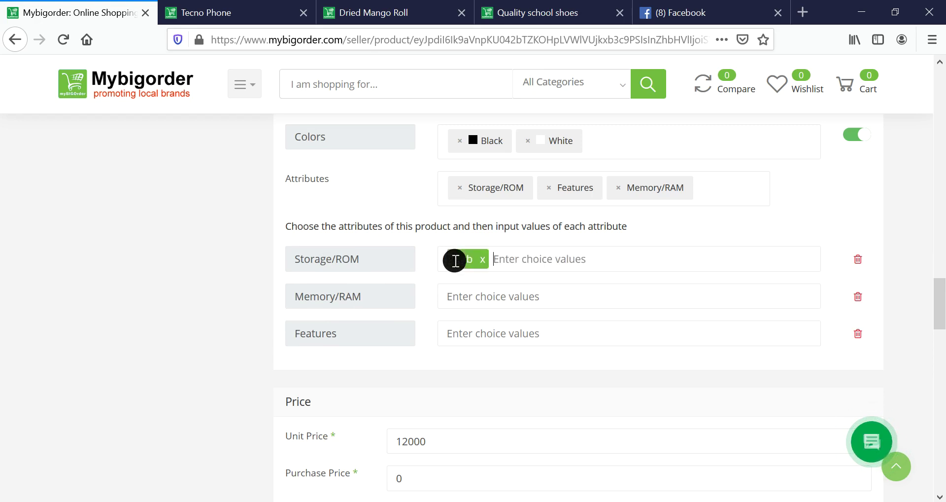
type("30gb")
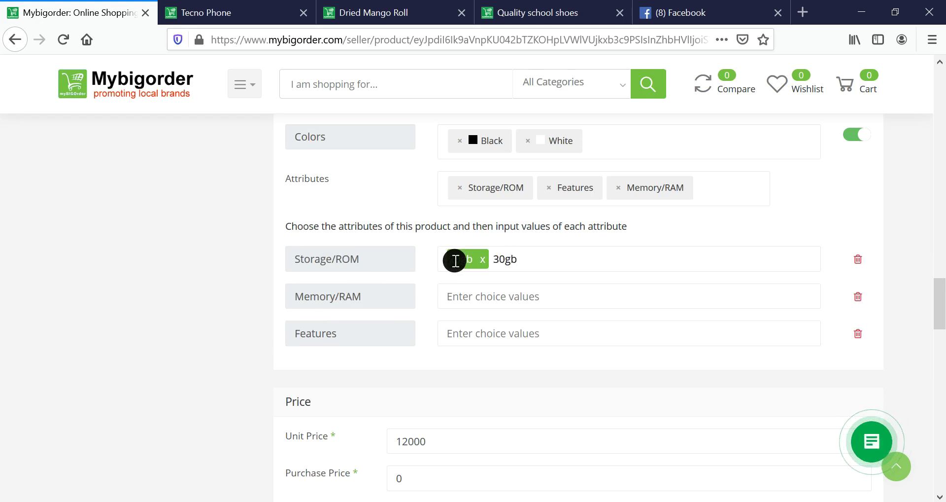
key("Return")
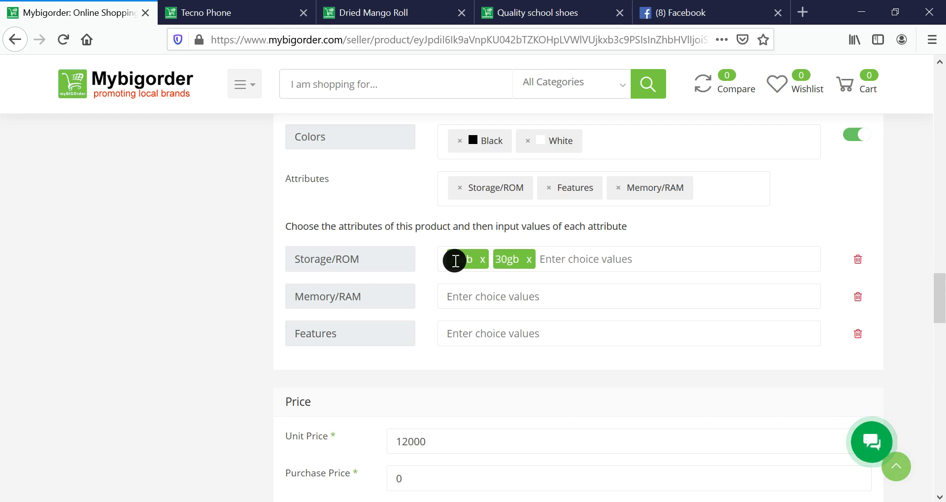
type("50")
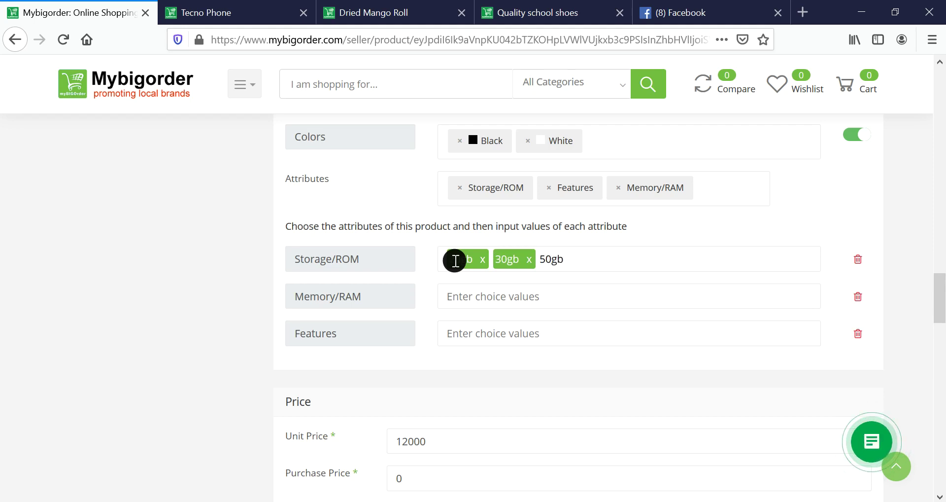
type("gb")
key("Return")
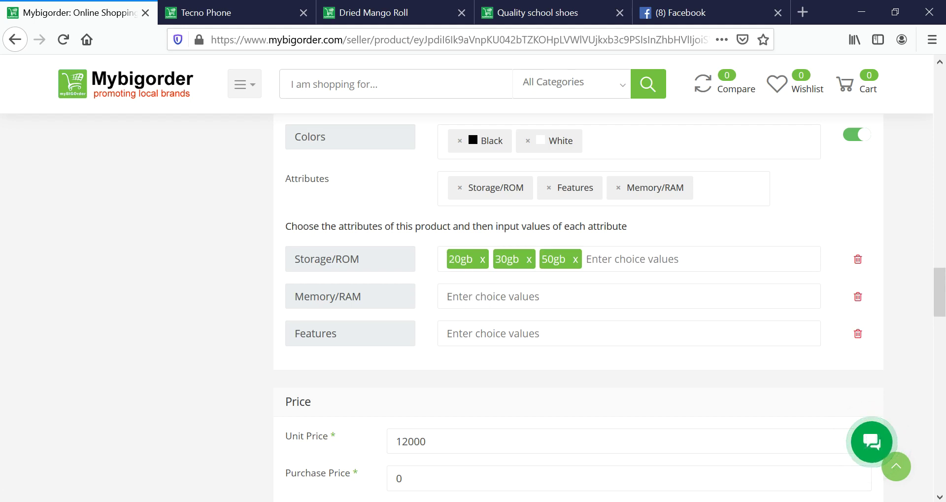
- Enter 100gb and 500gb as separate choice values for the Memory/RAM attribute
left_click(448, 297)
type("100")
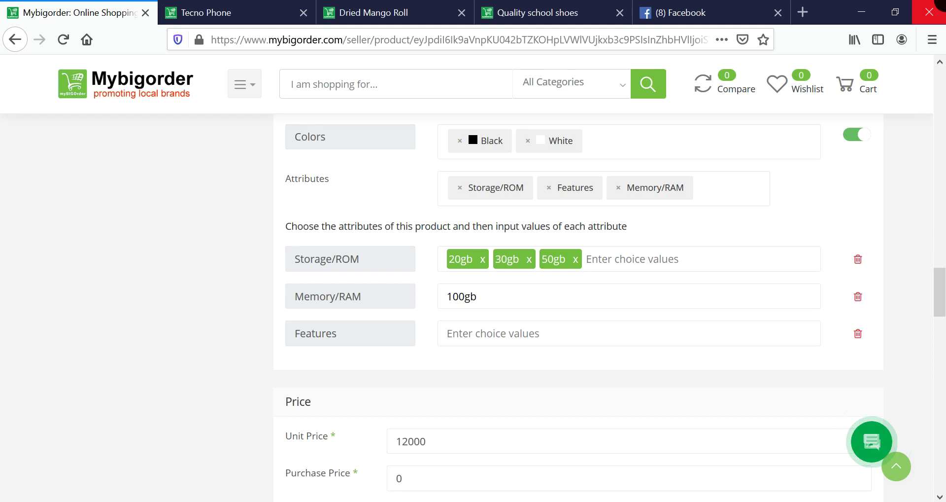
type("gb")
key("Return")
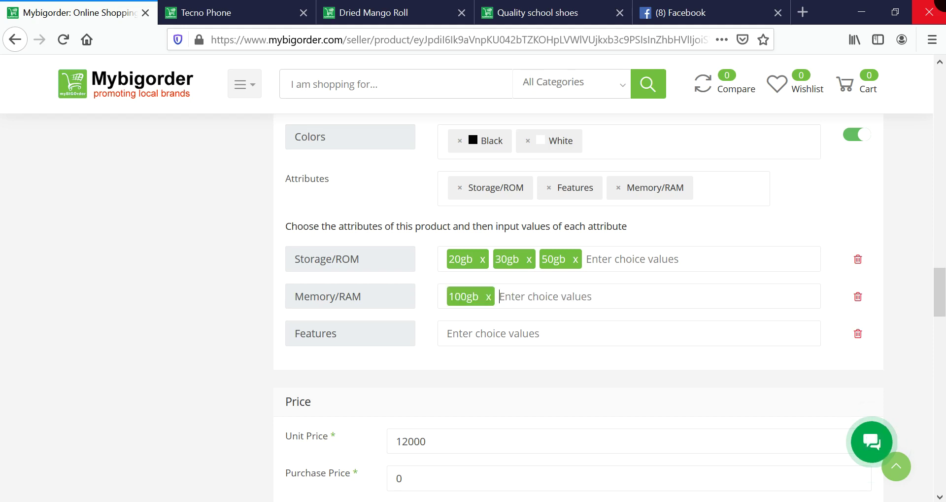
type("500")
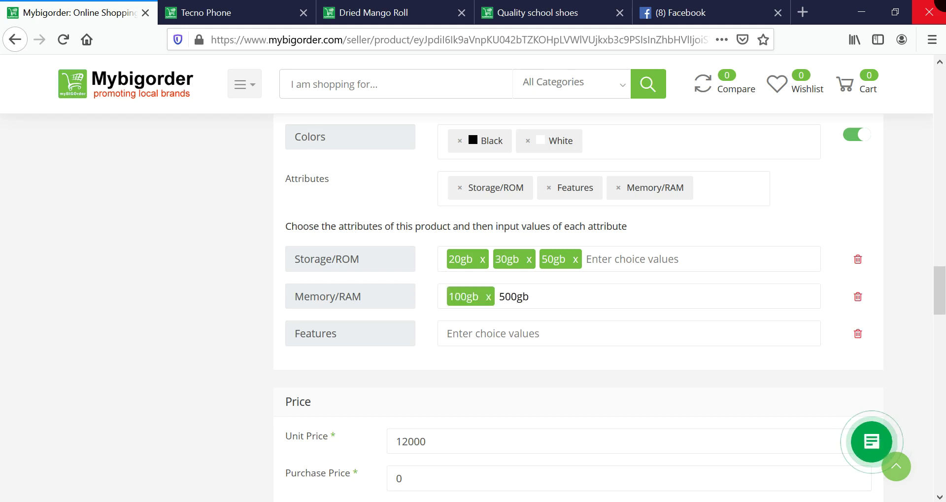
type("gb")
key("Return")
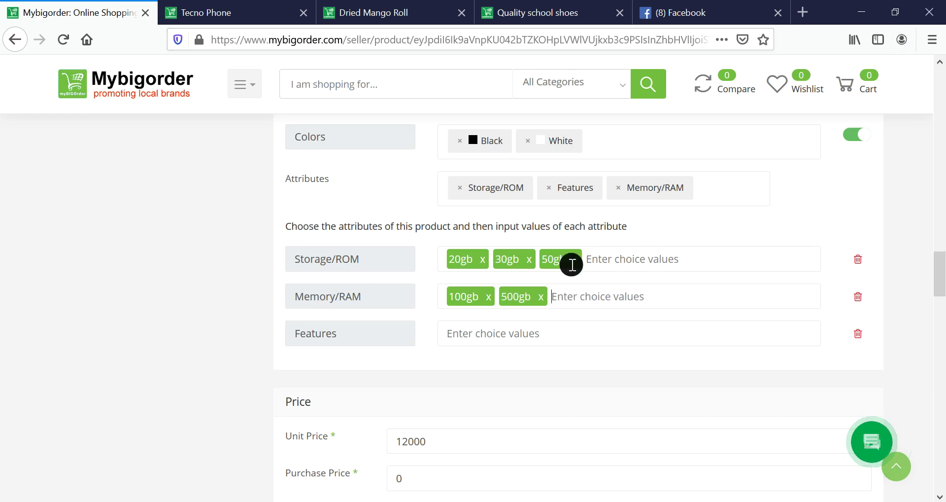
- Enter 2 Sim Cards and Camera as separate choice values for the Features attribute
left_click(492, 335)
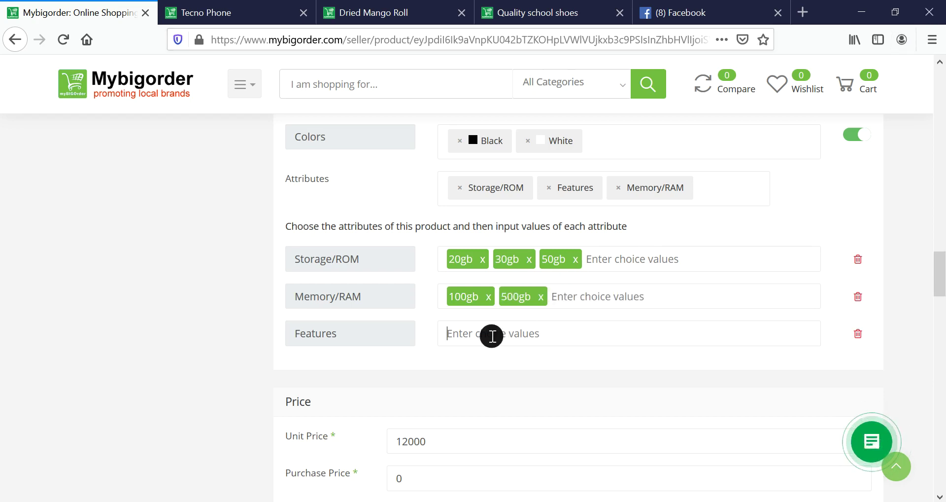
type("2 Sim Card")
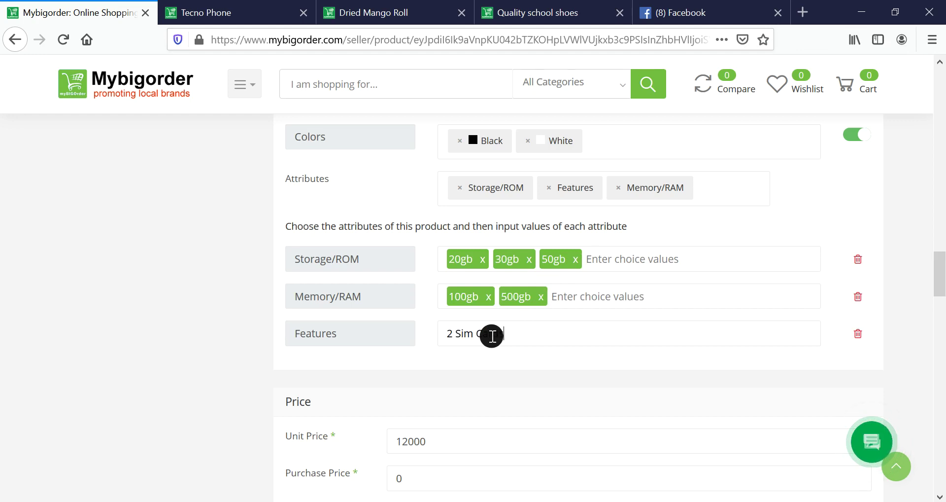
key("Return")
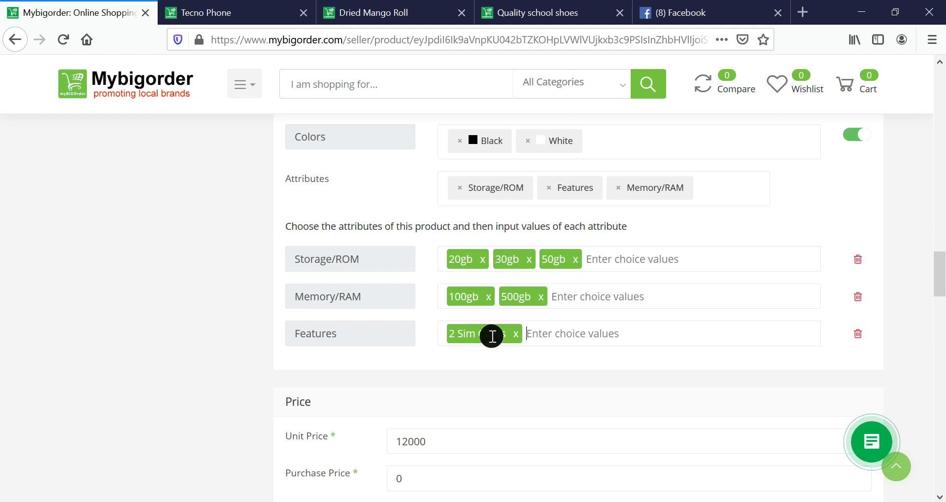
type("C")
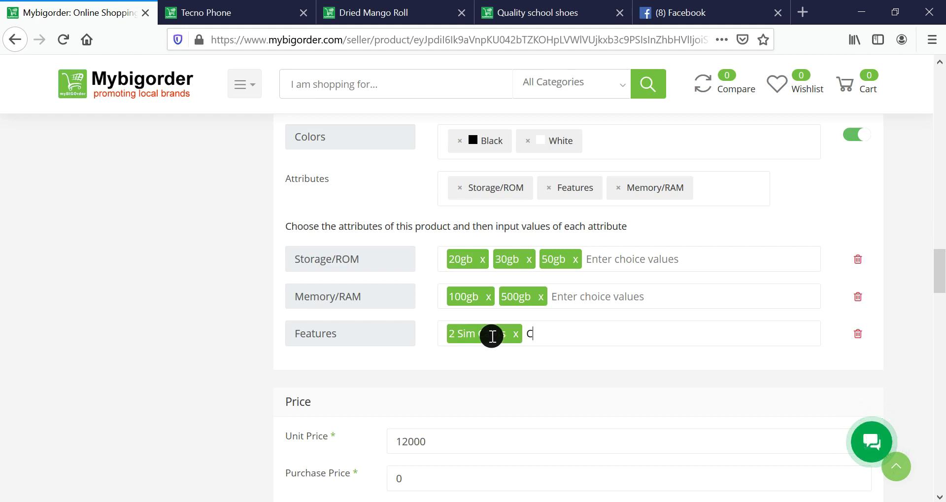
key("Return")
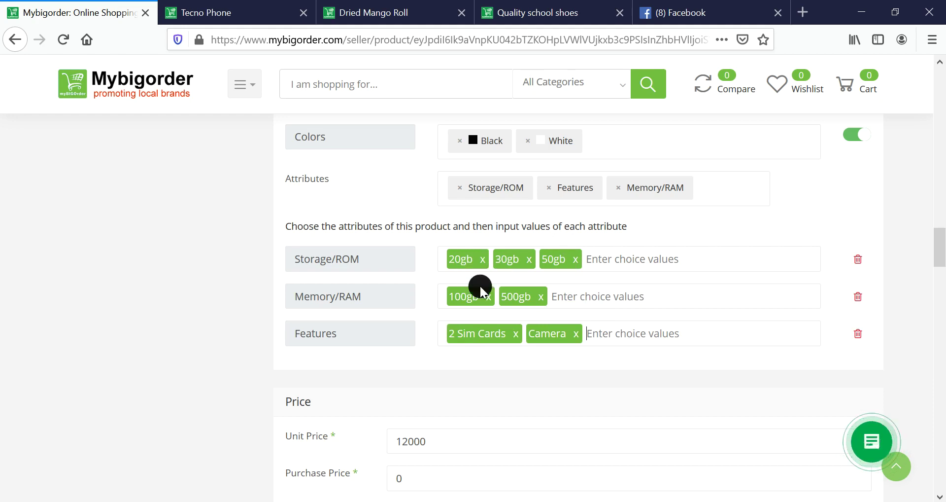
- Set the variant prices of Black-20gb-100gb-Camera and Black-20gb-500gb-2SimCards to 15000, and of Black-20gb-500gb-Camera to 18000
scroll(432, 335, "down", 1)
scroll(431, 331, "down", 10)
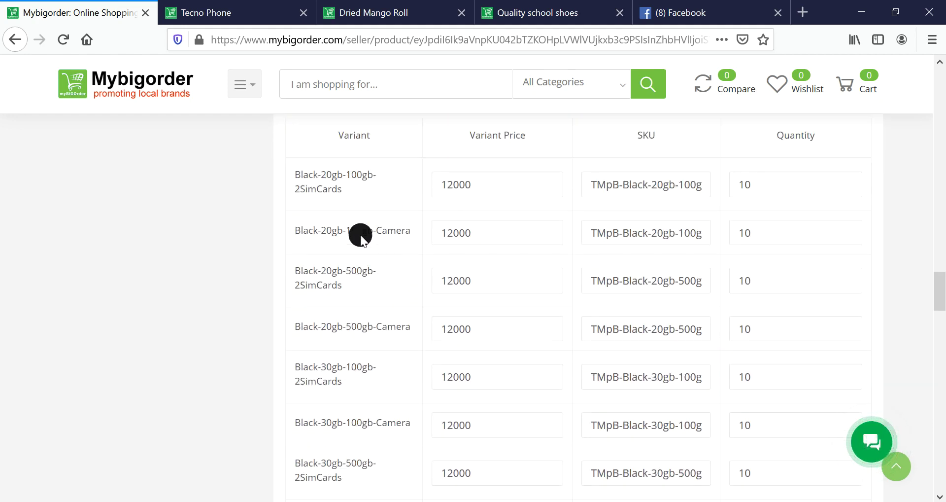
scroll(373, 388, "down", 8)
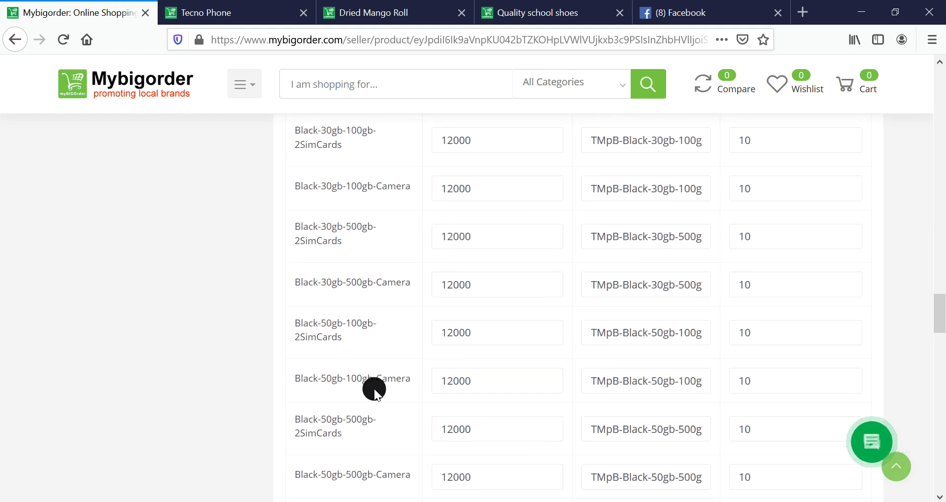
scroll(376, 389, "up", 10)
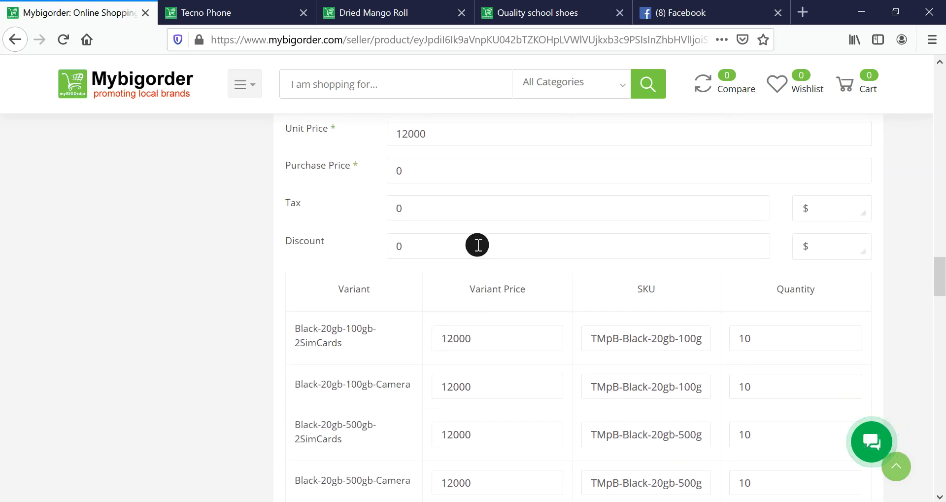
scroll(477, 249, "down", 3)
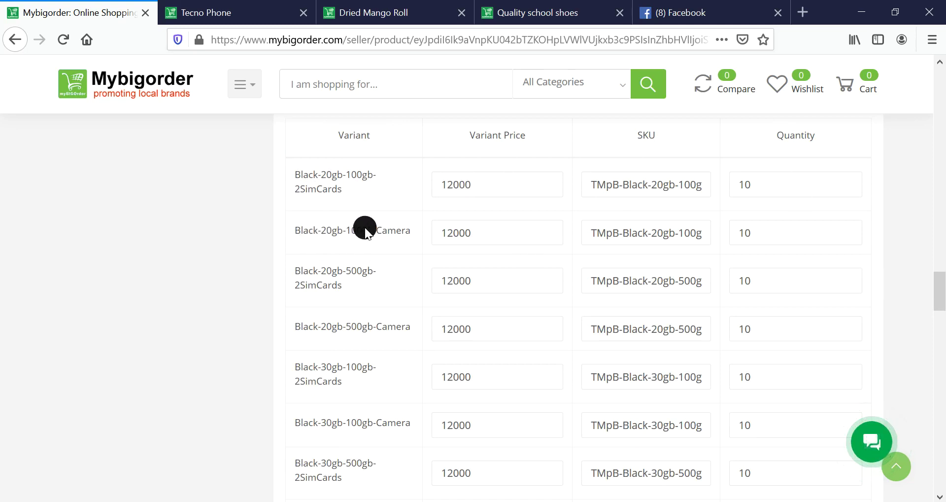
left_click(453, 232)
key("BackSpace")
type("5")
left_click(454, 280)
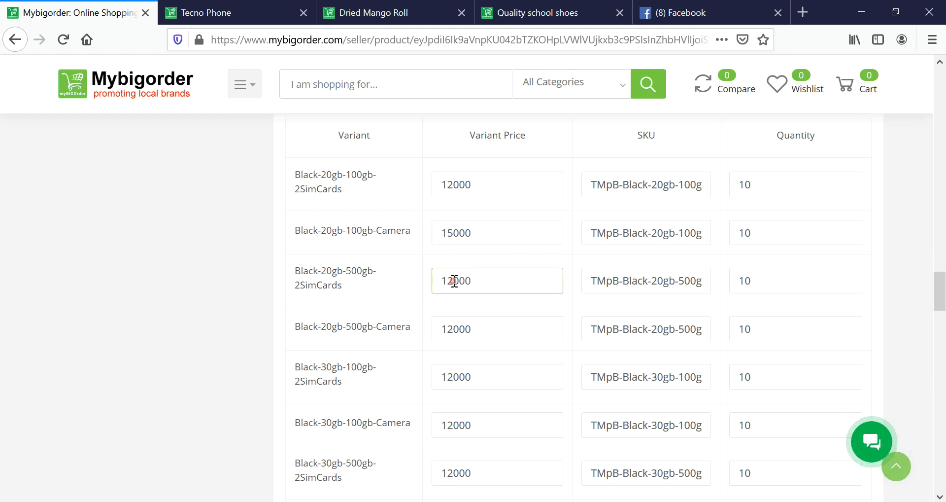
key("BackSpace")
type("5")
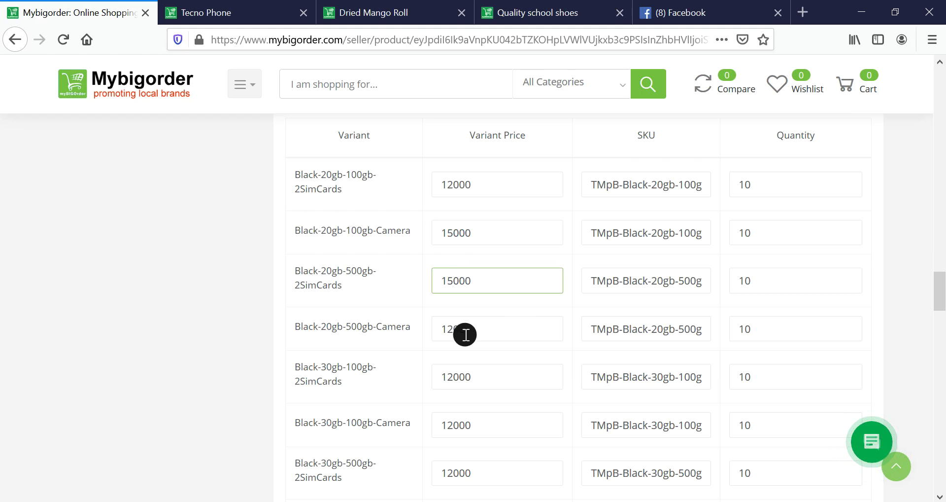
left_click(454, 329)
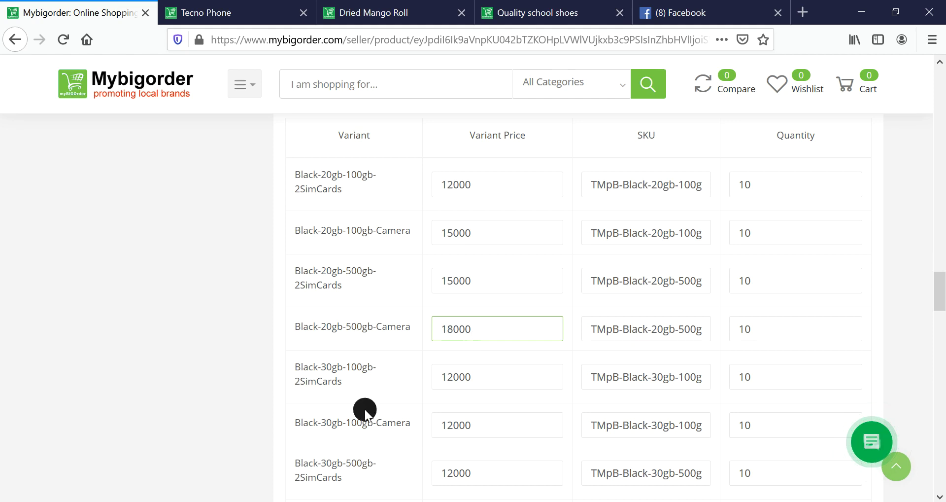
type("8")
- Set the variant prices of Black-30gb-100gb-2SimCards and Black-30gb-100gb-Camera to 20000 each
left_click(451, 378)
key("BackSpace")
key("BackSpace")
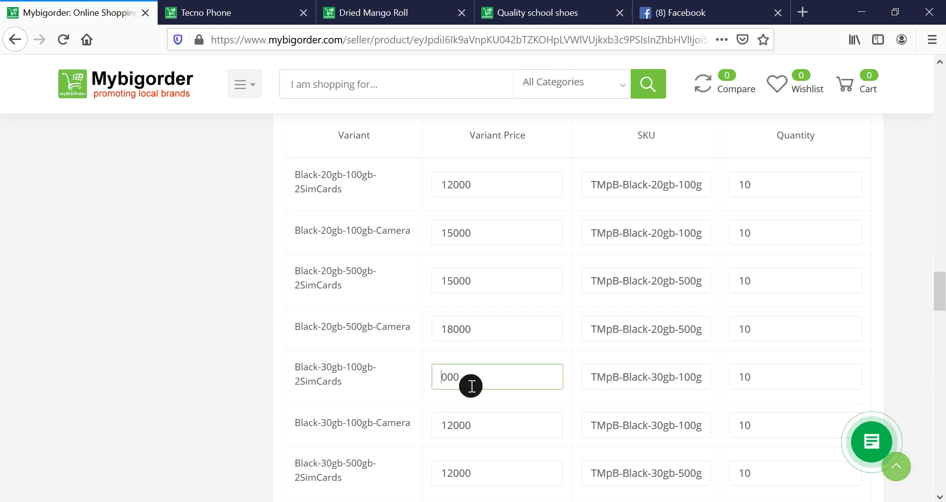
type("20")
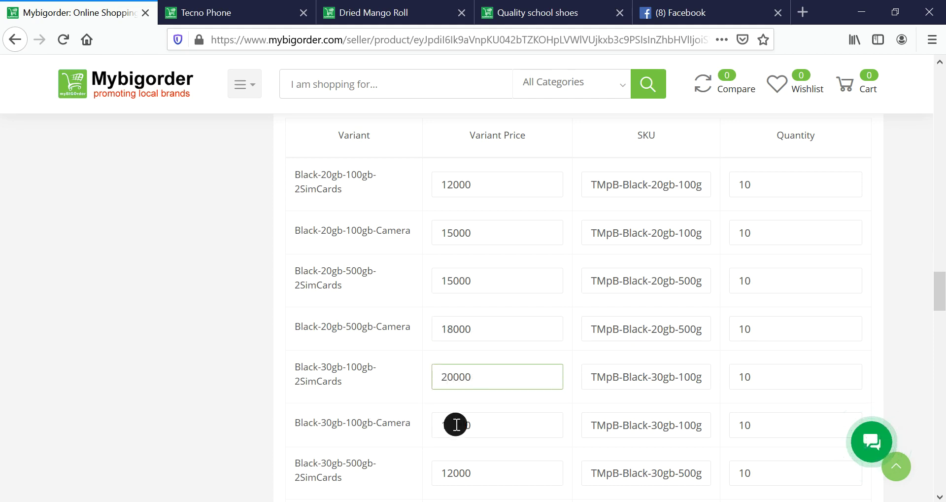
left_click_drag(454, 425, 373, 419)
type("20")
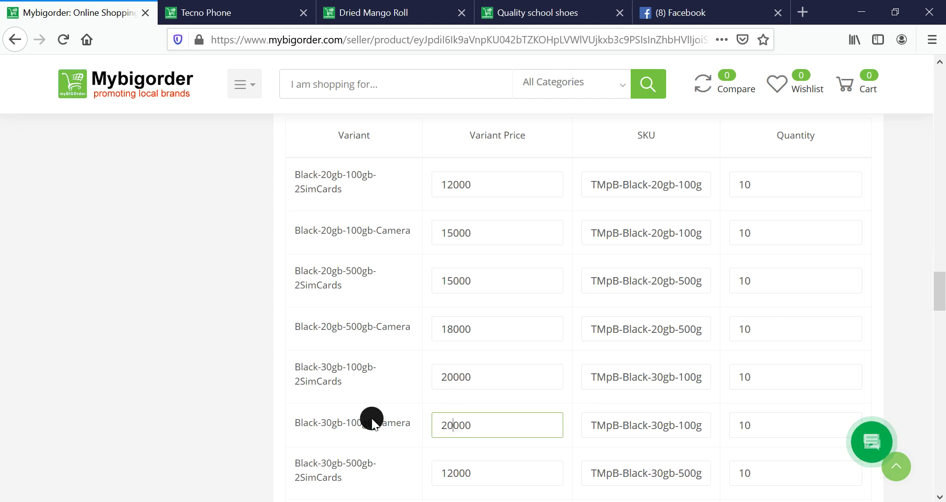
scroll(672, 373, "down", 3)
scroll(671, 373, "down", 20)
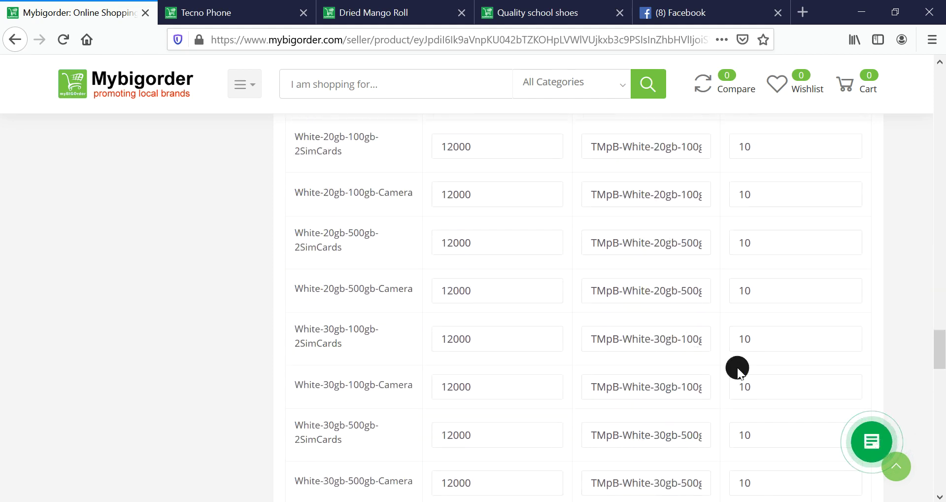
- Save the Tecno phone's product update and reload its public store page
scroll(779, 306, "down", 5)
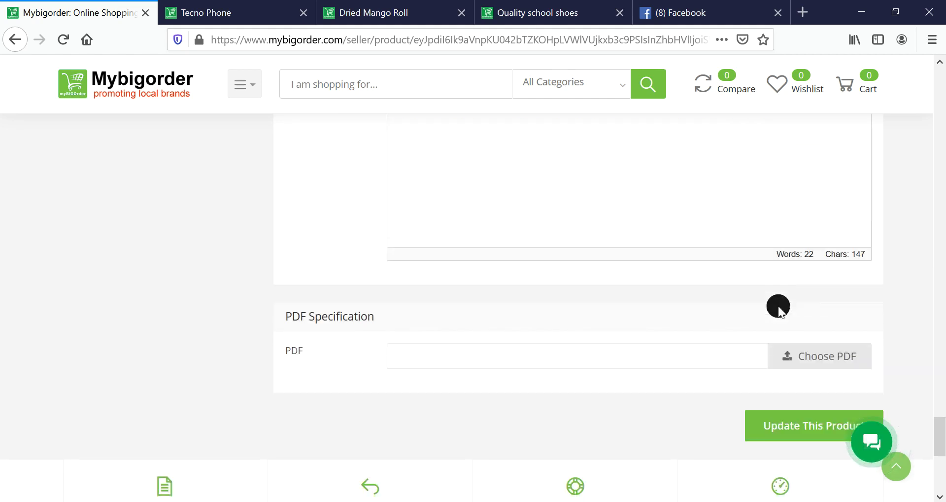
left_click(782, 428)
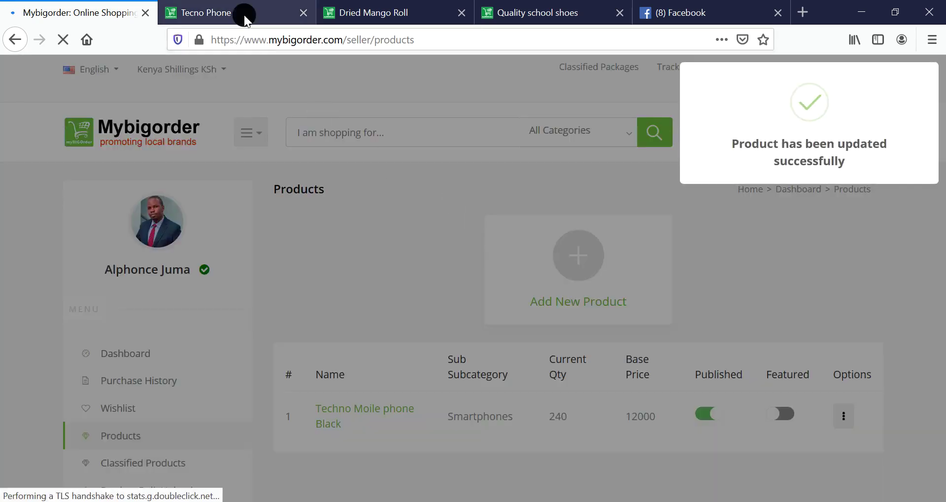
left_click(244, 15)
left_click(63, 40)
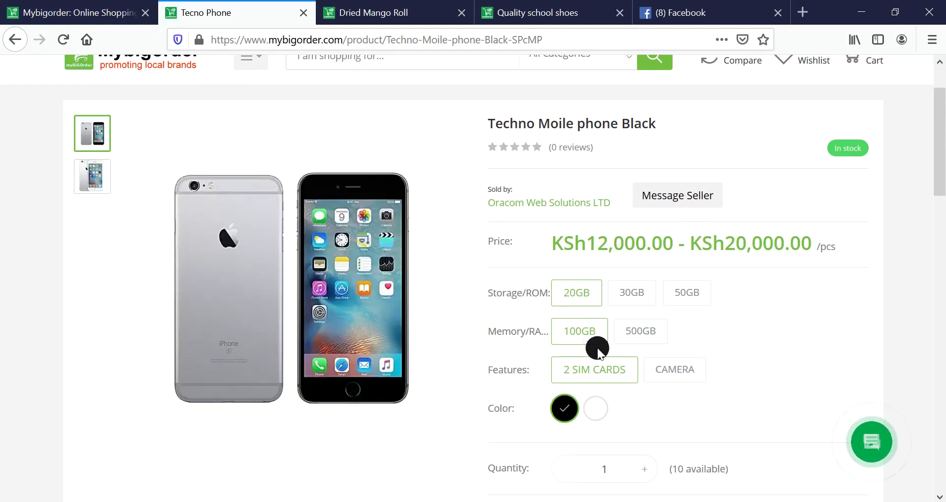
- Check the total price on the phone's store page for the 20GB, 30GB and 50GB storage options and 500GB memory
scroll(594, 380, "down", 3)
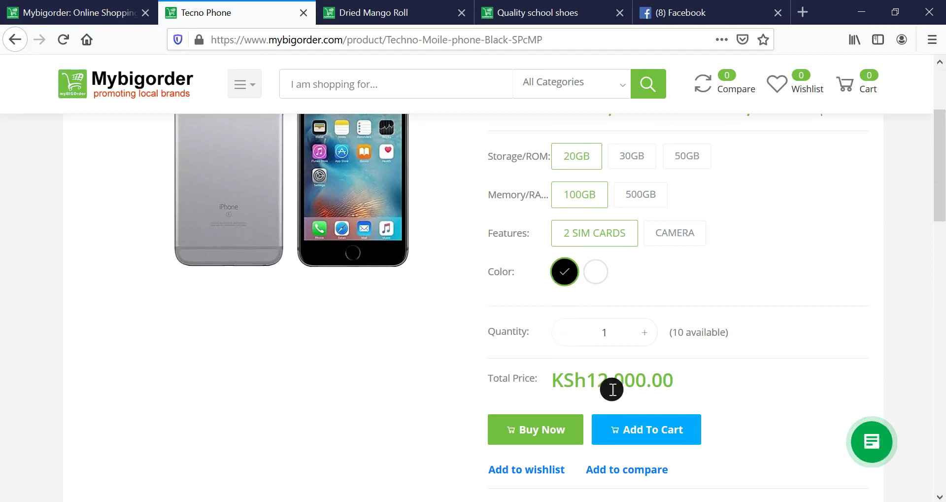
left_click(121, 18)
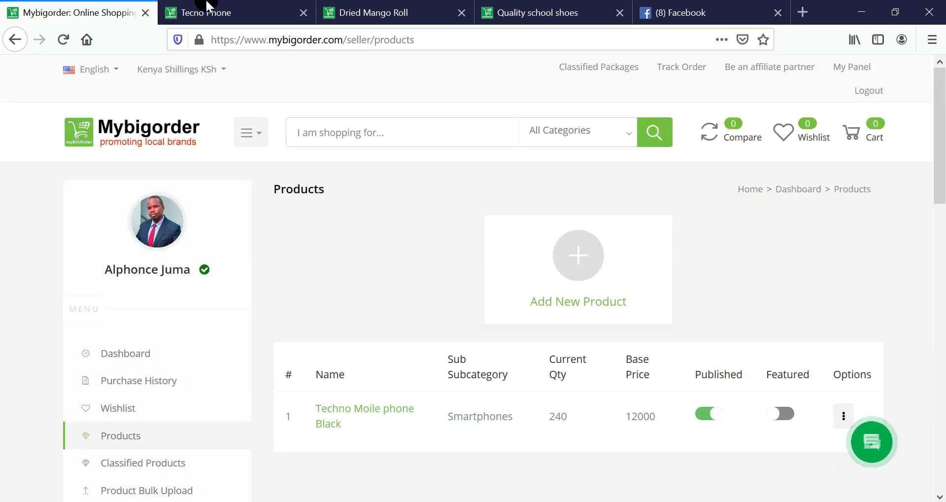
left_click(252, 14)
left_click(633, 155)
left_click(627, 205)
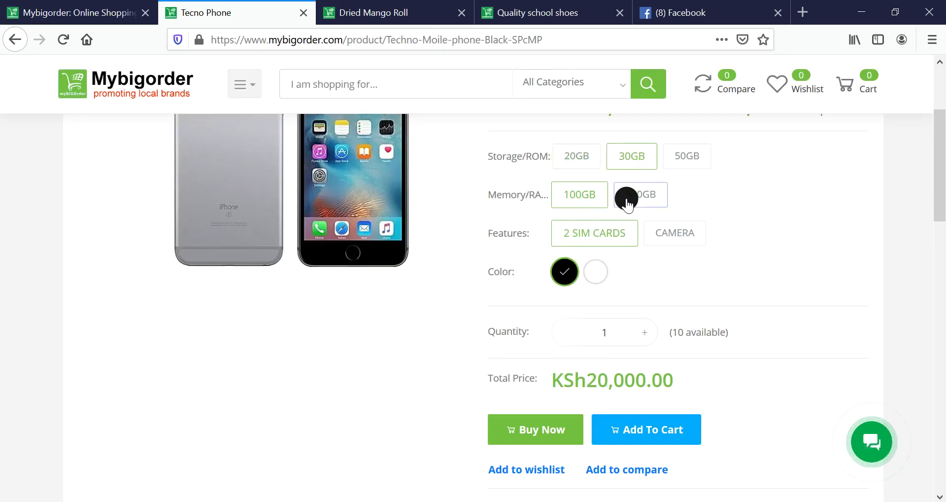
left_click(568, 165)
left_click(676, 155)
left_click(620, 146)
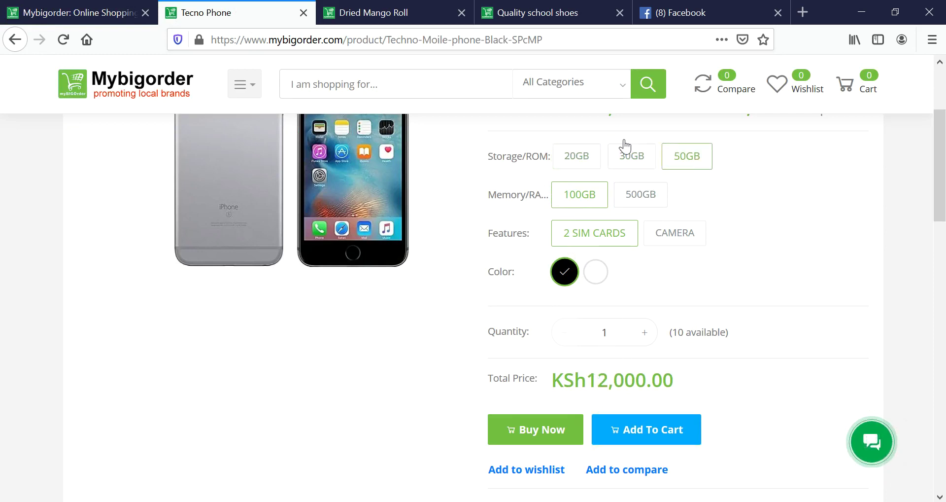
left_click(633, 196)
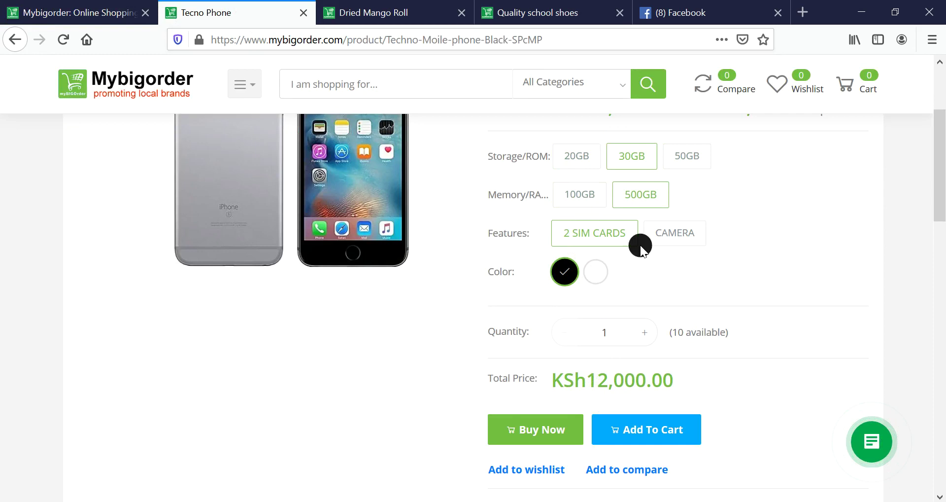
- Check the total price with the Camera feature, the black and white colors, and a quantity of 2
left_click(662, 236)
left_click(599, 277)
left_click(565, 274)
left_click(596, 274)
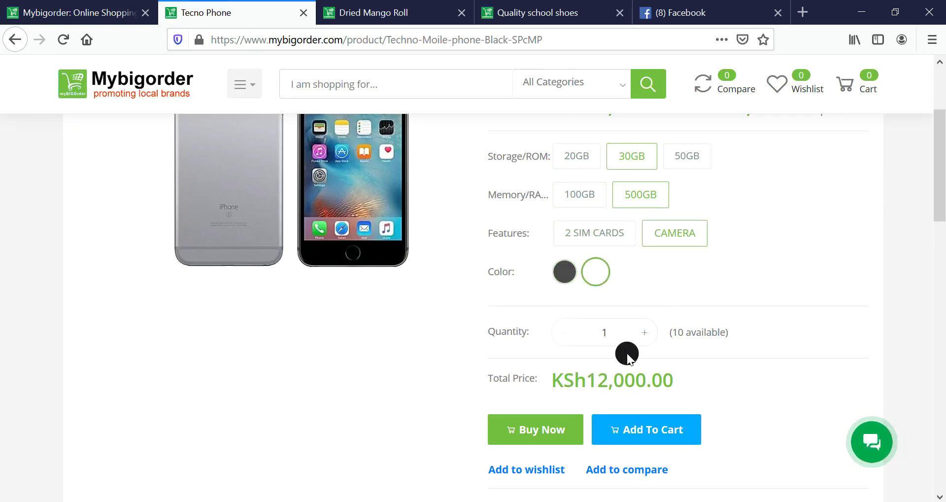
left_click(644, 334)
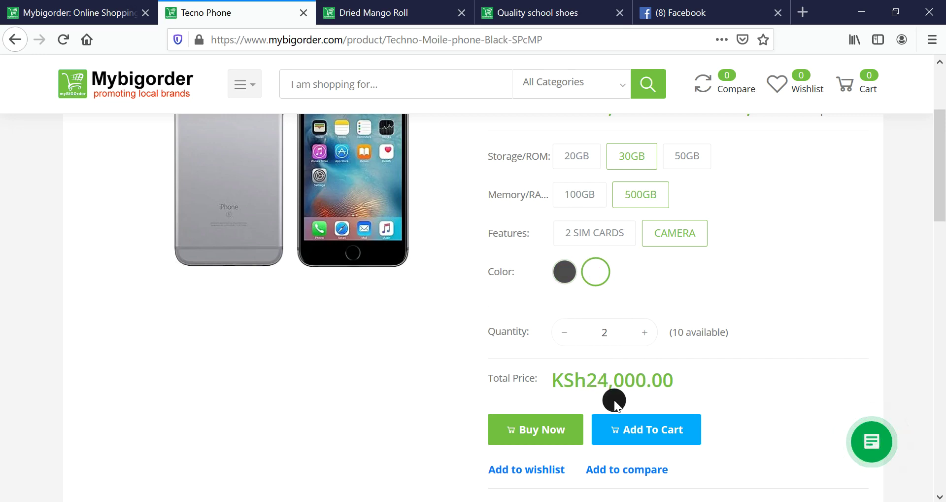
scroll(395, 365, "up", 3)
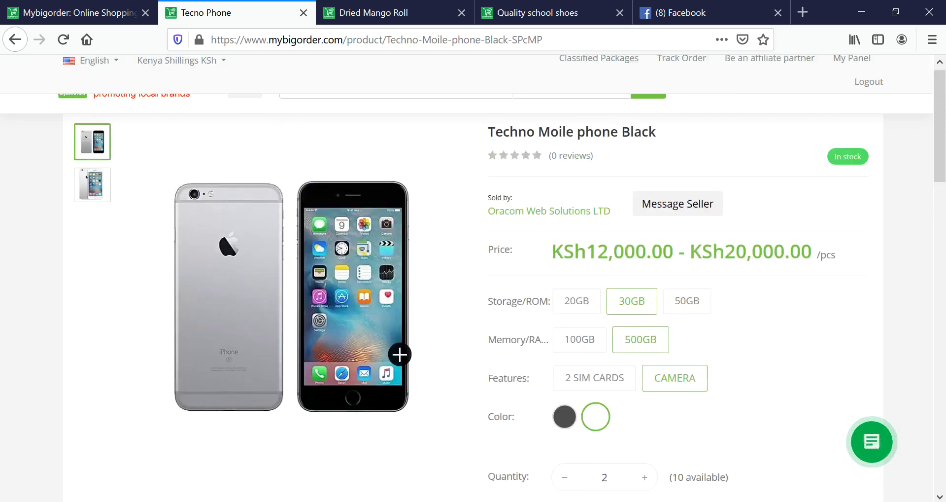
scroll(400, 354, "up", 2)
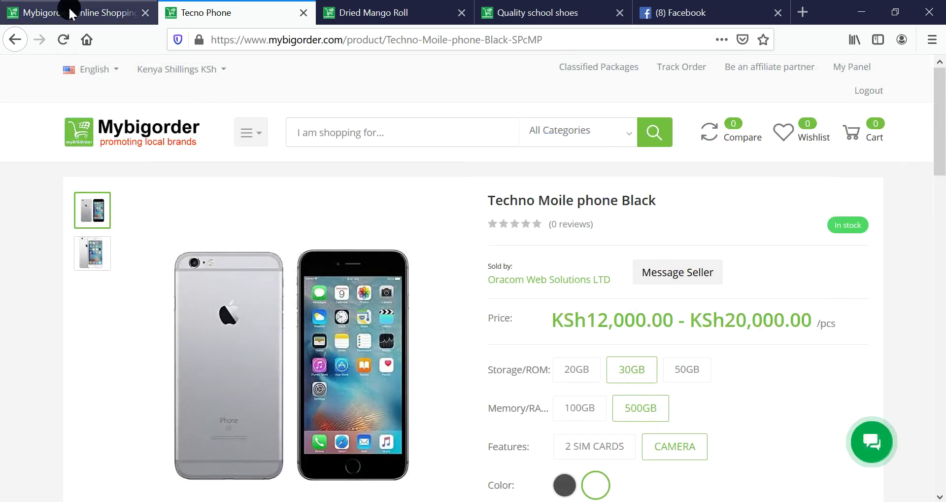
- Start a new product in the seller's product list and name it Bulk SMS Services
left_click(69, 11)
left_click(589, 257)
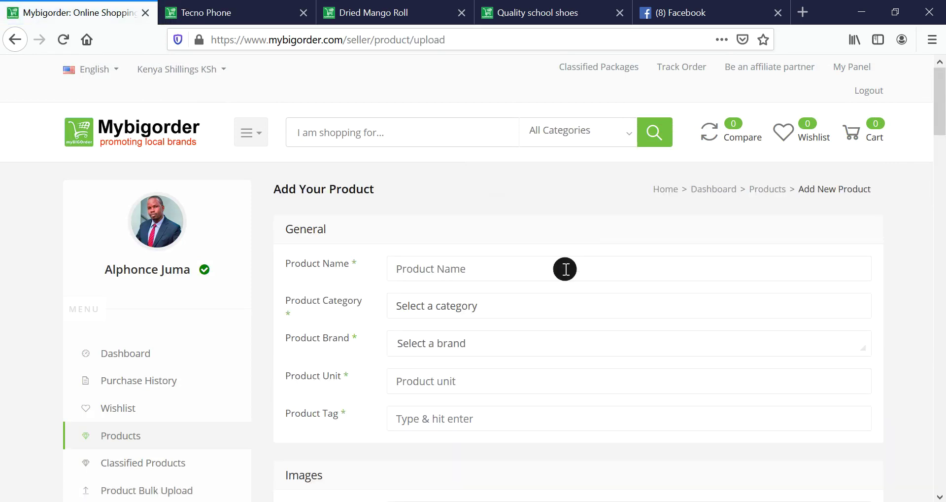
left_click(486, 270)
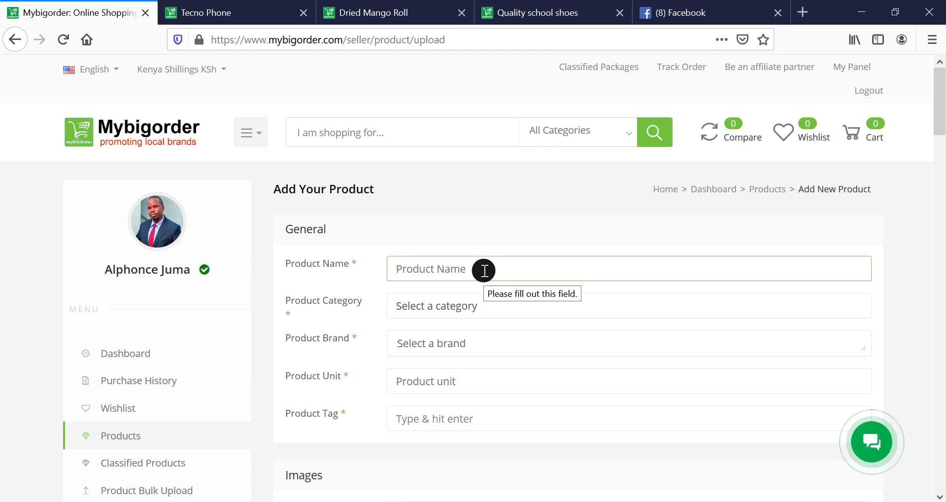
type("Bulk S")
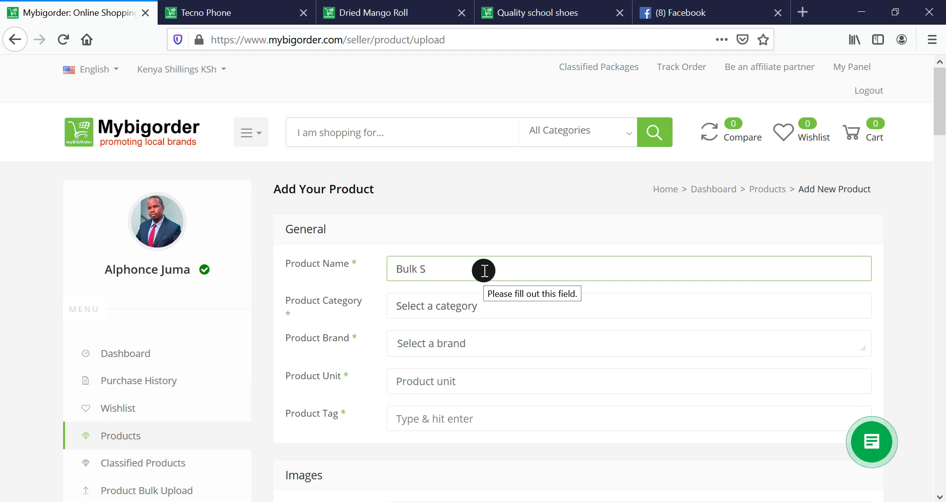
left_click(438, 270)
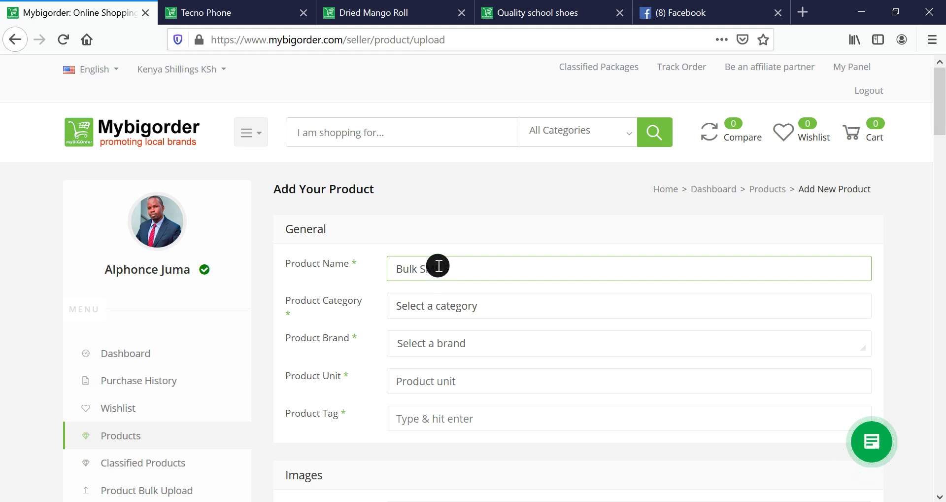
type("Bulk SMS Services")
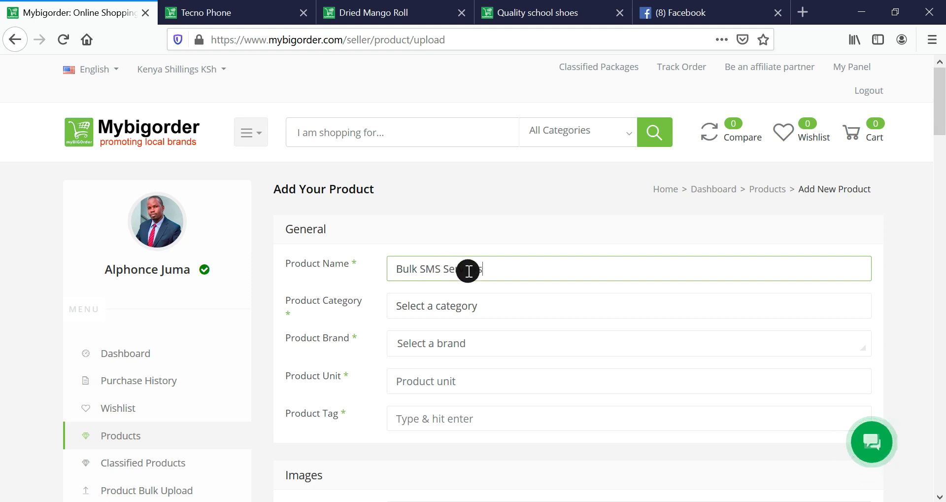
triple_click(434, 266)
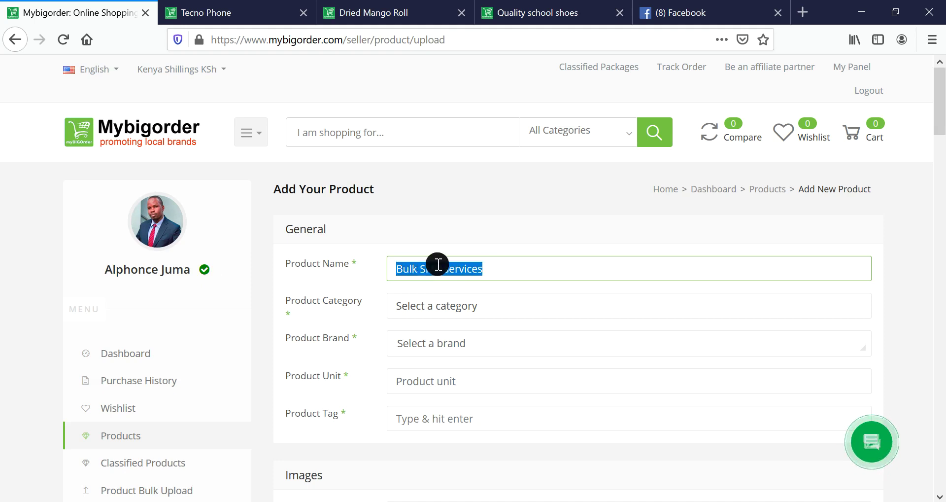
- Set the product category to Services and Hustles > Digital & I.T Services > Mobile Apps & Systems Development
left_click(448, 306)
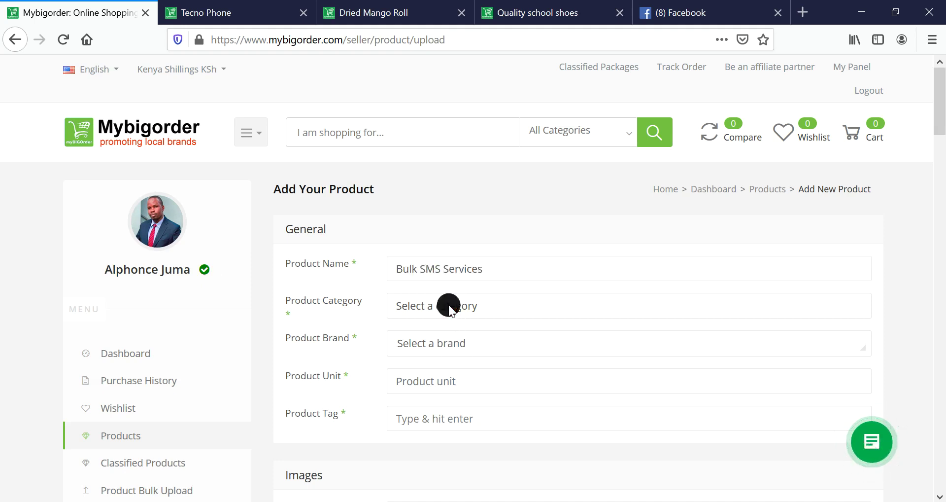
left_click(424, 306)
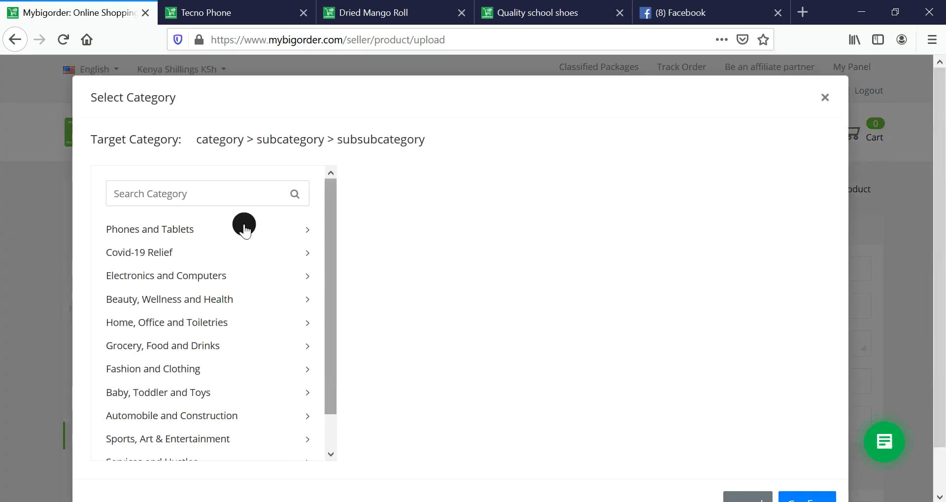
scroll(201, 419, "down", 2)
left_click(184, 432)
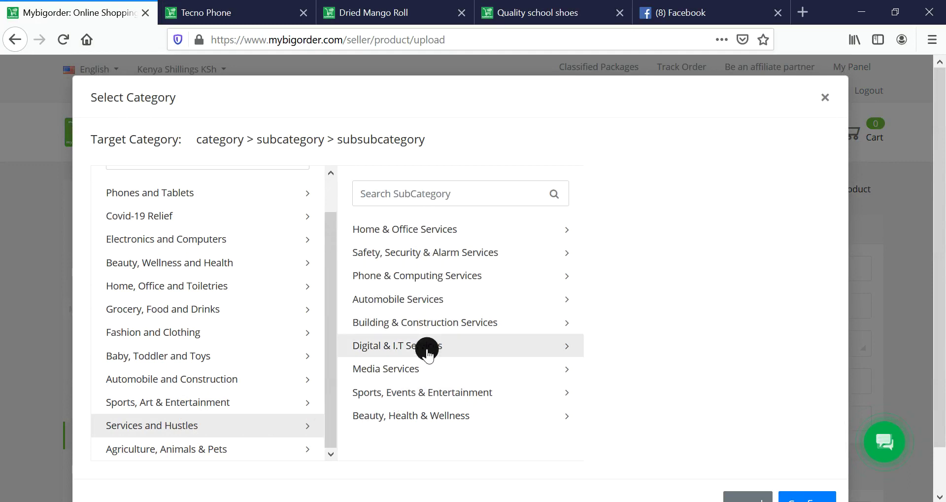
left_click(425, 349)
left_click(657, 347)
left_click(790, 494)
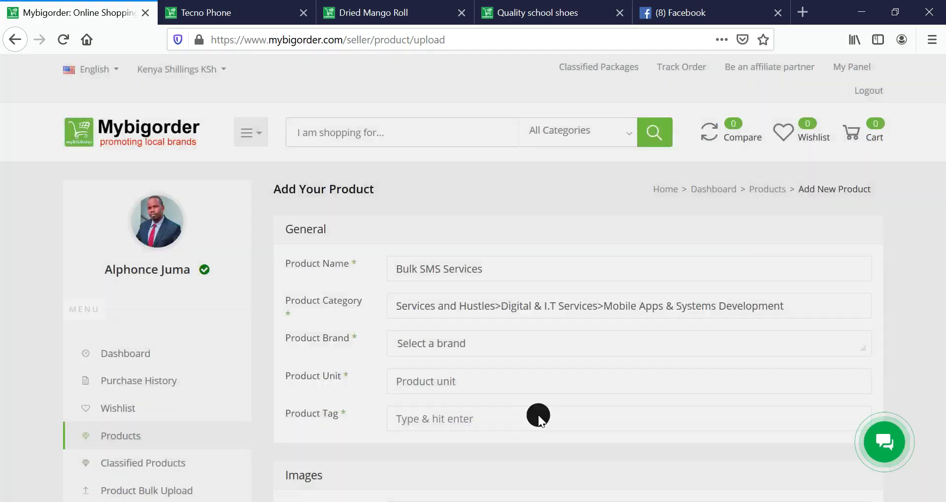
- Set the product brand to Generic not specific and the product unit to pcs
left_click(451, 383)
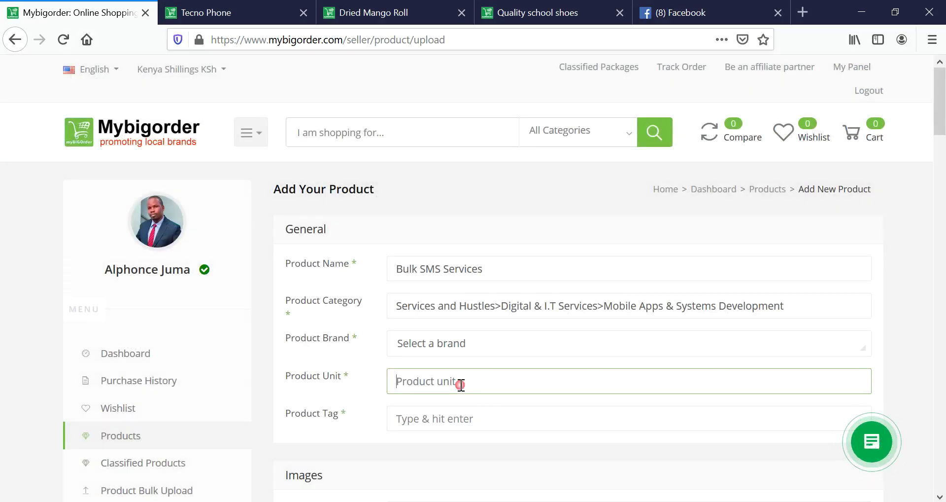
left_click(445, 346)
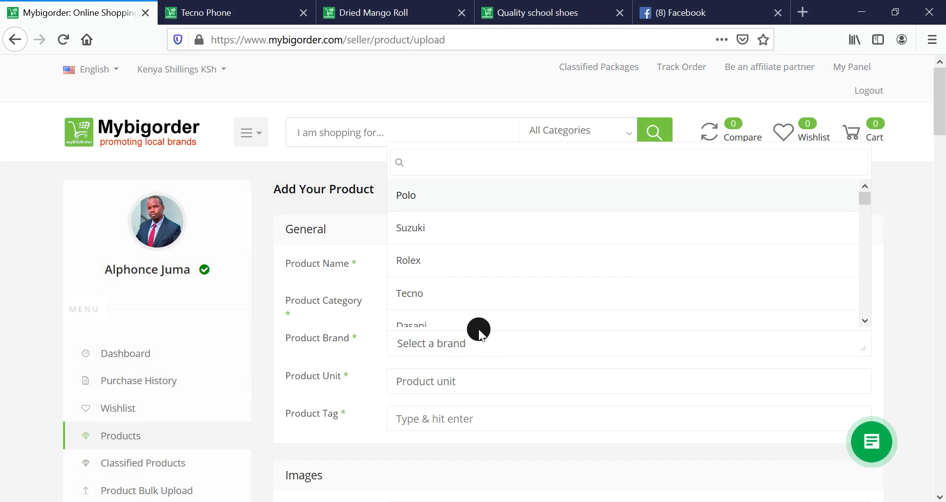
type("spe")
left_click(442, 277)
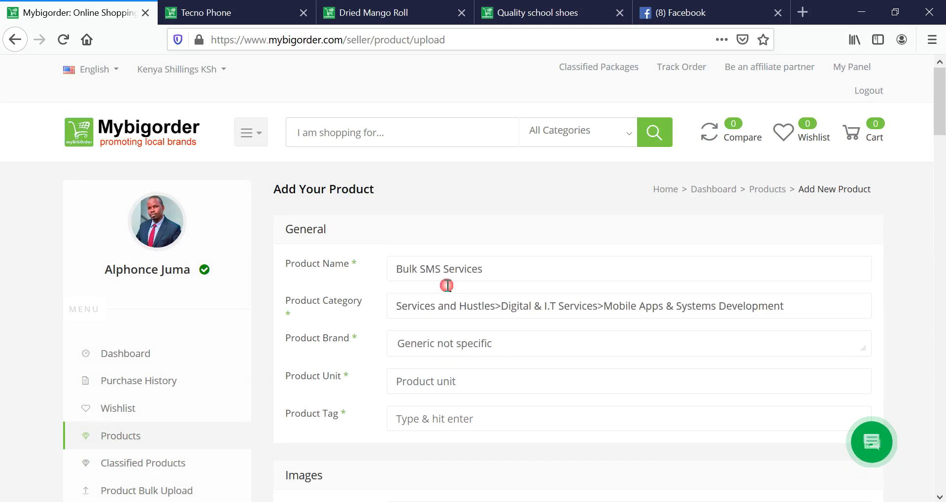
left_click(437, 382)
type("pcs")
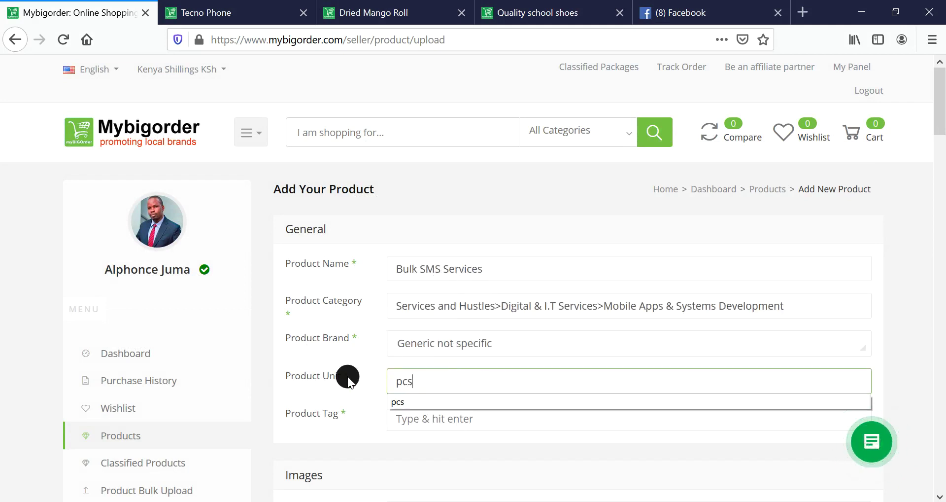
- Add the product tags Bulk SMS and Branded Sender ID
left_click(401, 421)
type("W")
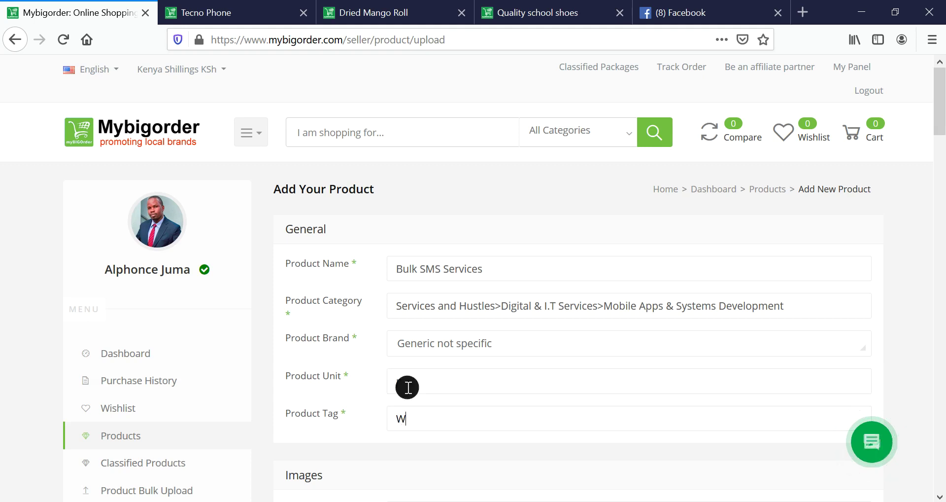
type("e")
key("BackSpace")
key("BackSpace")
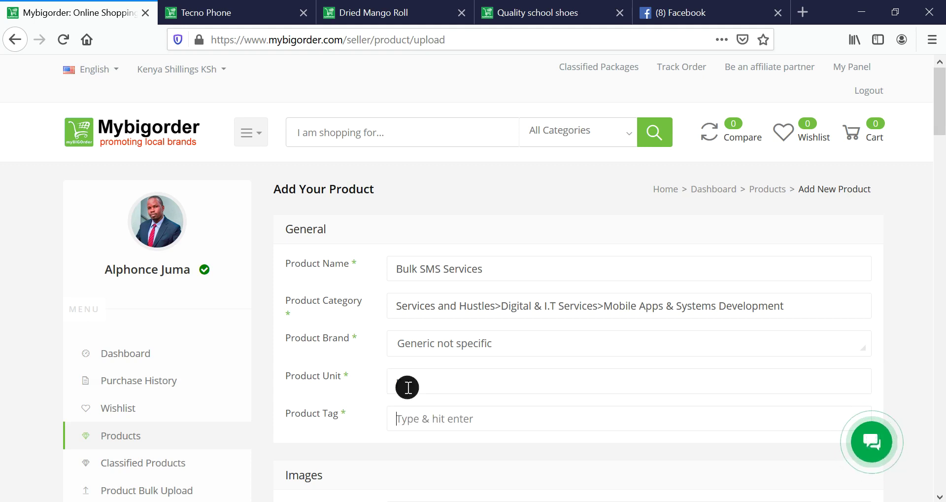
type("Bulk SMS")
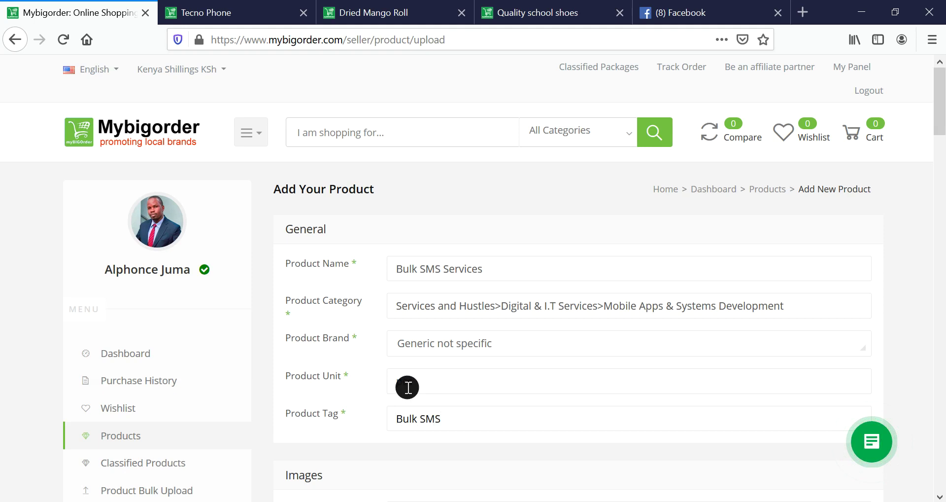
key("Return")
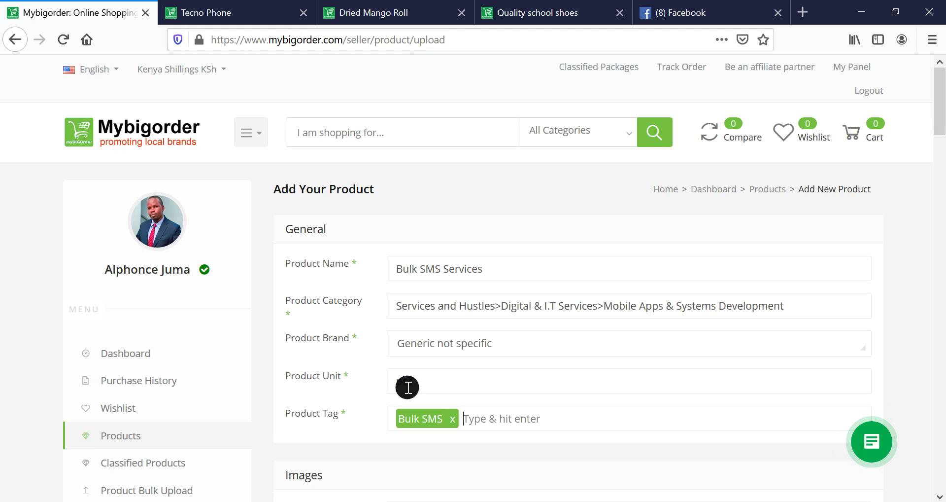
key("BackSpace")
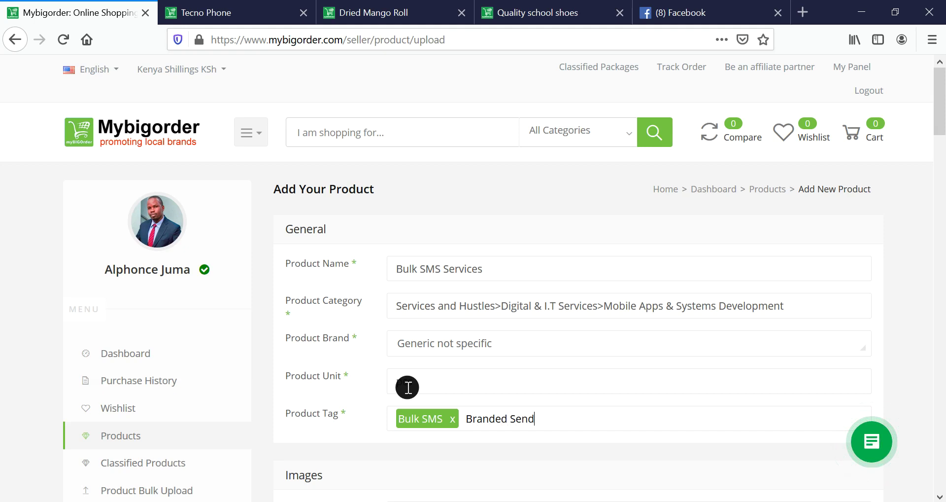
type("Branded Sender ID")
key("Return")
- Upload the bulksms picture as the product's main image
scroll(329, 371, "down", 4)
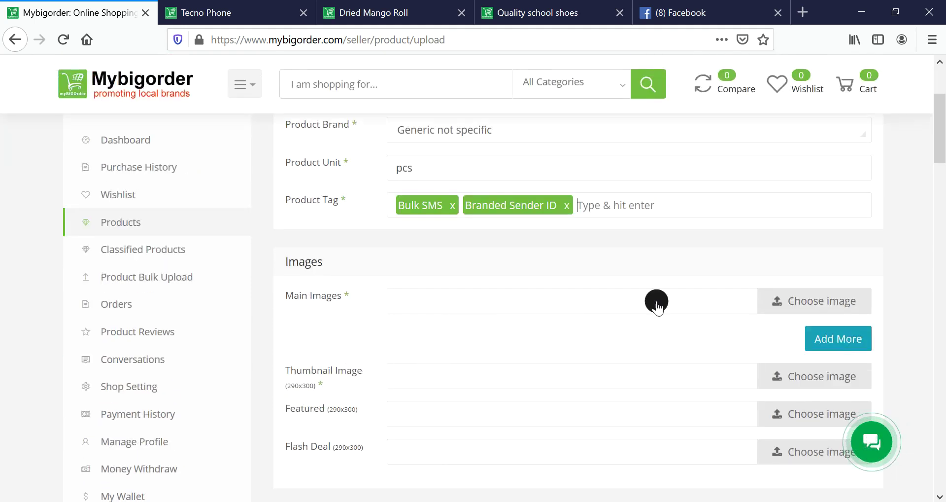
left_click(798, 301)
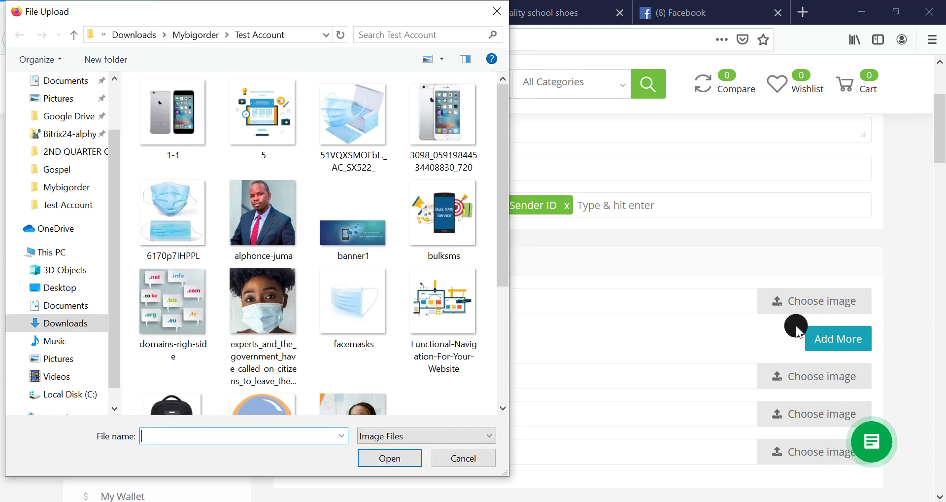
scroll(435, 309, "down", 2)
double_click(432, 121)
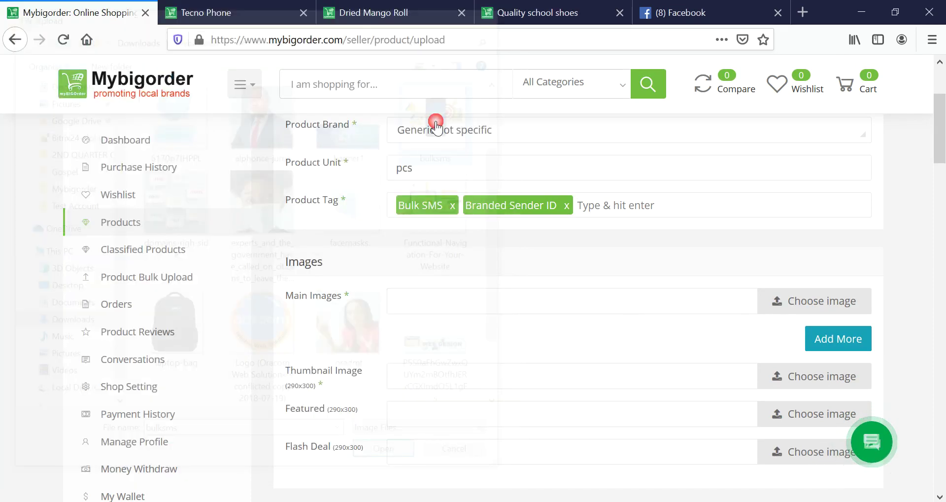
- Upload the bulksms picture as the product's thumbnail, featured and flash deal images
left_click(790, 375)
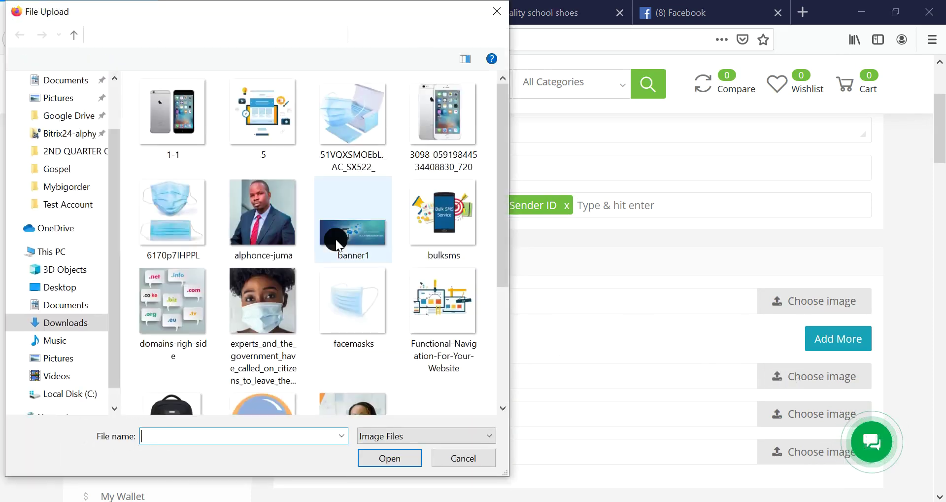
double_click(448, 206)
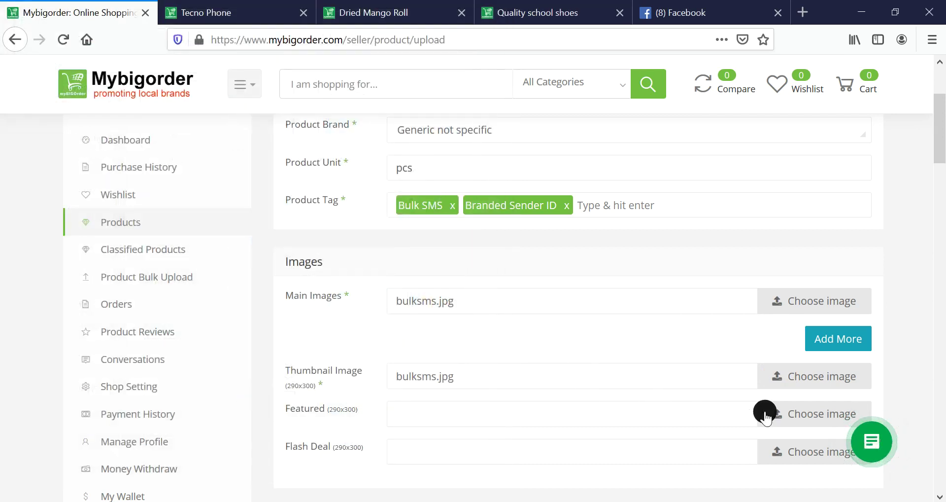
left_click(806, 414)
double_click(462, 211)
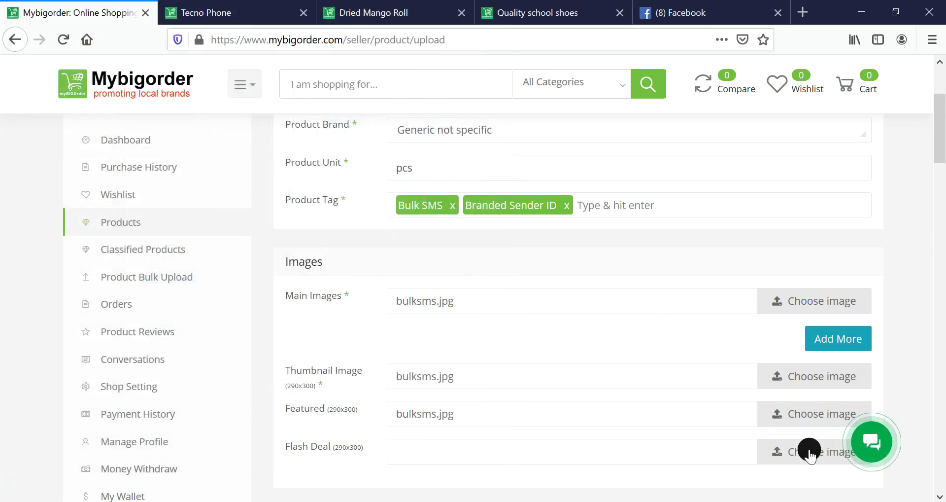
left_click(810, 453)
left_click(448, 204)
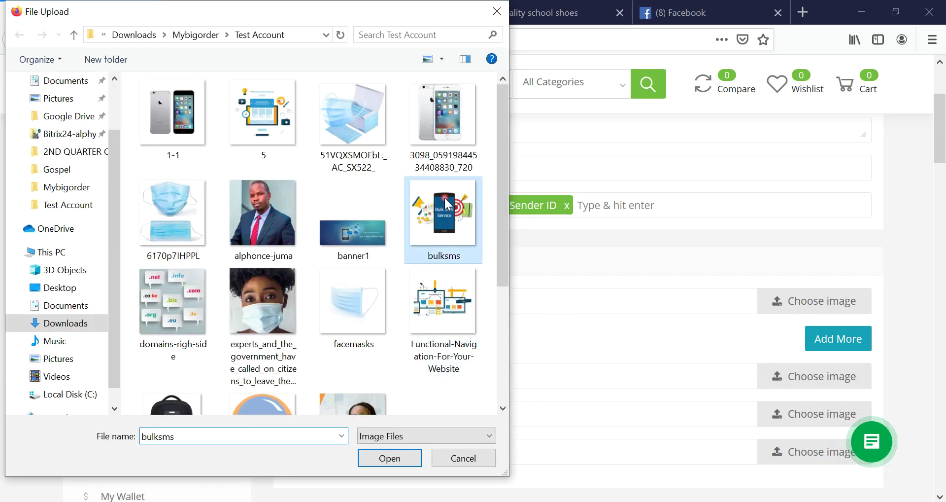
double_click(447, 204)
scroll(678, 363, "down", 5)
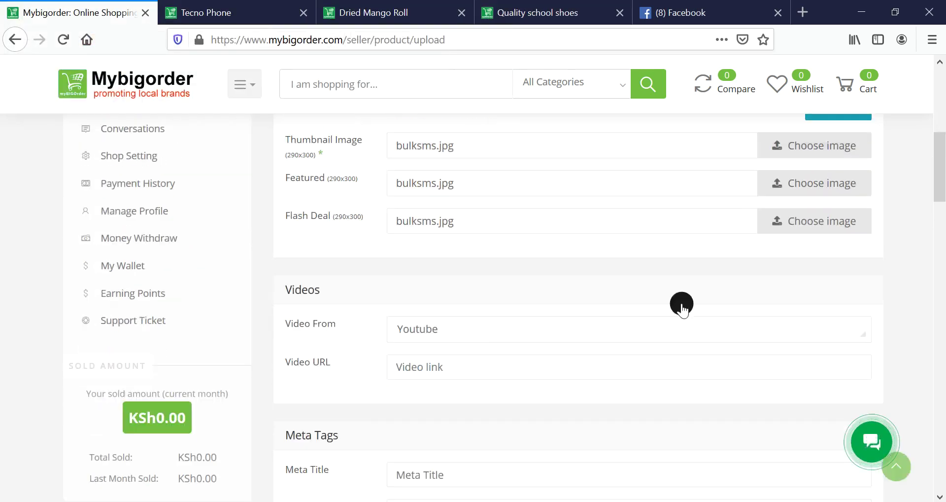
left_click(465, 323)
left_click(434, 361)
left_click(439, 355)
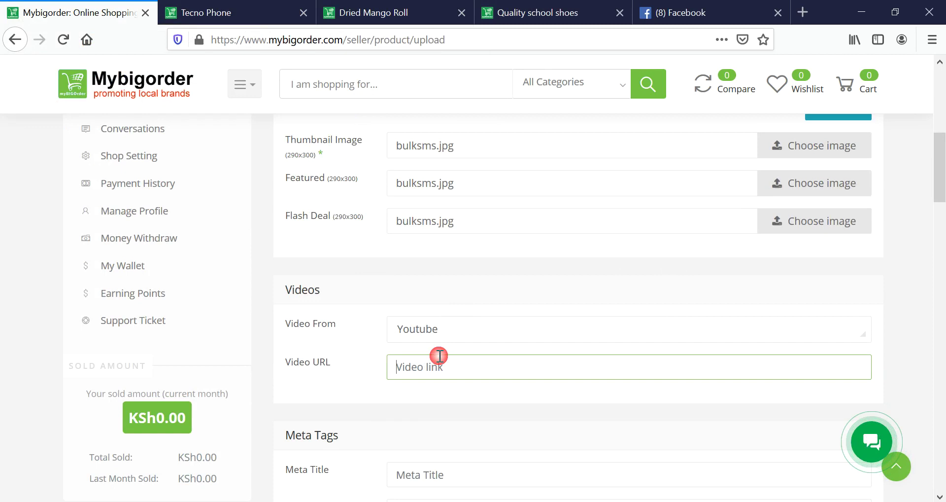
left_click(469, 387)
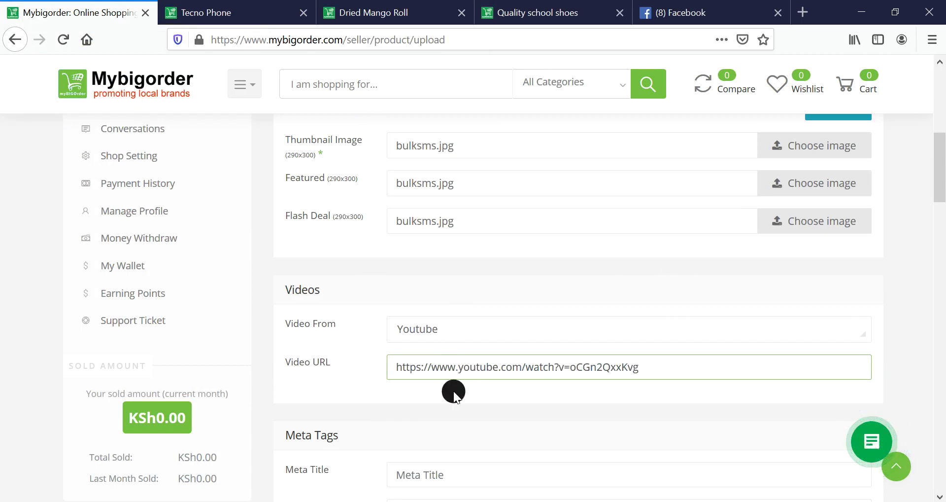
- Fill in the meta tags with the title Bulk SMS Services, that phrase pasted three times as description, and bulksms as the meta image
scroll(453, 391, "down", 5)
left_click(414, 244)
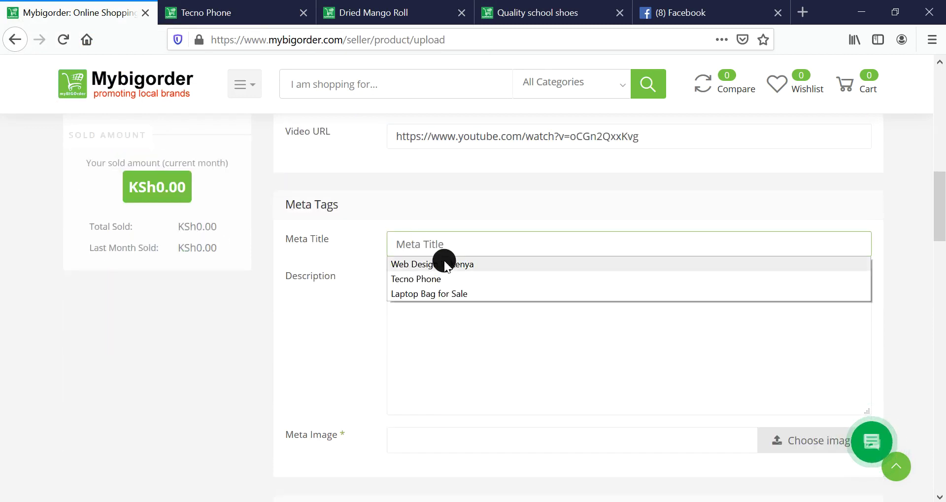
left_click(427, 281)
key("ctrl+v")
key("ctrl+v")
key("ctrl+v")
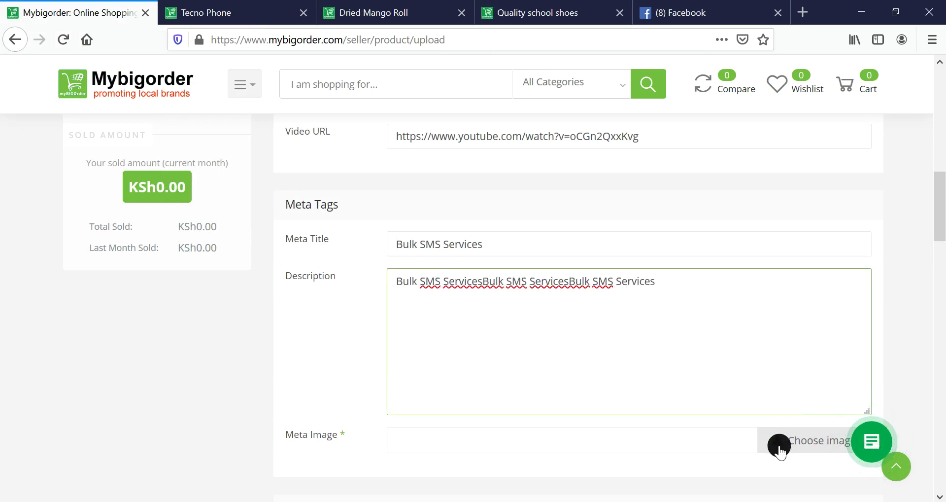
left_click(789, 441)
double_click(450, 209)
- Add the Packages attribute to the product's customer choices
scroll(649, 317, "down", 6)
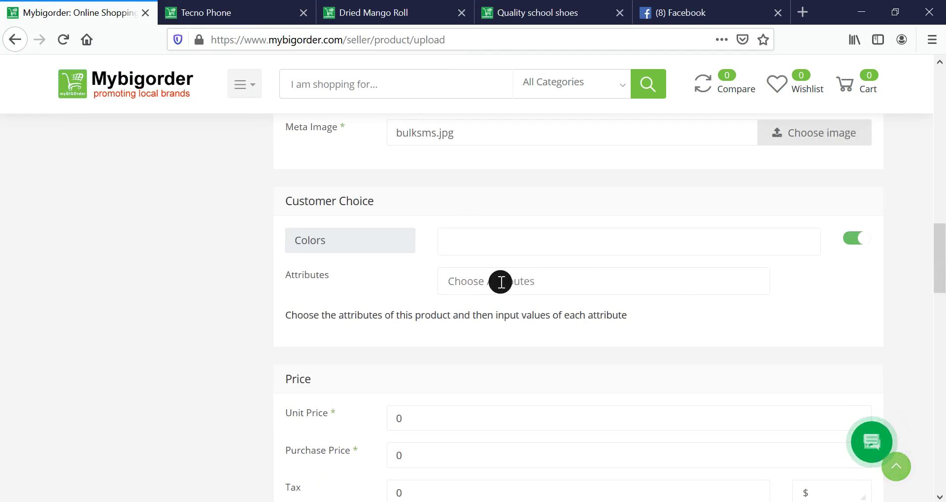
left_click(476, 284)
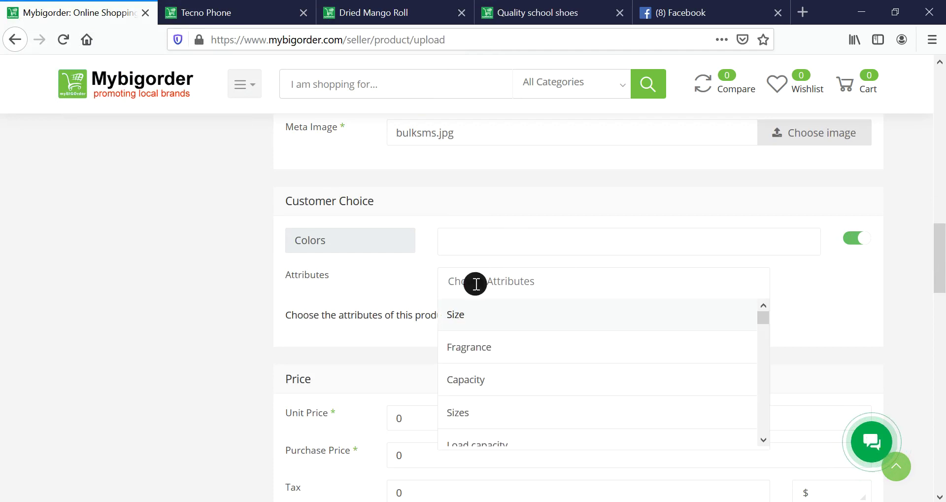
type("pac")
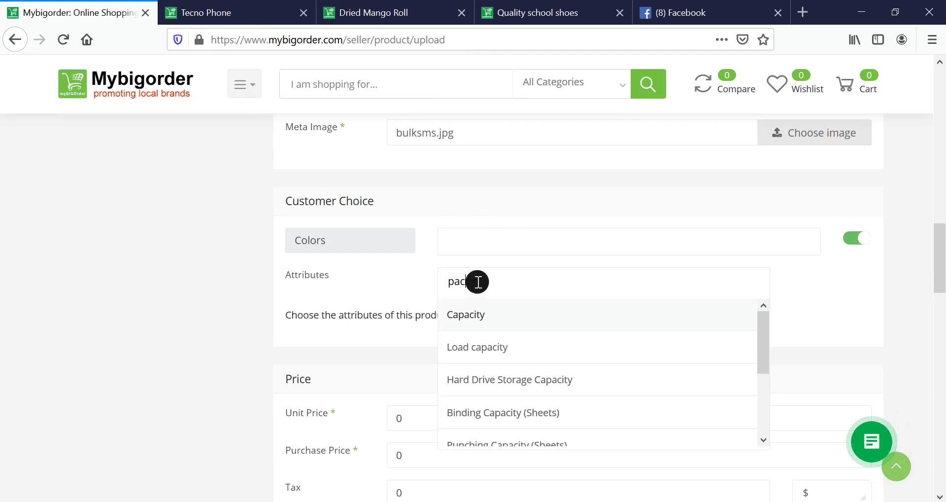
type("ka")
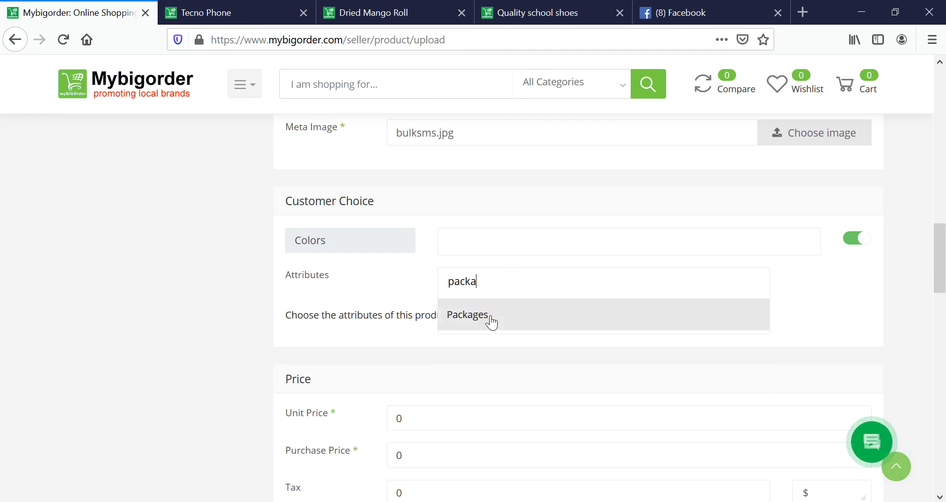
left_click(488, 316)
- Add 1-1000 credits as the first choice value of the Packages attribute
scroll(559, 324, "down", 2)
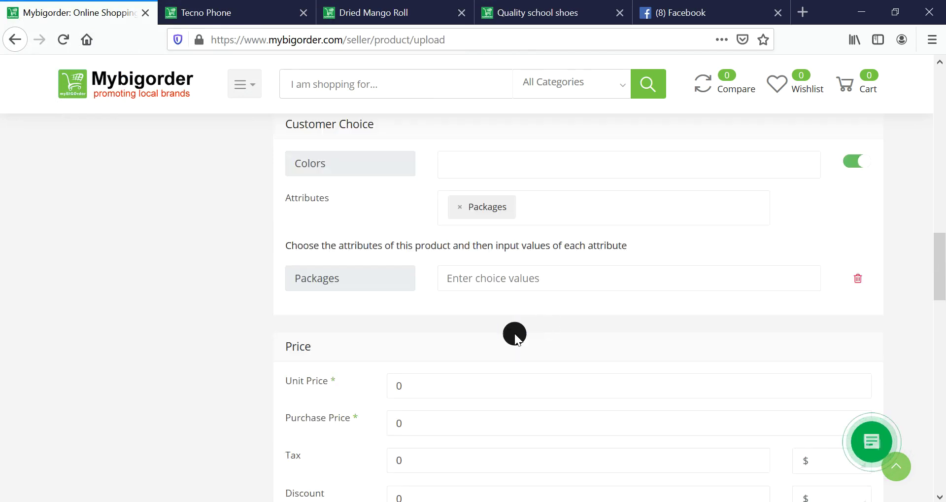
left_click(483, 284)
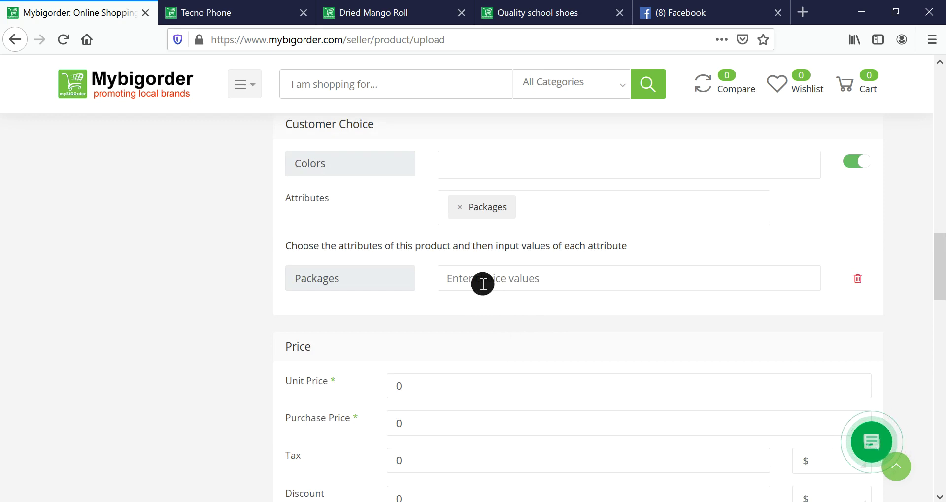
type("1-")
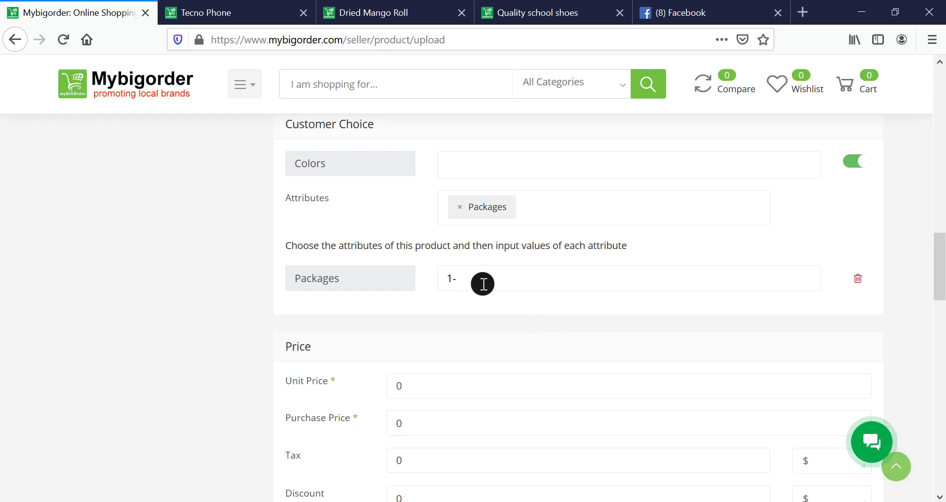
type("100")
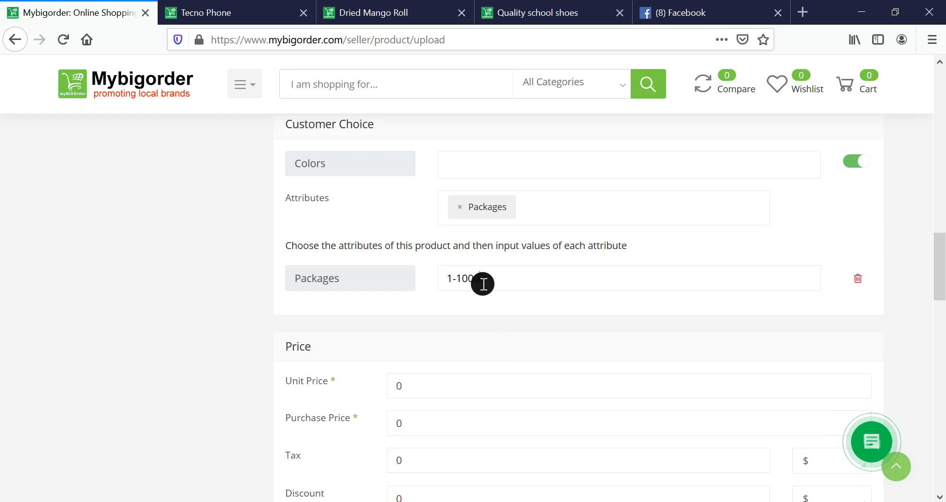
type("0 credits")
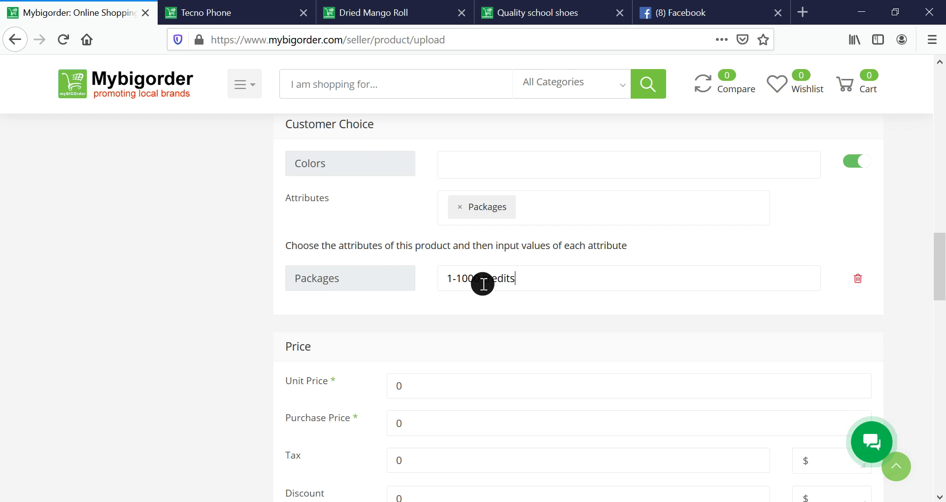
key("Return")
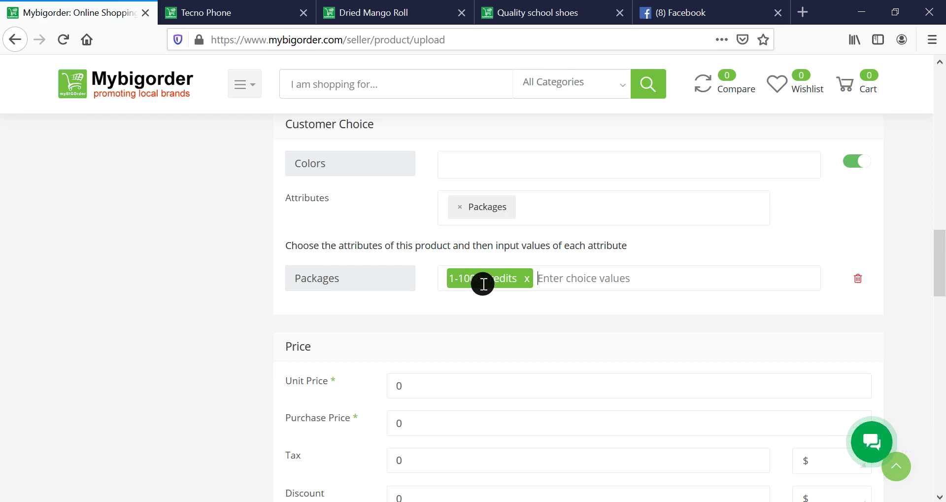
type("1000")
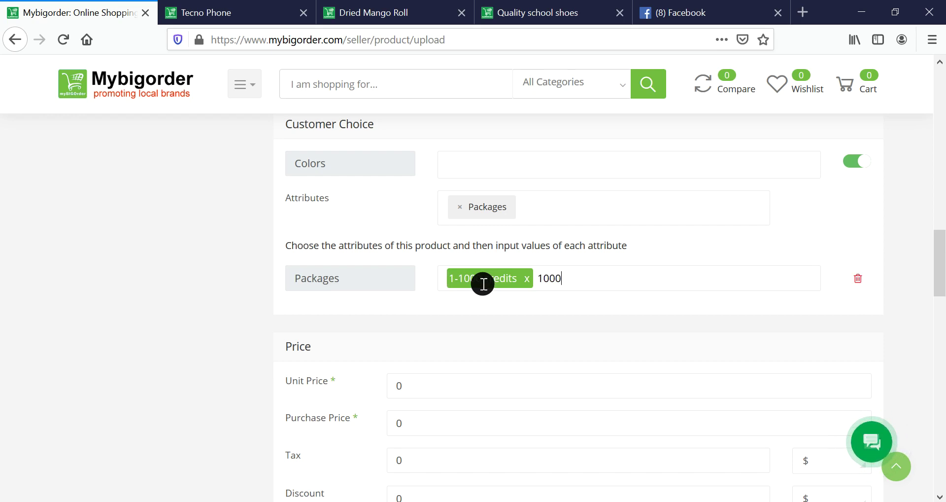
key("BackSpace")
type("1-10")
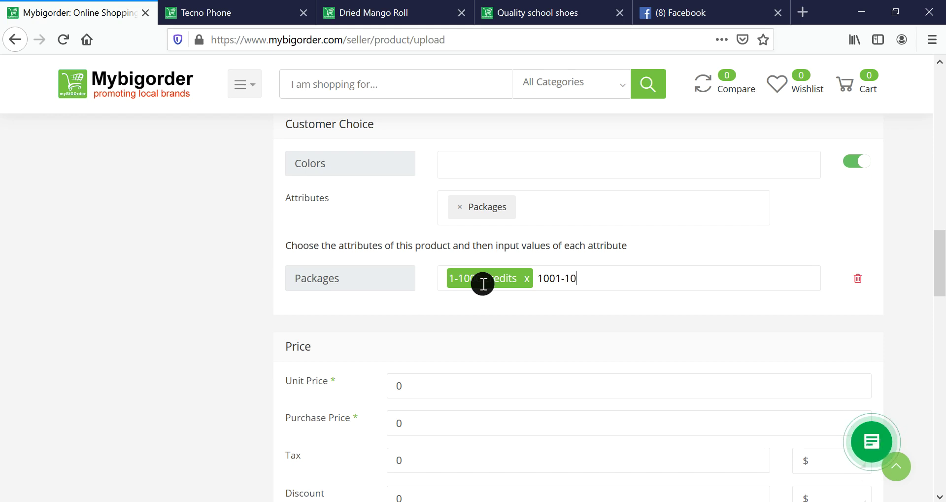
type("000")
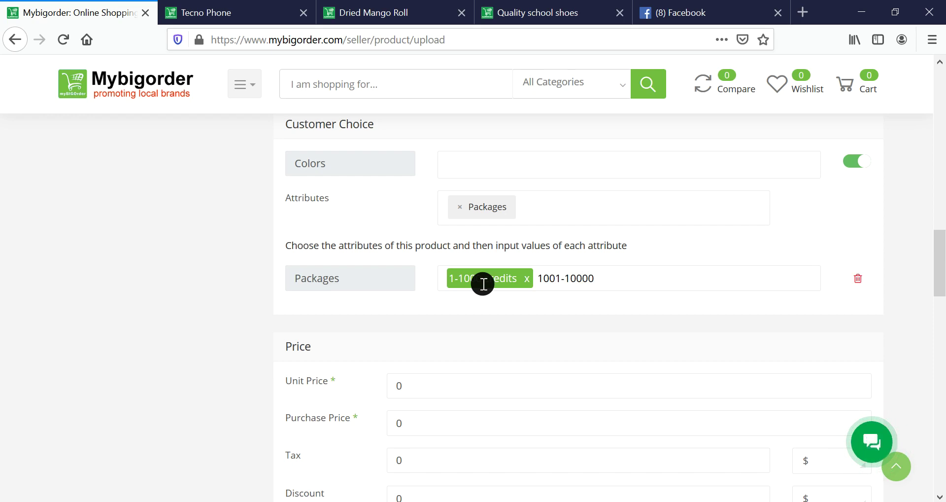
key("Return")
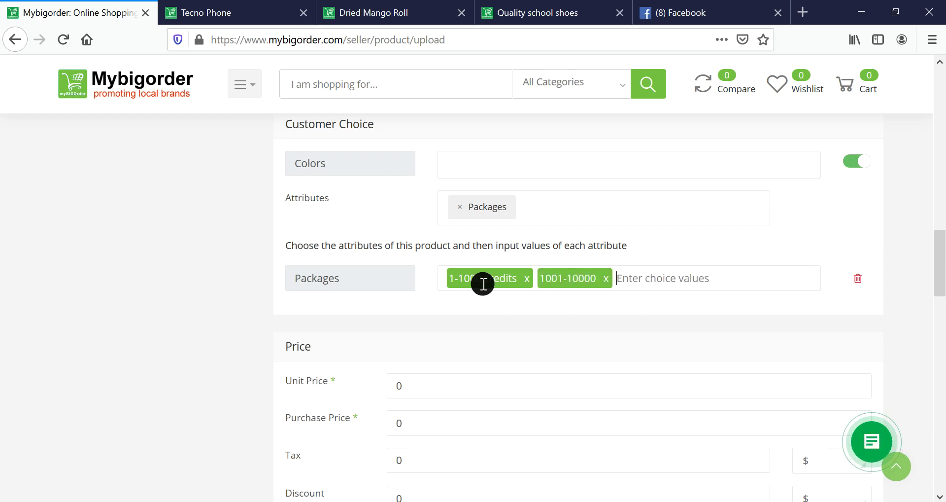
type("10001-")
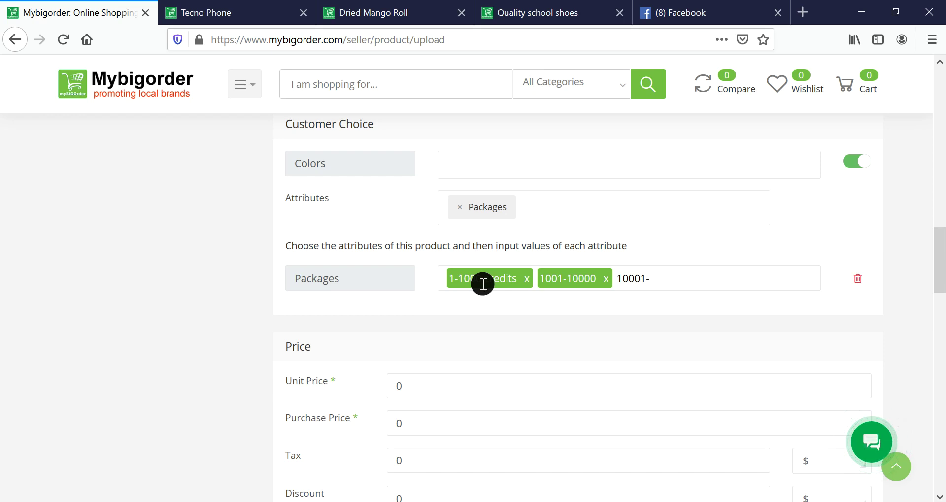
type("50000")
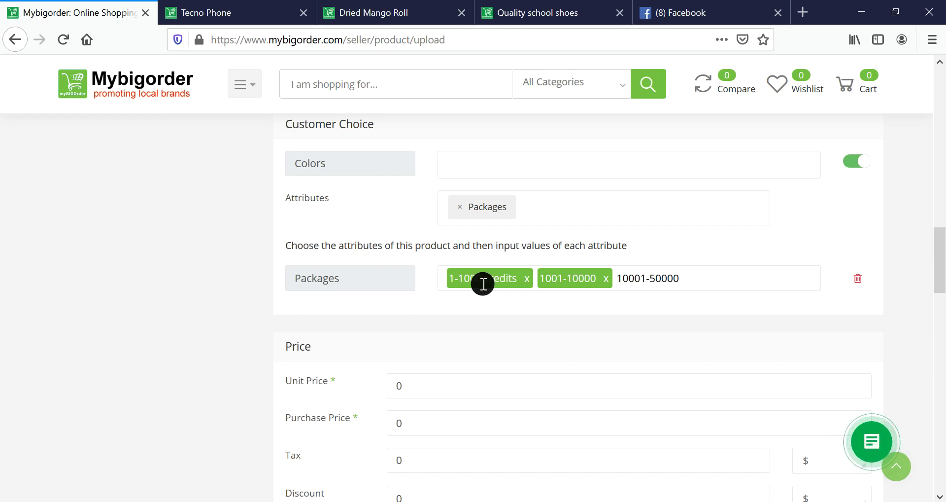
key("Return")
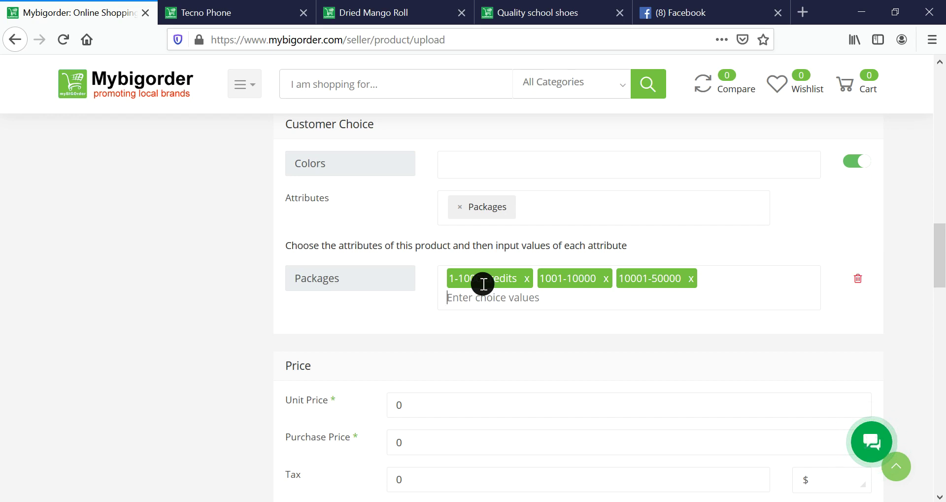
type("50001")
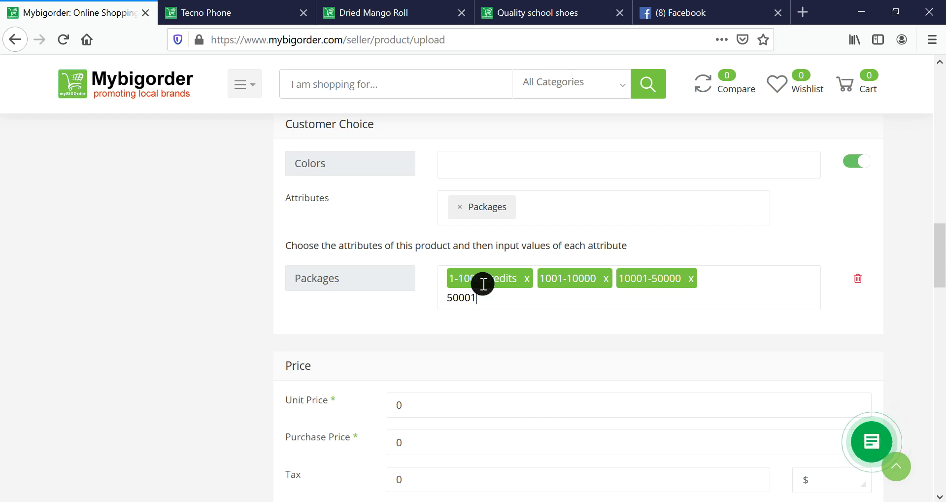
type("-1000")
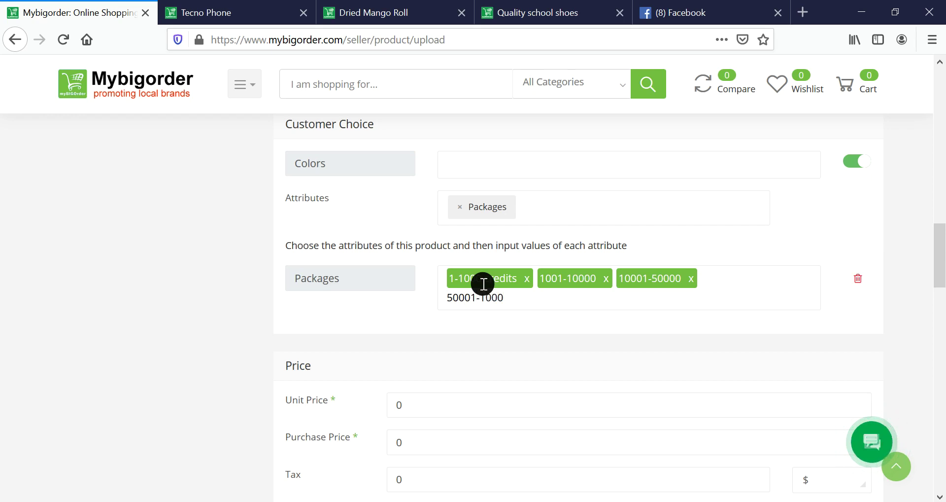
type("0")
key("Return")
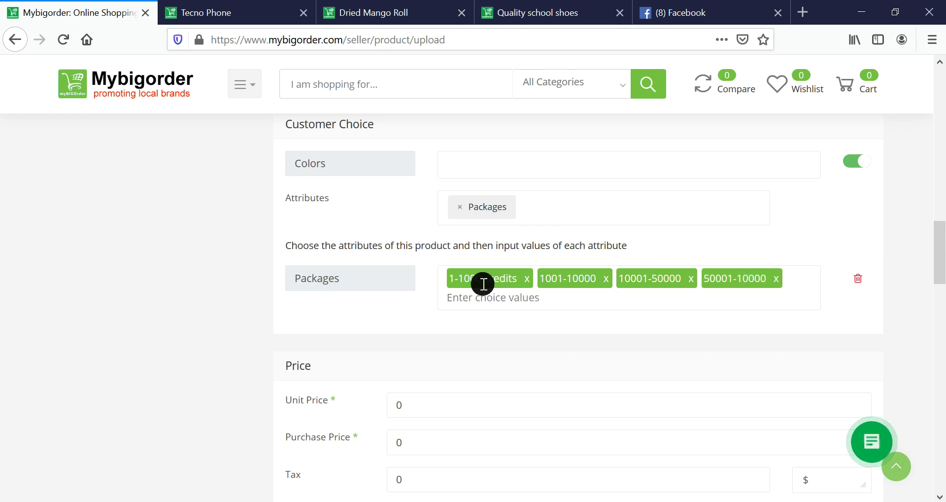
type("Above")
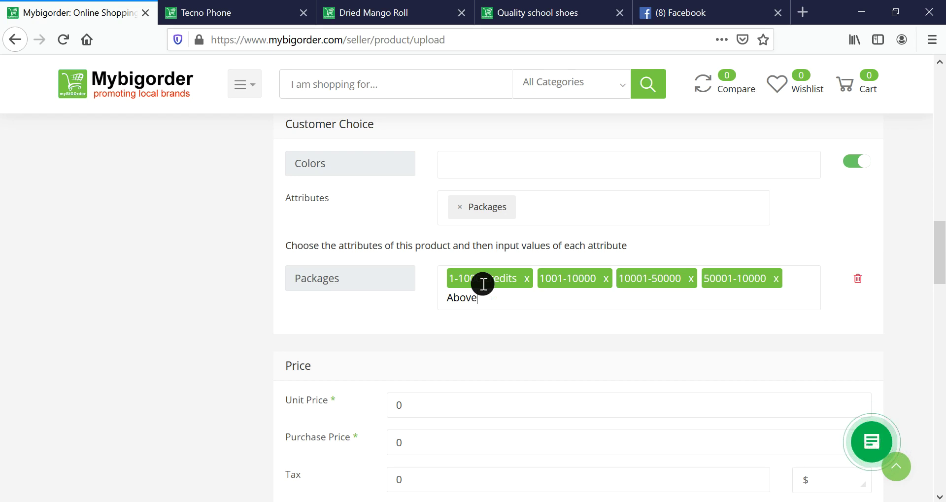
type(" 10000")
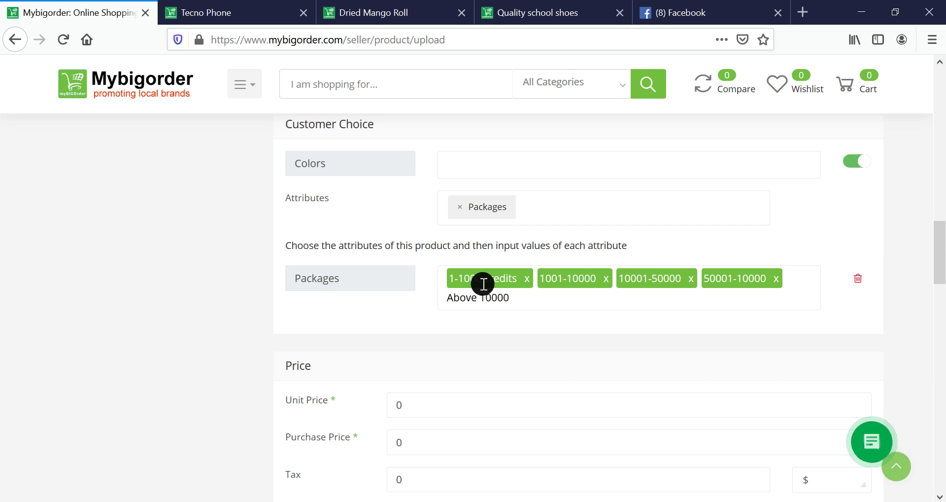
type("0")
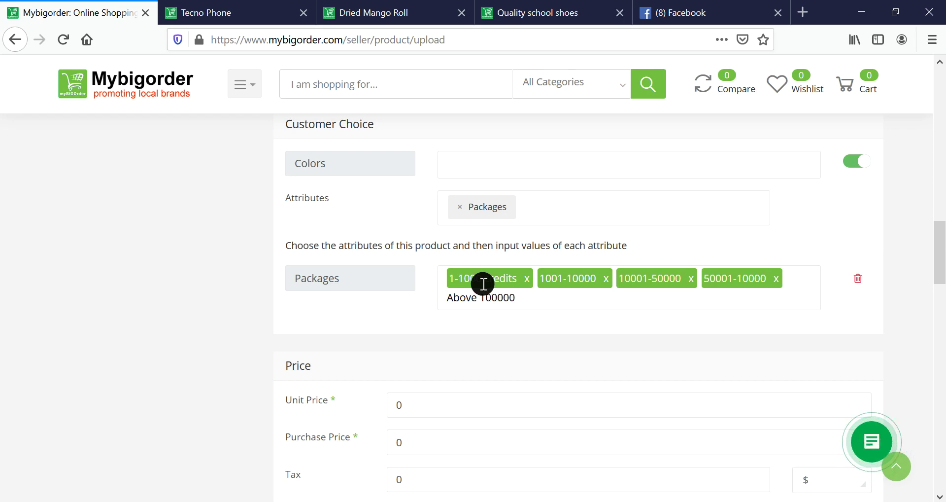
key("Return")
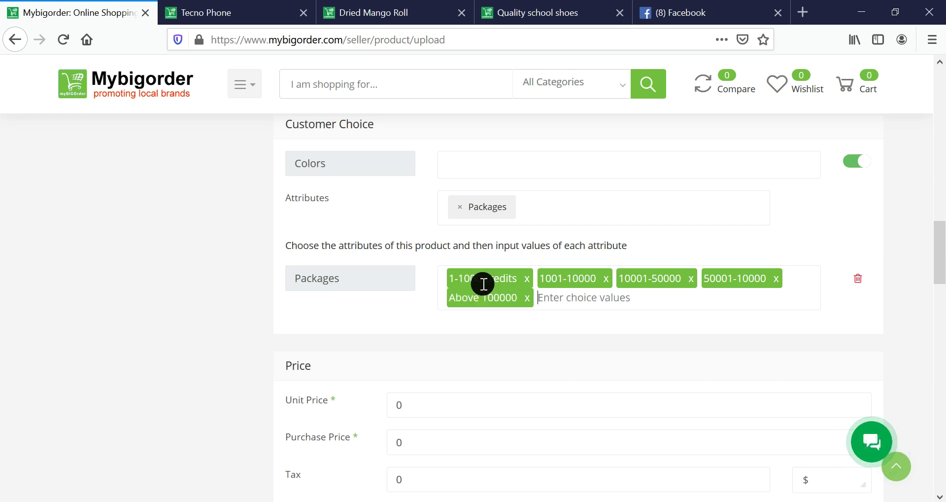
- Set the product's unit price to 8500
left_click(433, 408)
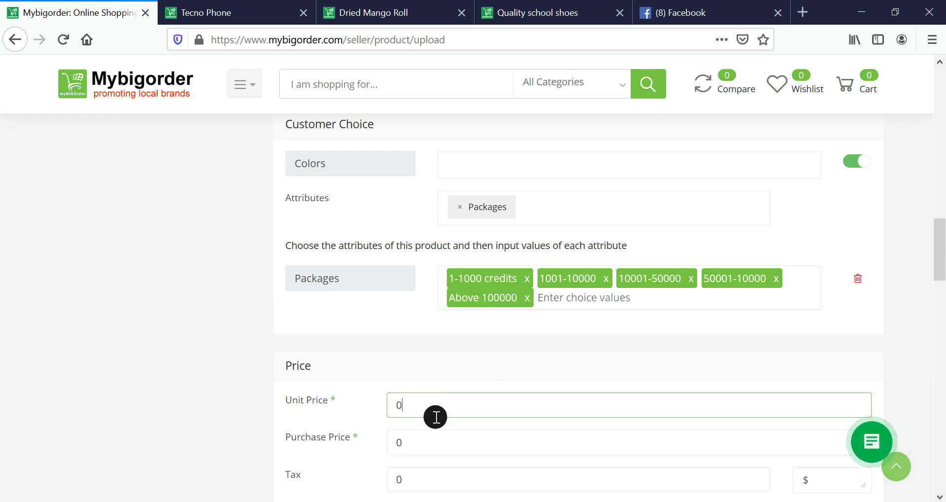
key("BackSpace")
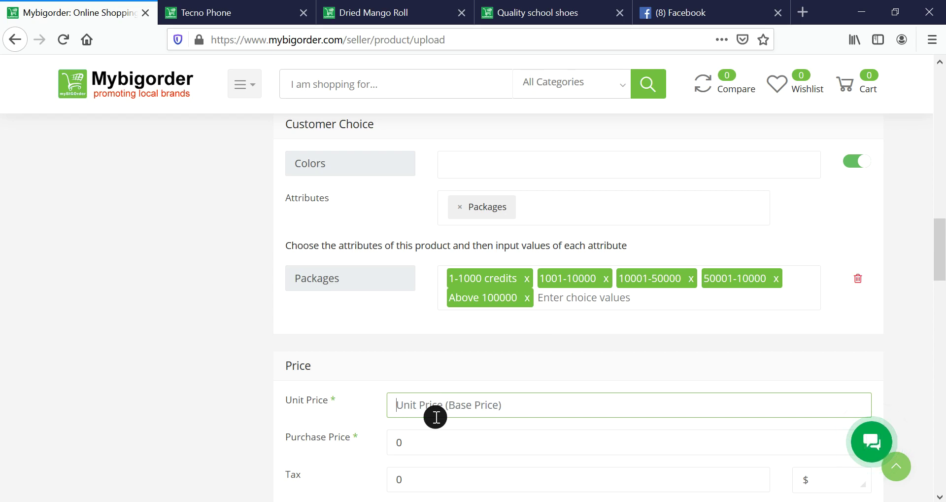
type("7500")
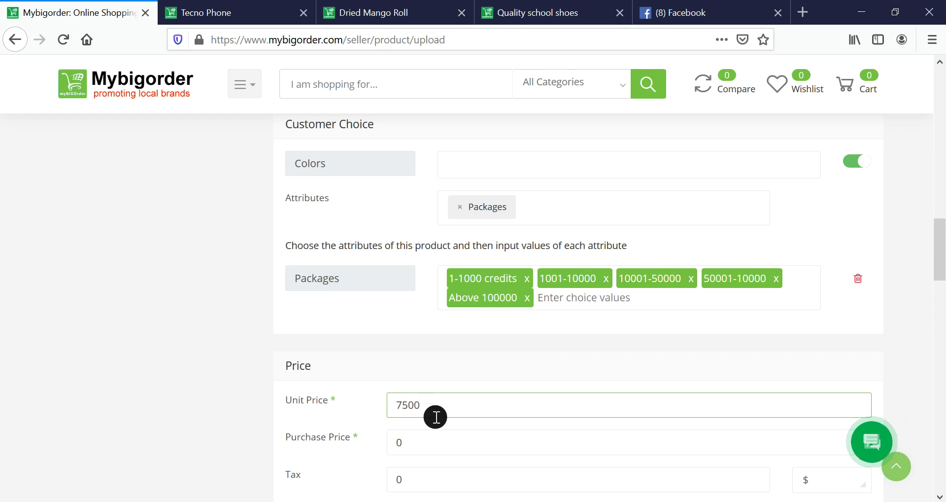
left_click_drag(401, 405, 374, 410)
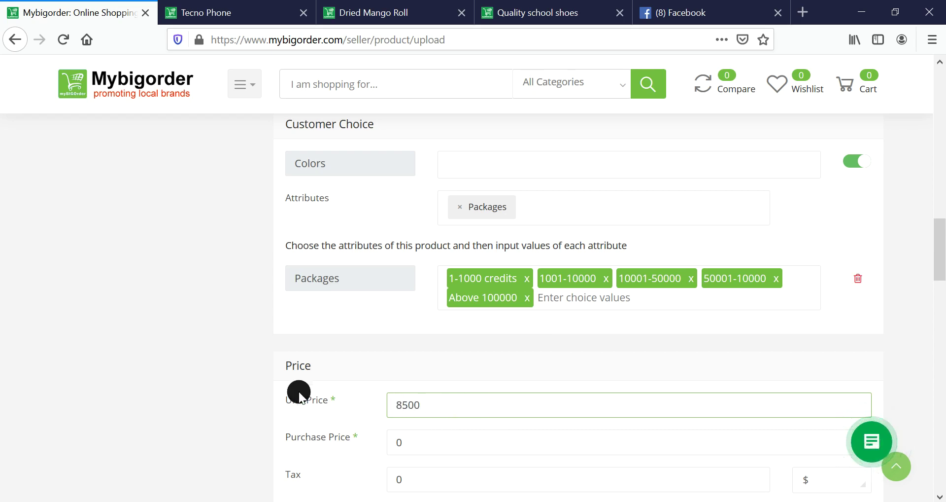
- Set the product's tax to 14 percent
scroll(161, 357, "down", 3)
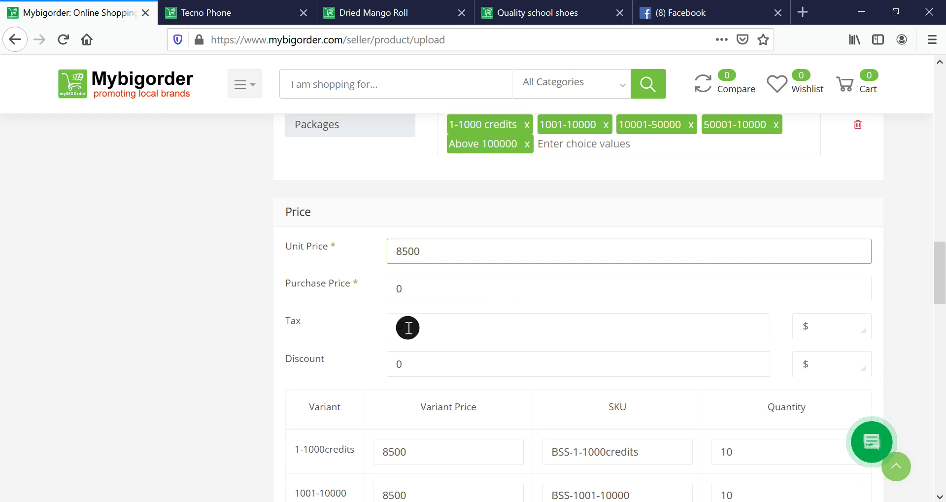
left_click(818, 326)
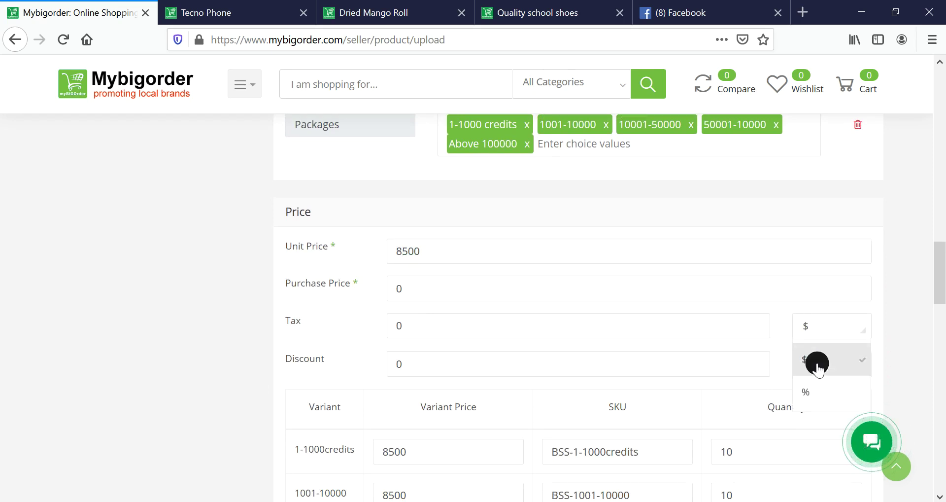
left_click(814, 393)
left_click_drag(473, 327, 258, 327)
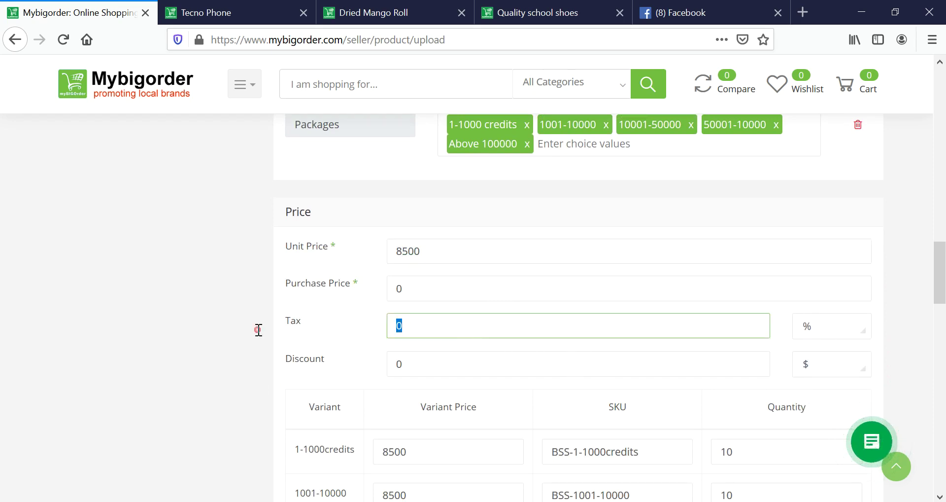
type("14")
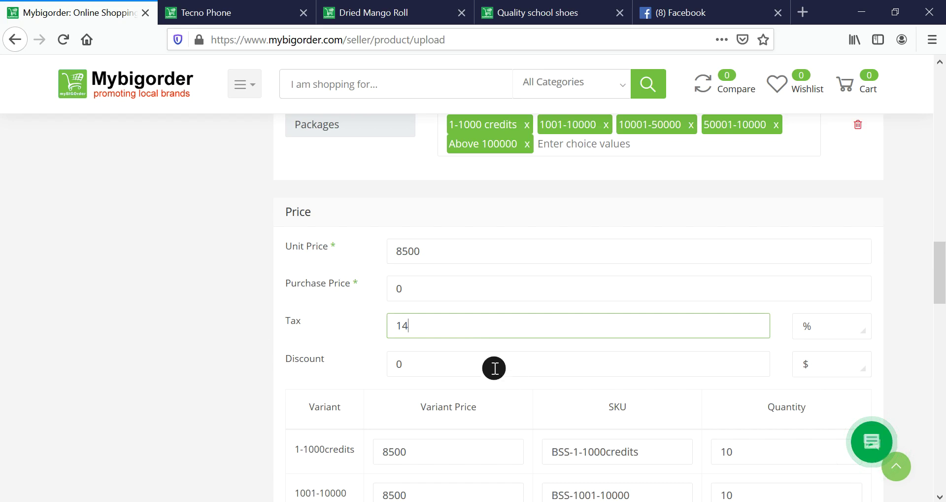
- Give the product a discount of 5 percent
left_click(844, 364)
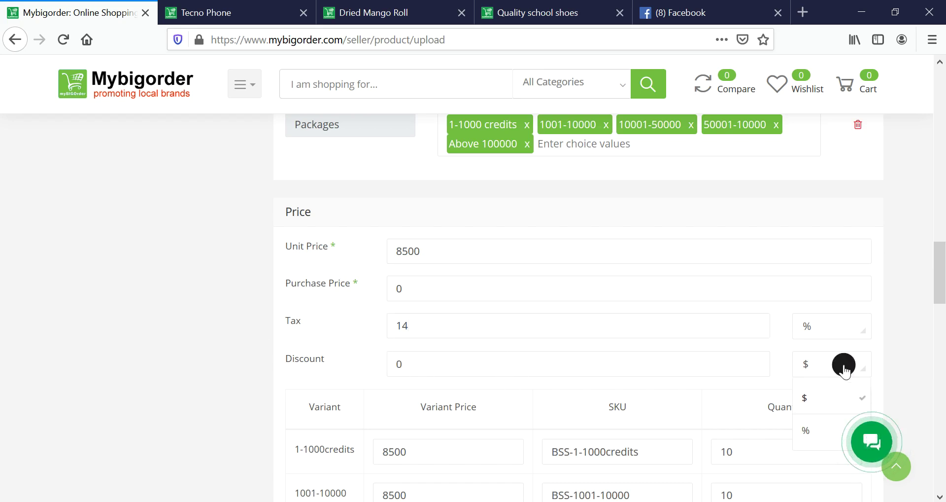
left_click(815, 432)
left_click_drag(435, 363, 254, 362)
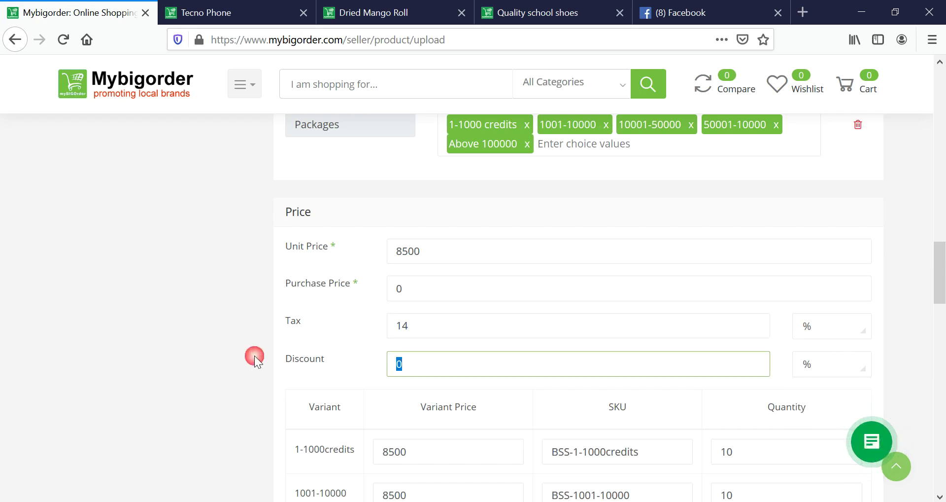
type("5")
scroll(309, 305, "down", 5)
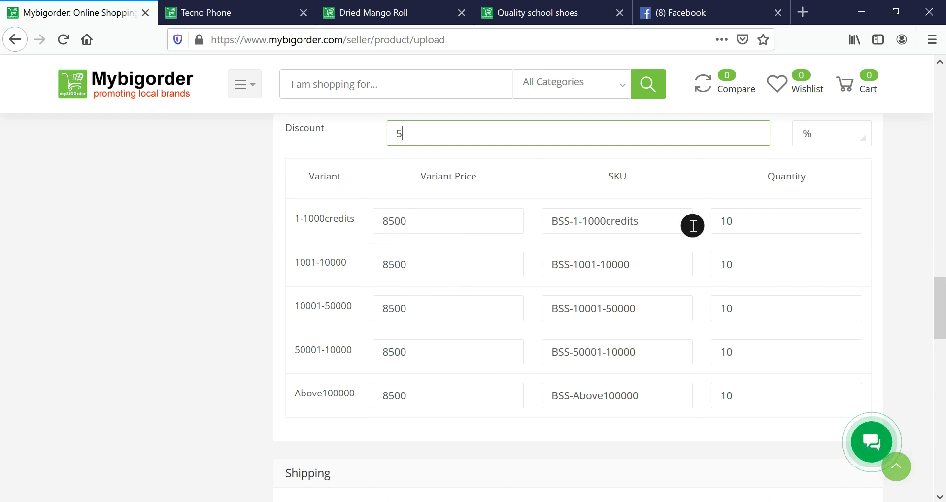
left_click_drag(388, 221, 313, 237)
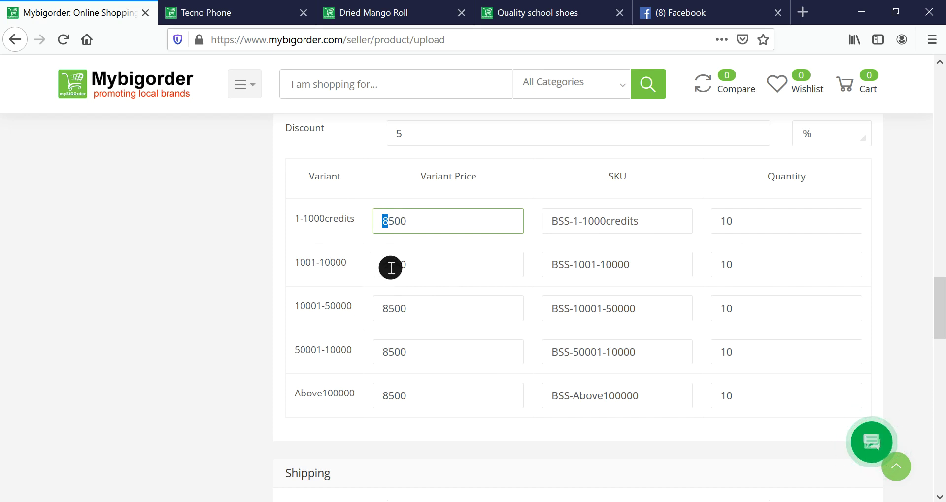
left_click_drag(390, 265, 305, 274)
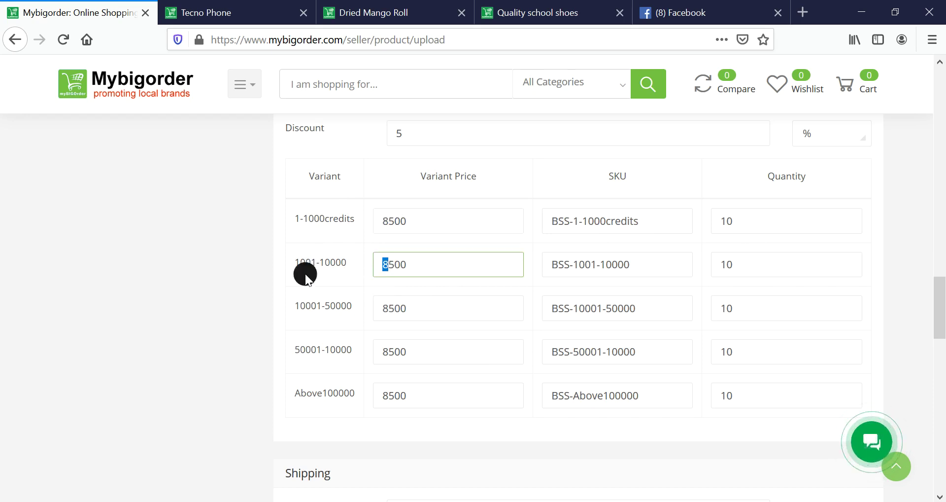
type("5")
left_click_drag(391, 308, 319, 313)
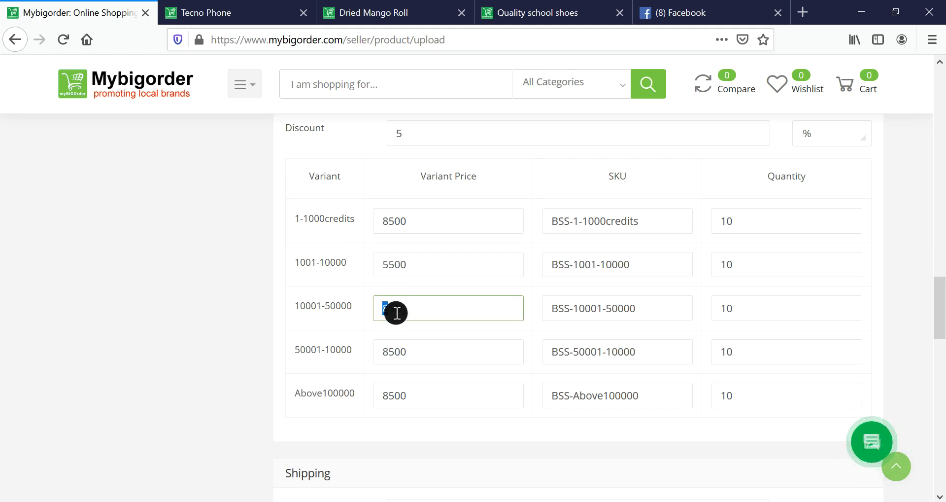
type("4")
left_click(389, 264)
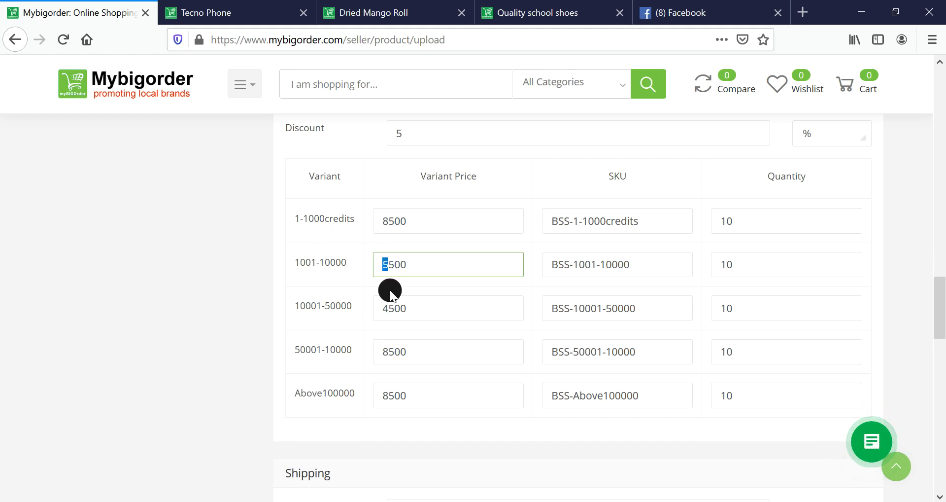
type("7")
left_click_drag(390, 308, 310, 308)
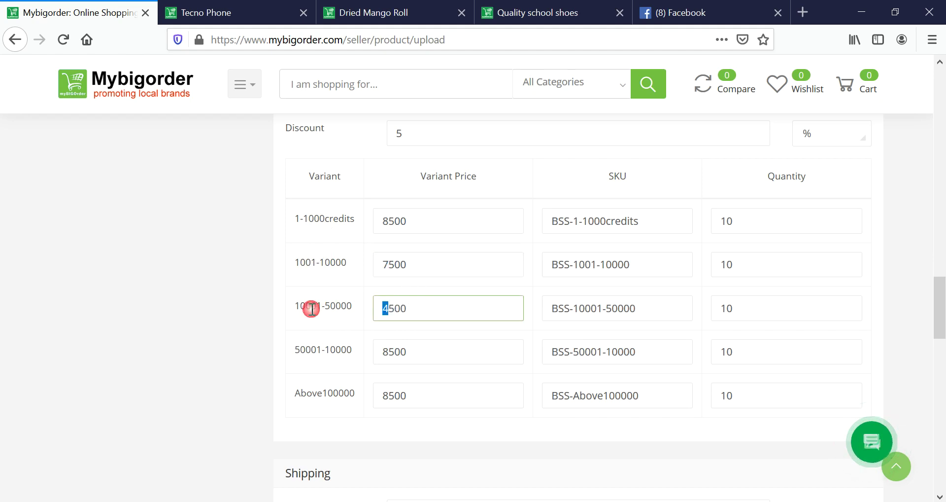
type("6")
left_click_drag(391, 352, 350, 351)
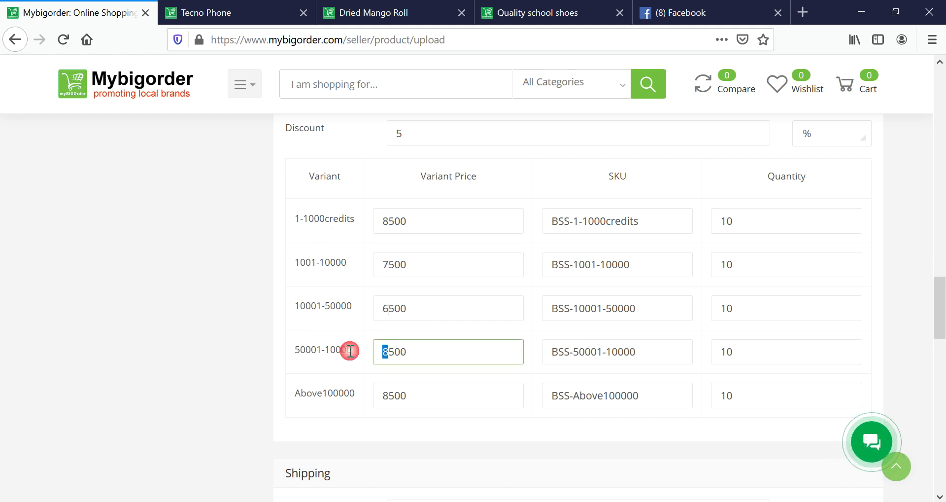
type("5")
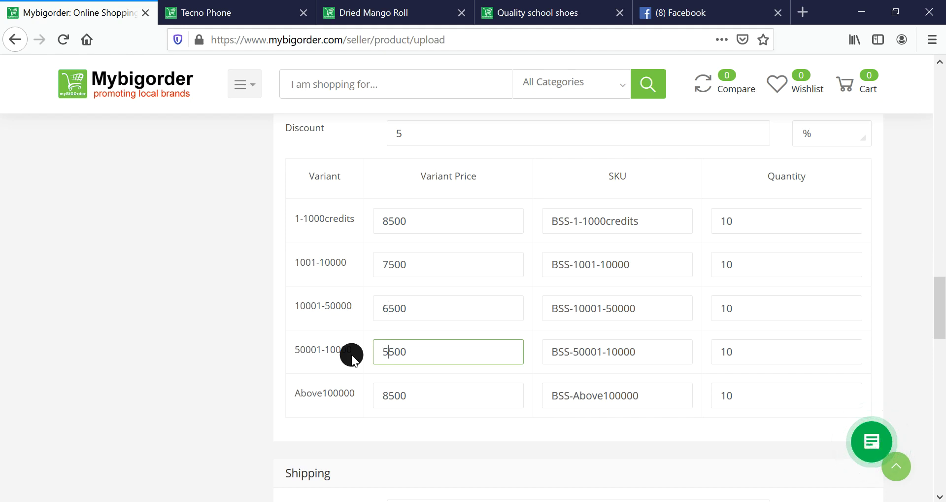
left_click_drag(391, 395, 337, 395)
key("BackSpace")
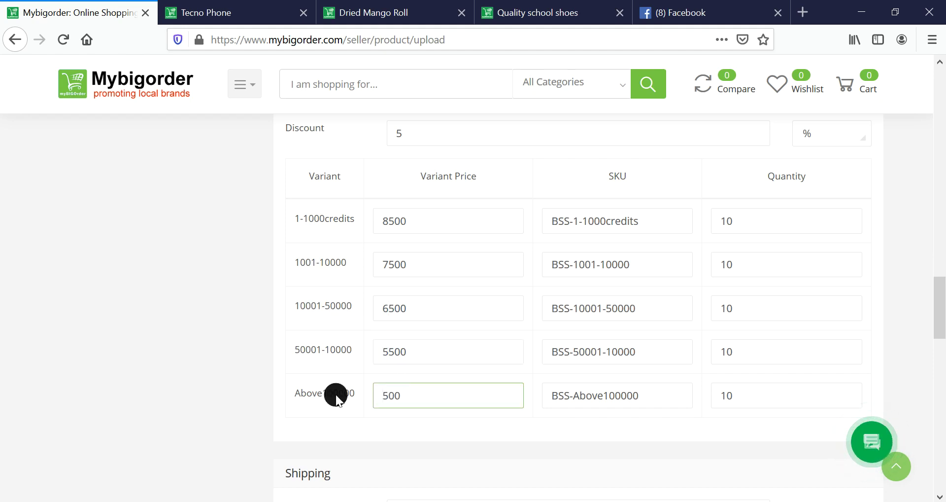
type("0")
- Try flat-rate shipping for the product, and switch back to free shipping
scroll(513, 319, "down", 5)
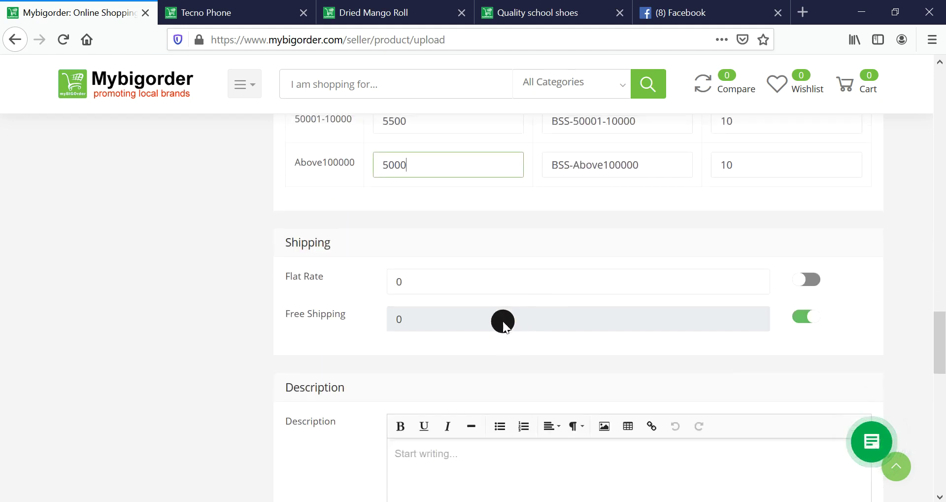
left_click(812, 283)
left_click(407, 280)
left_click_drag(408, 281, 376, 278)
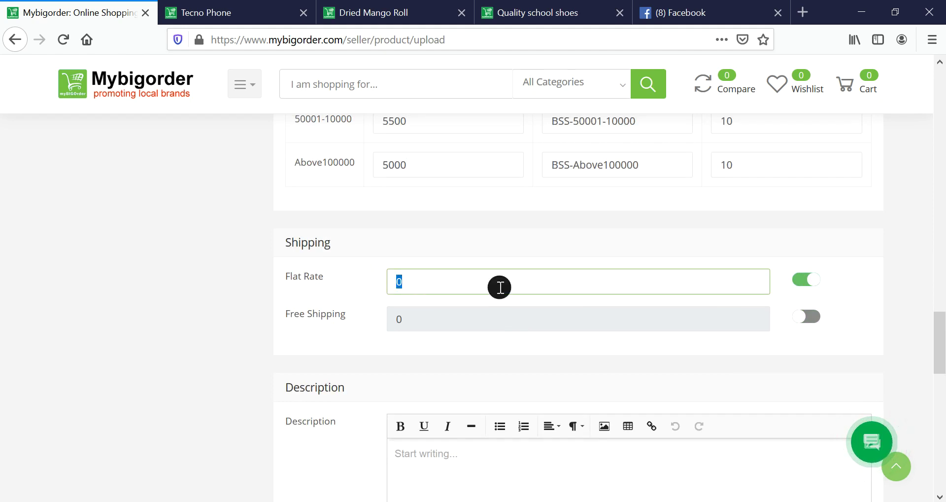
left_click(811, 316)
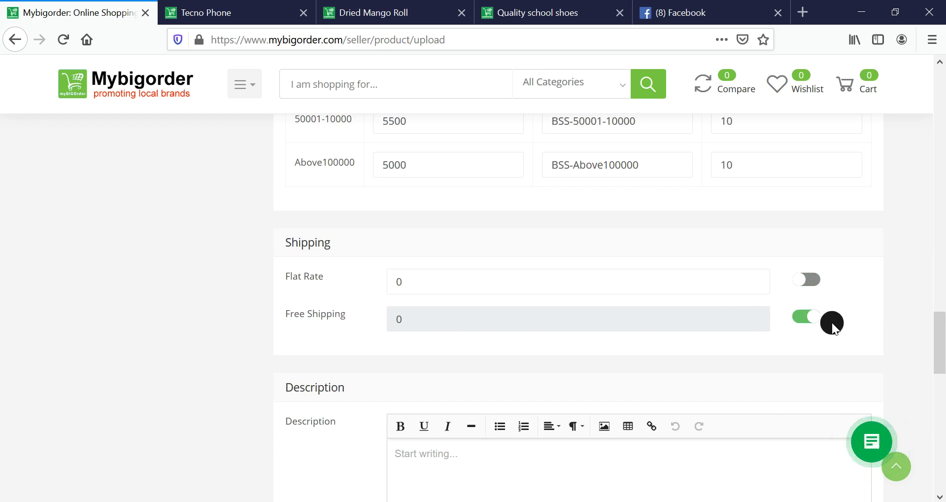
- Fill the description by pasting "Bulk SMS Services" eight times, and save the product
scroll(383, 328, "down", 3)
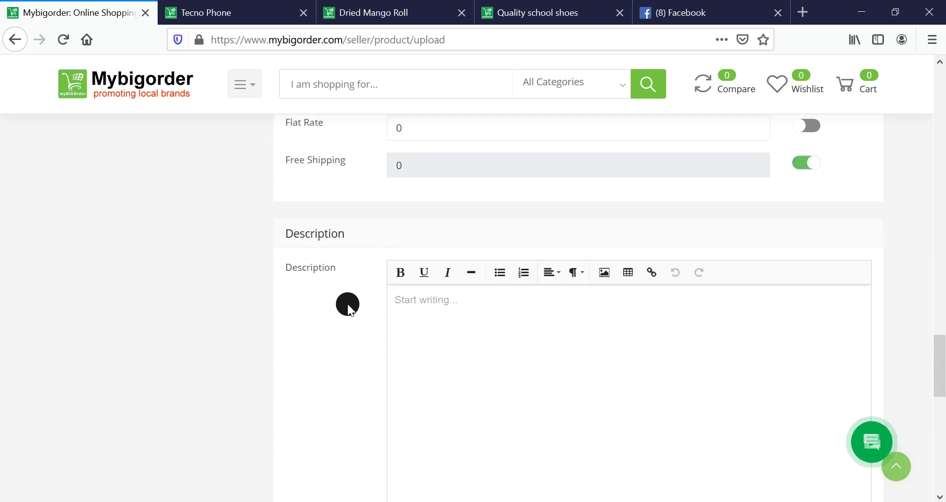
left_click(432, 312)
key("ctrl+v")
key("ctrl+v")
key("ctrl+v")
key("ctrl+v")
key("ctrl+v")
key("ctrl+v")
key("ctrl+v")
key("ctrl+v")
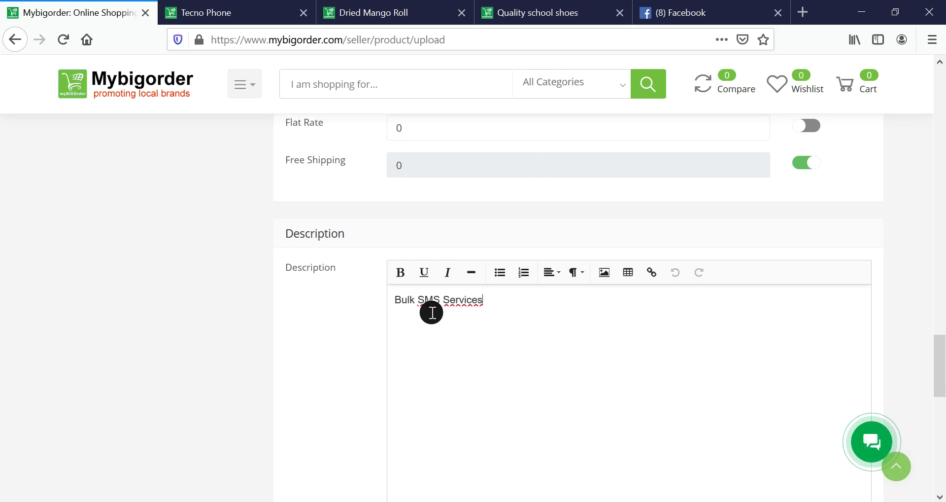
scroll(427, 308, "down", 5)
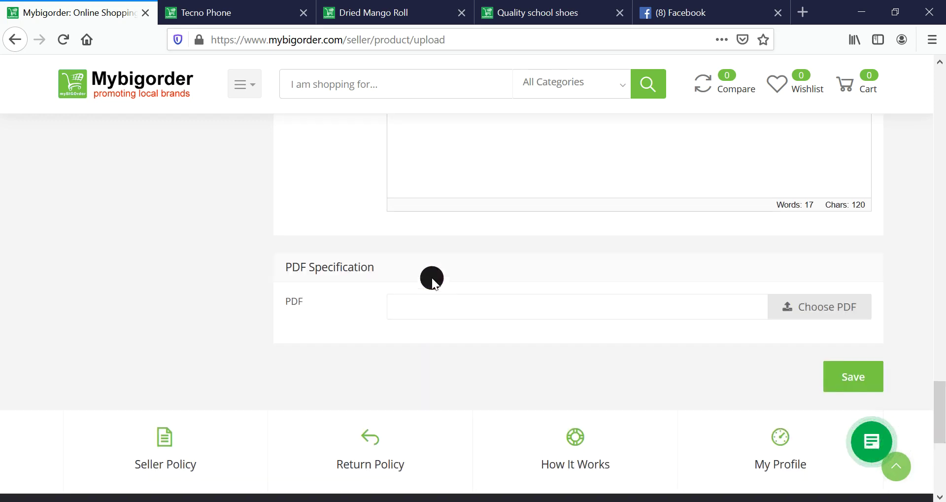
left_click(846, 381)
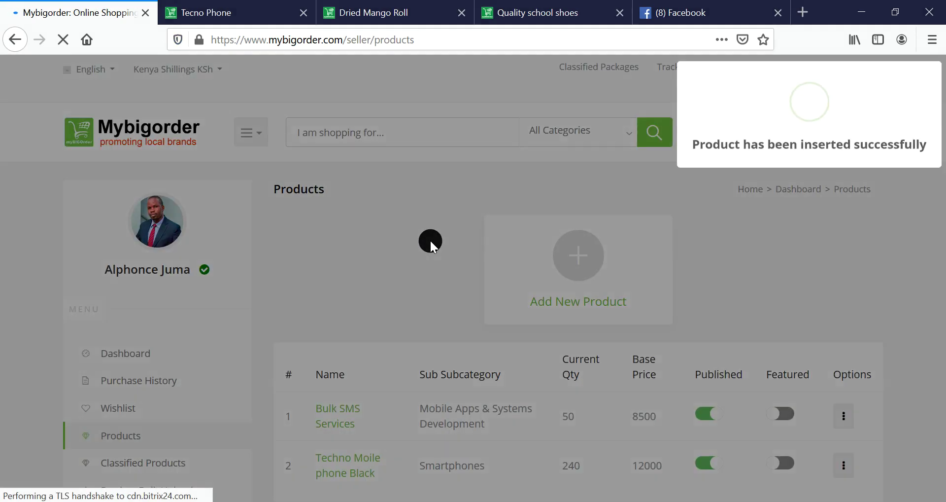
- Return to the Oracom Web Solutions LTD shop page and open the Bulk SMS Services product from the new arrivals
left_click(211, 13)
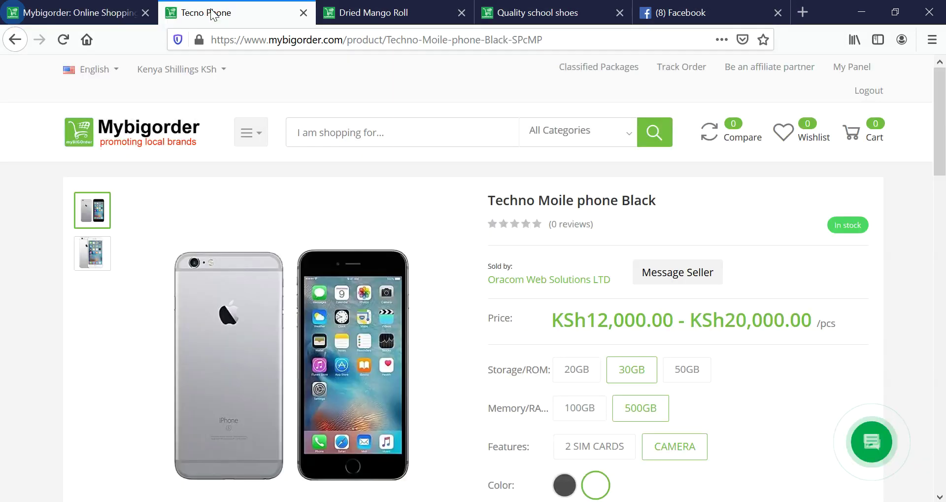
left_click(15, 40)
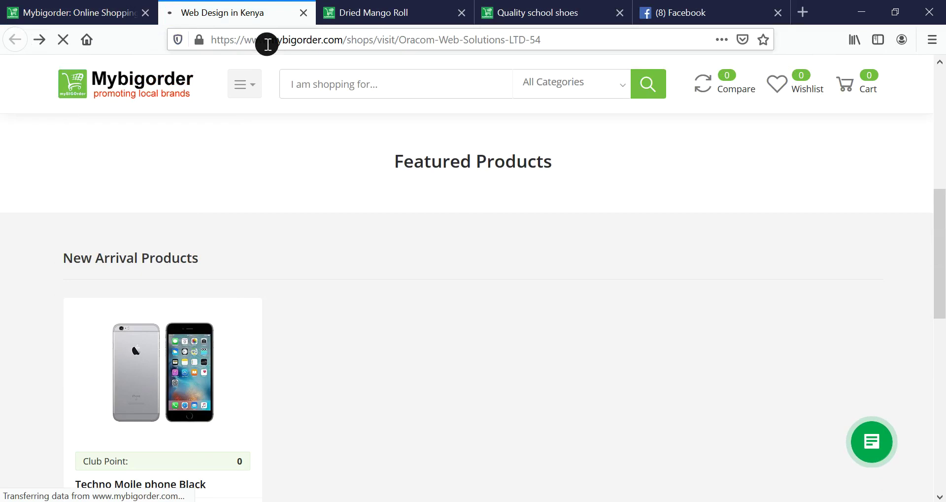
scroll(345, 326, "down", 3)
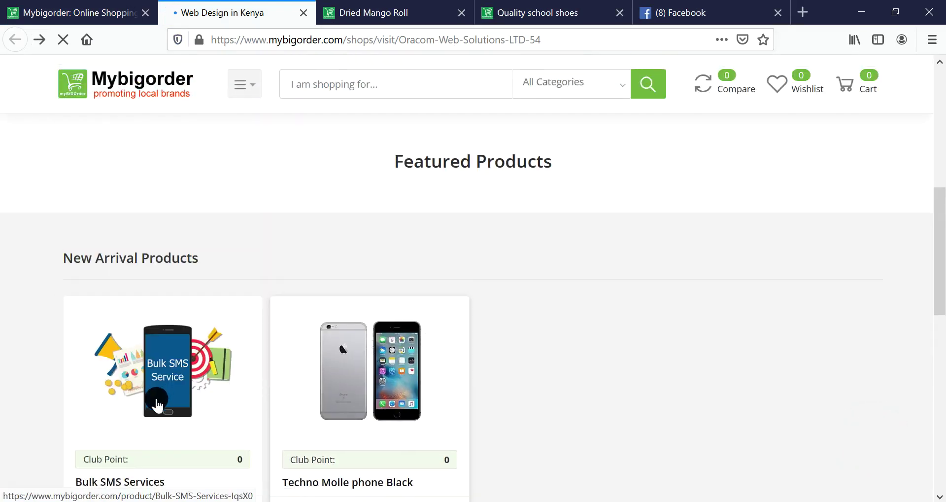
scroll(414, 345, "down", 2)
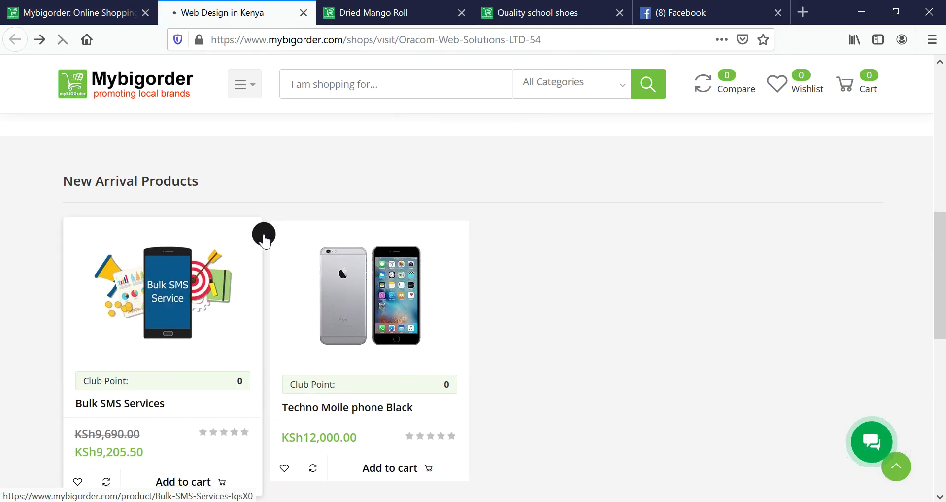
left_click(217, 268)
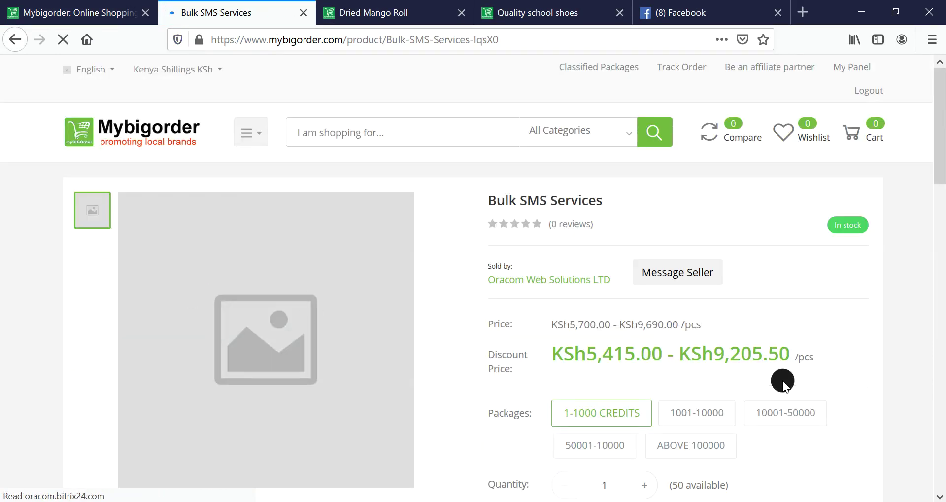
scroll(780, 329, "down", 4)
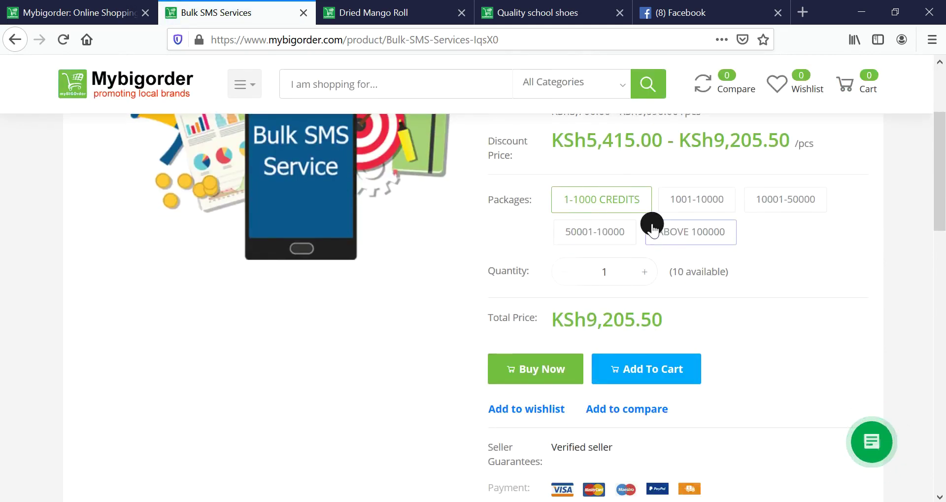
left_click(699, 202)
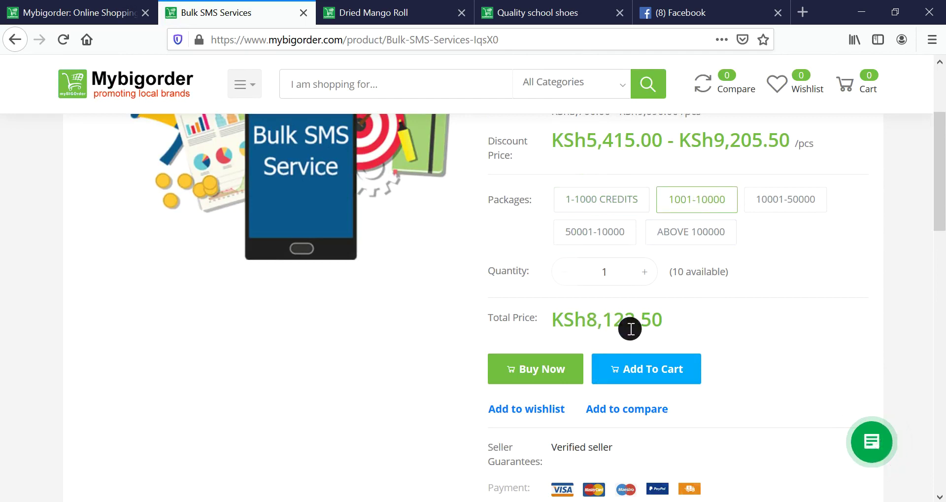
left_click(771, 207)
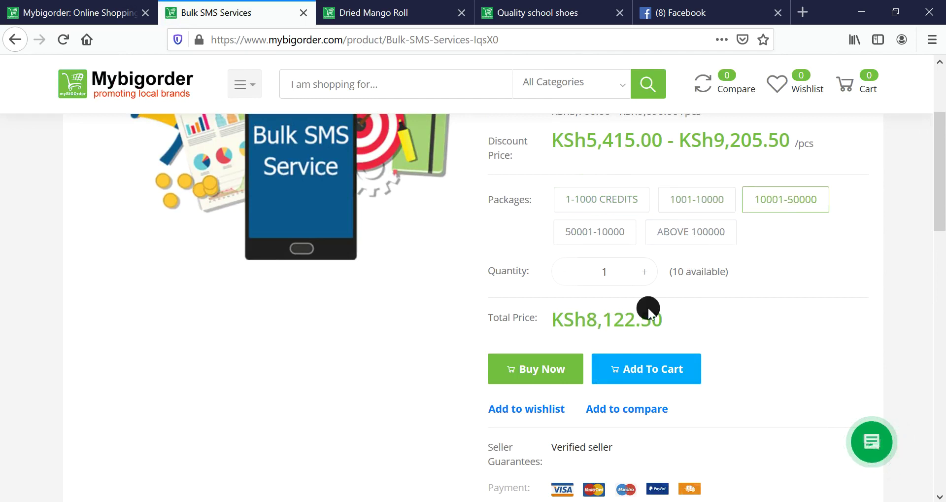
left_click(606, 231)
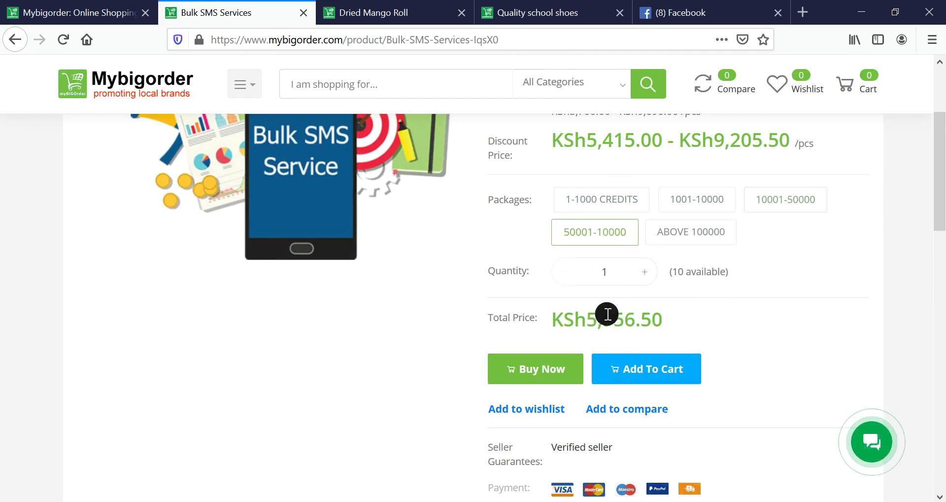
- Compare the total prices of all five packages on the Bulk SMS Services product page, including ABOVE 100000
left_click(669, 232)
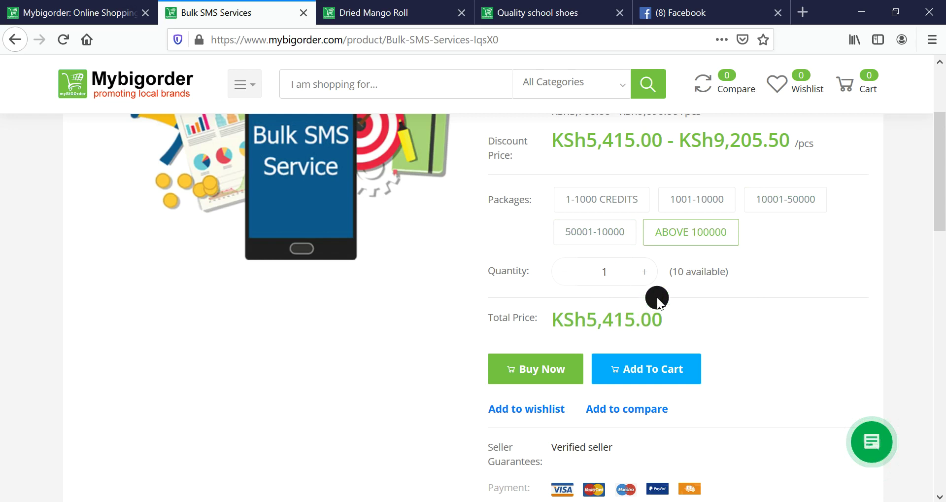
left_click(606, 235)
left_click(602, 200)
left_click(711, 206)
left_click(798, 203)
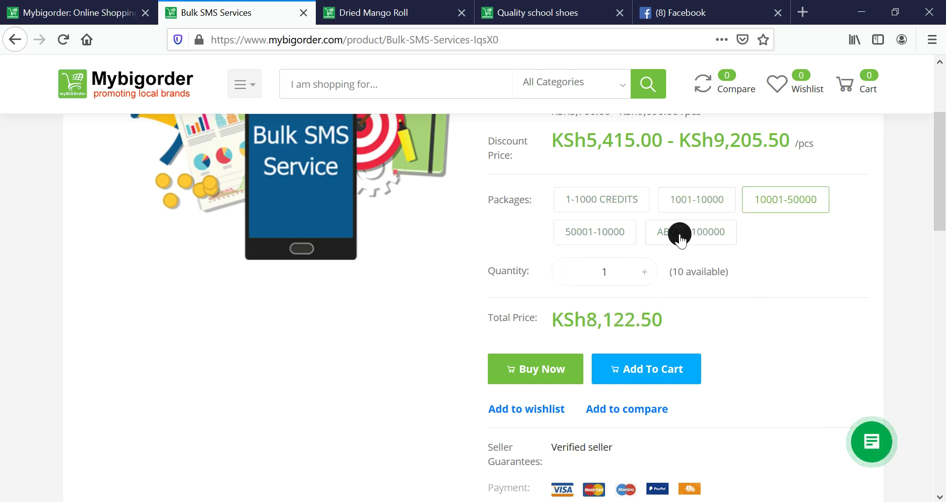
left_click(665, 239)
left_click(575, 232)
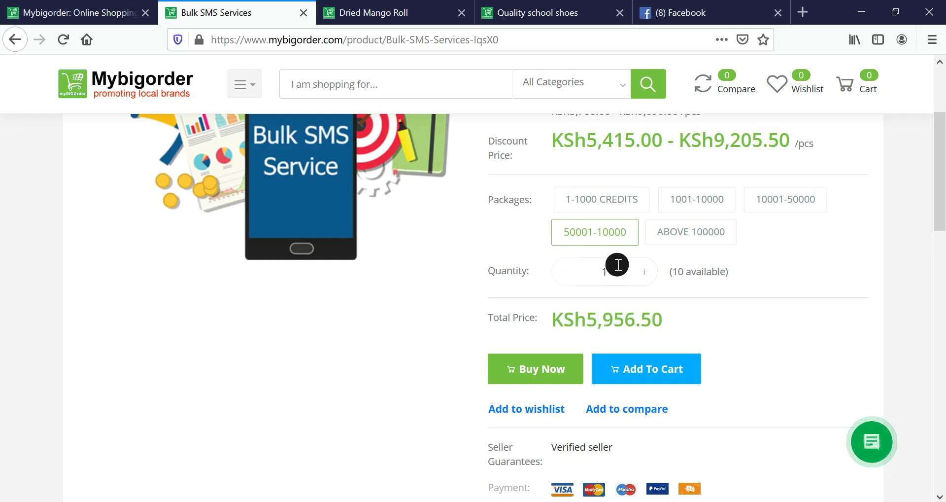
- Check the total price of the 1-1000 CREDITS and 1001-10000 packages against the product's discount price range
scroll(685, 328, "up", 3)
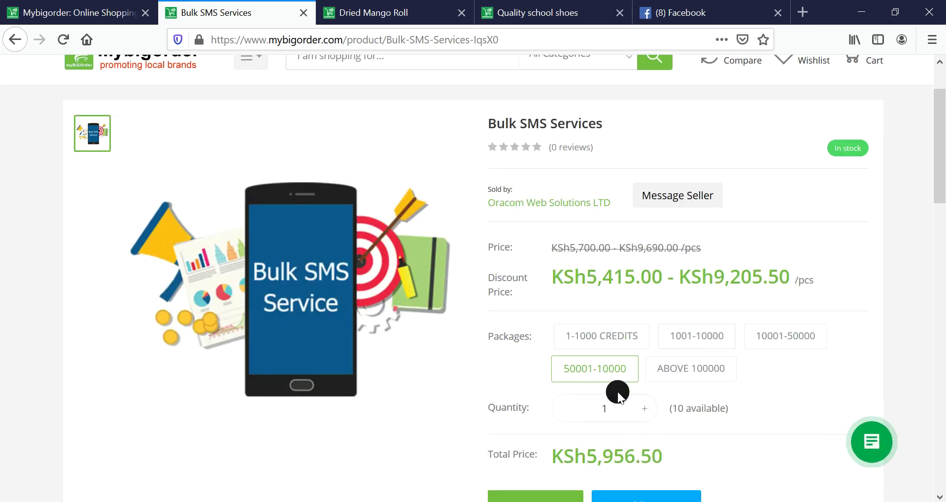
left_click(617, 332)
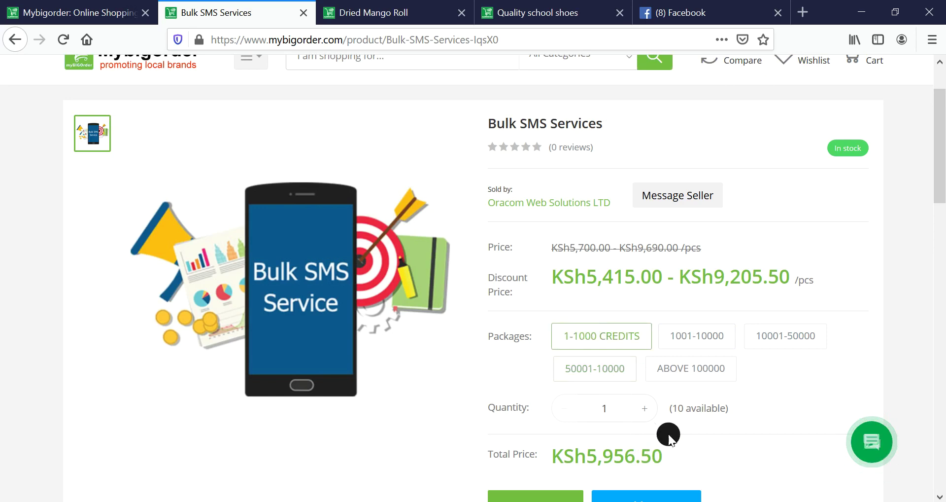
left_click(694, 335)
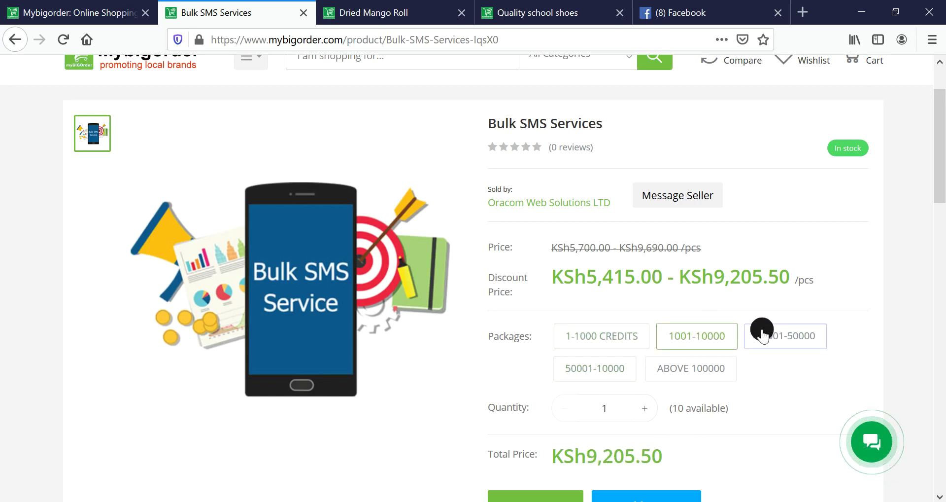
scroll(710, 320, "down", 4)
scroll(705, 315, "up", 3)
scroll(706, 315, "up", 1)
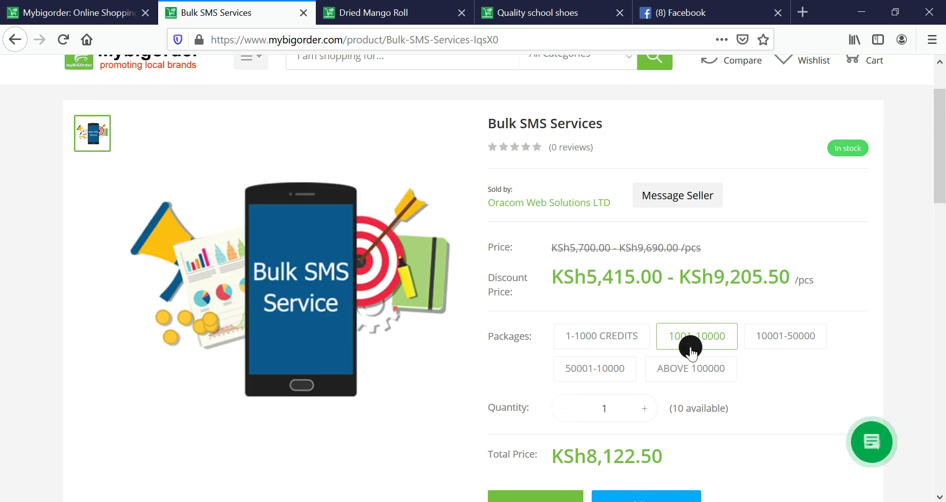
scroll(606, 328, "up", 1)
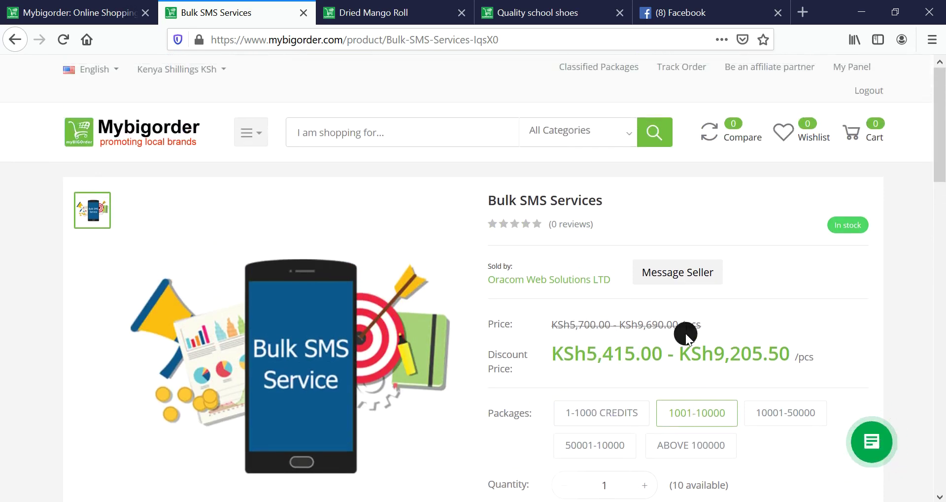
- Return to the seller account, open the classified packages, and take the Free package with two product uploads
left_click(74, 14)
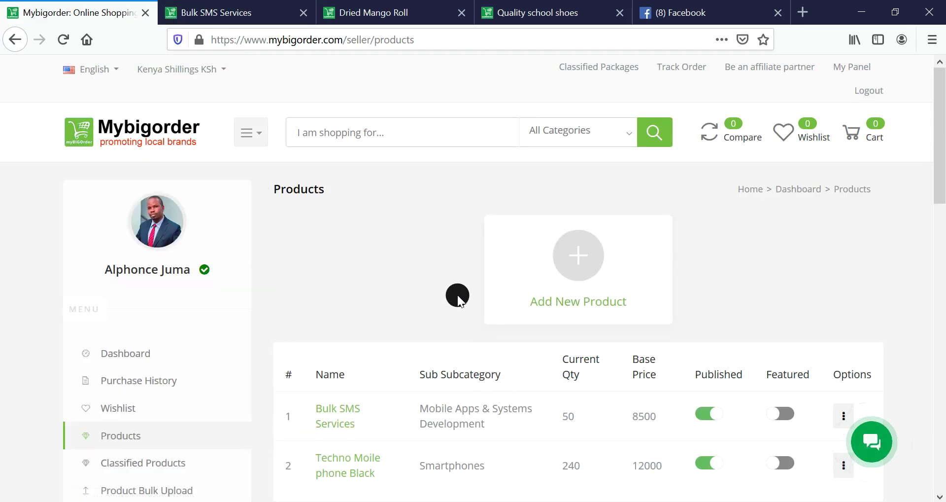
left_click(579, 66)
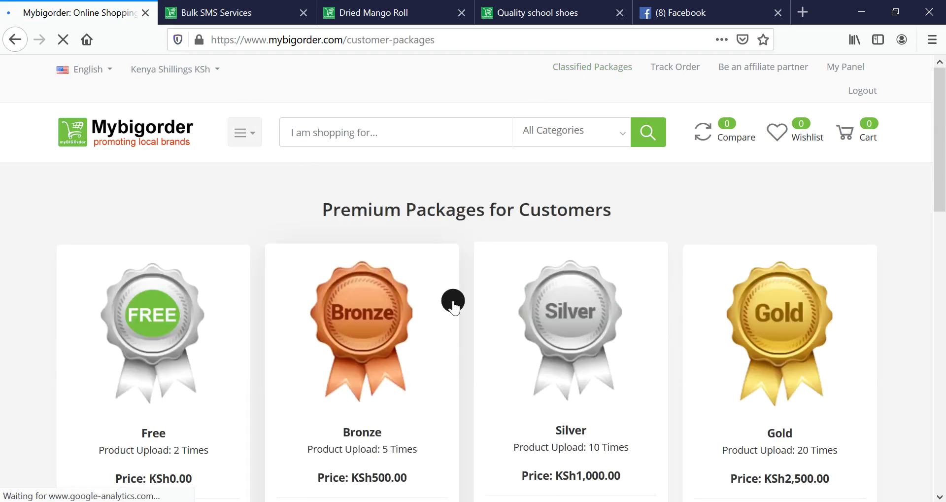
scroll(221, 296, "down", 1)
scroll(217, 295, "down", 2)
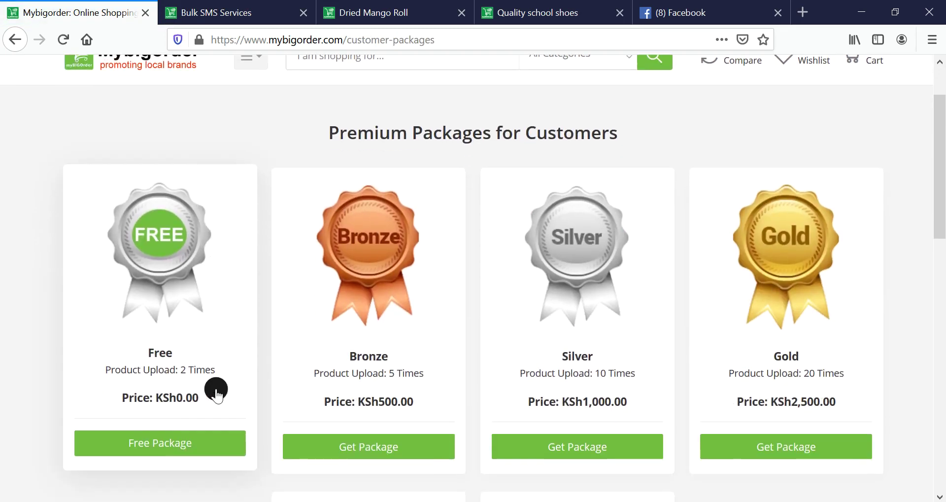
left_click(143, 446)
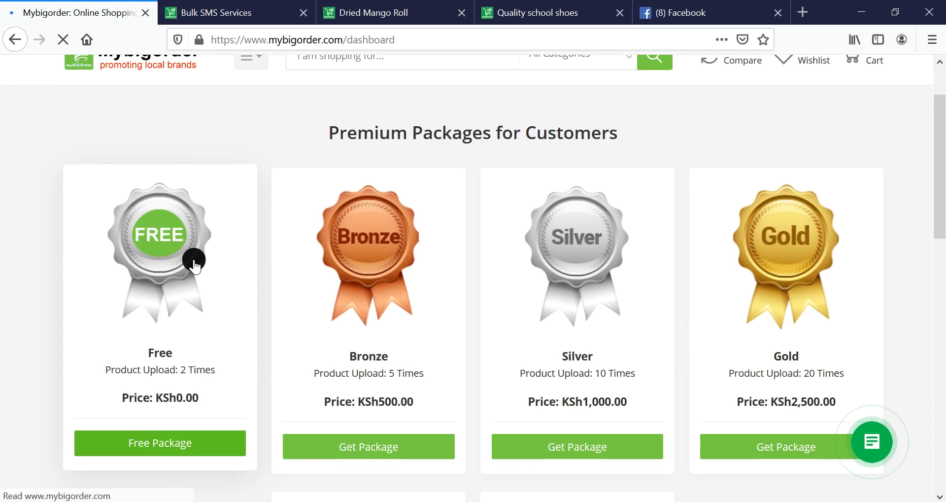
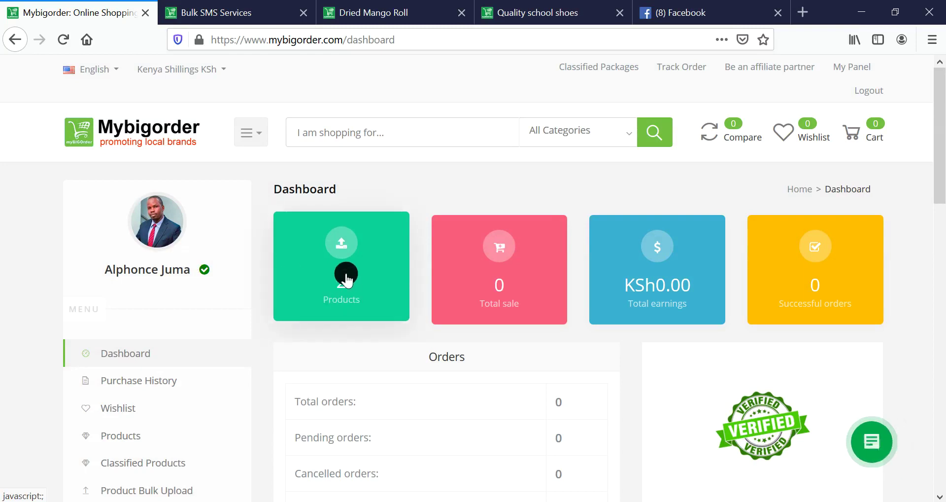
- Open the seller's classified products and start adding a new product
scroll(313, 359, "down", 5)
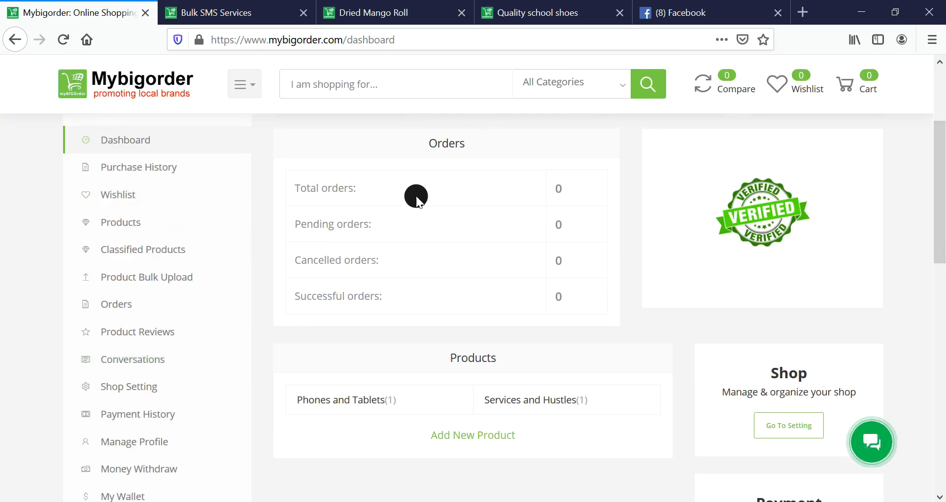
left_click(165, 250)
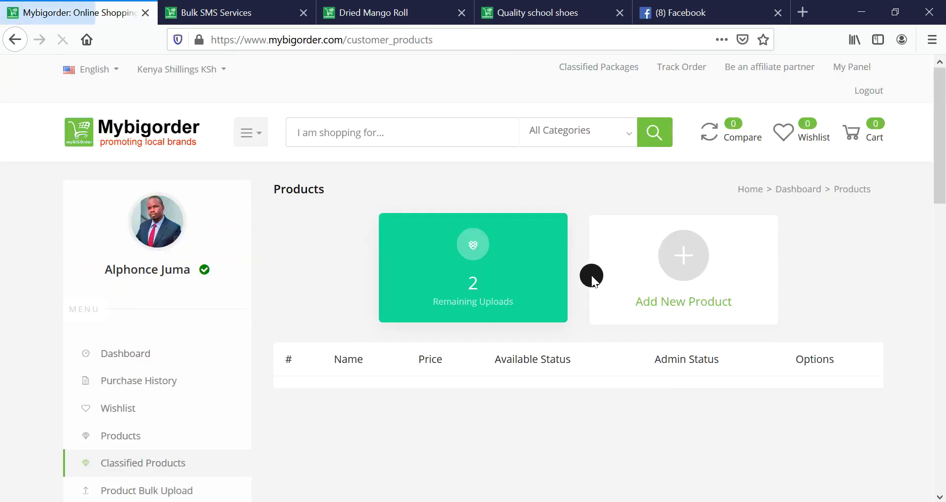
left_click(675, 274)
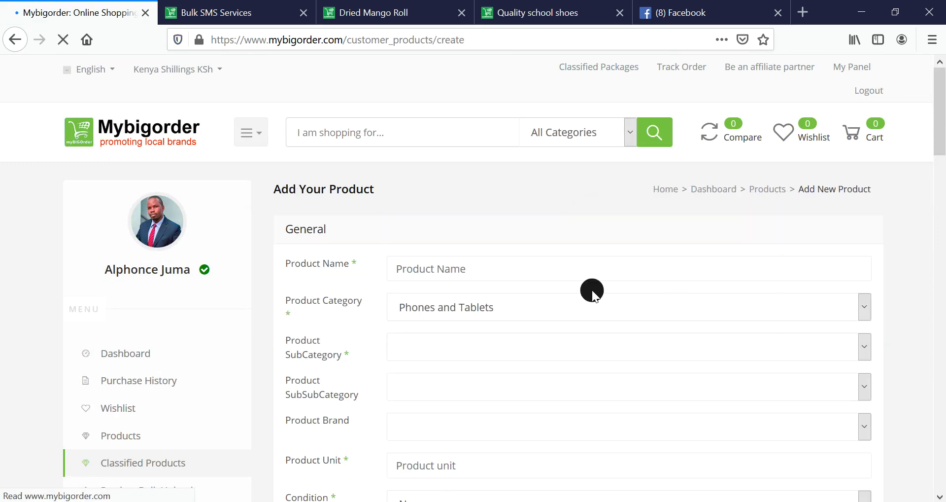
- Name the classified product "Laptop Back Pack" and copy the name
left_click(446, 271)
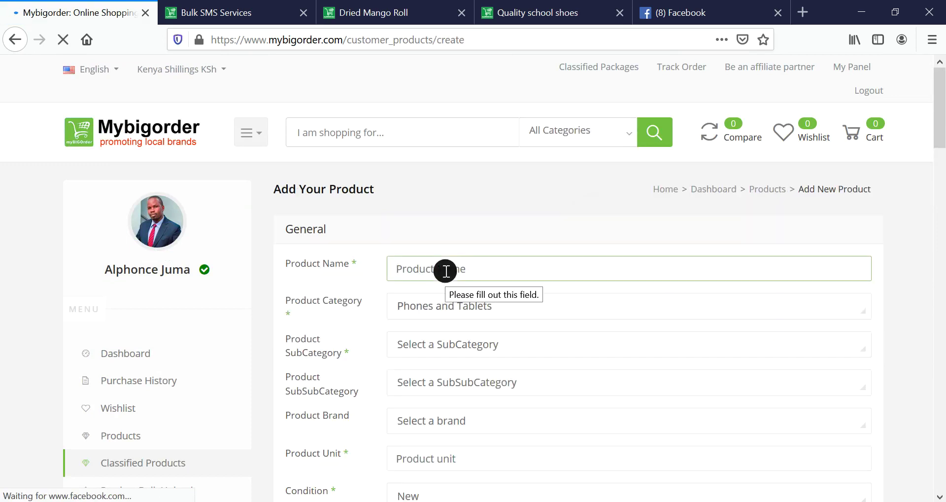
type("Laptop")
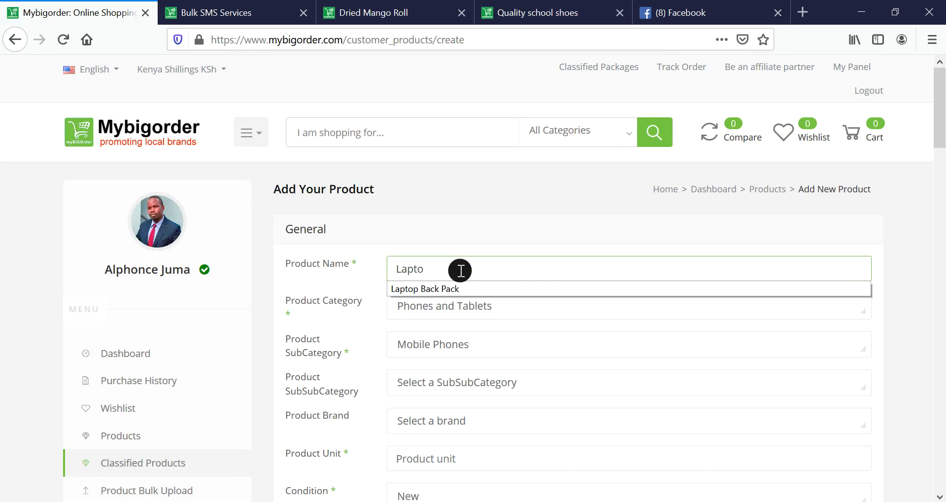
left_click(452, 288)
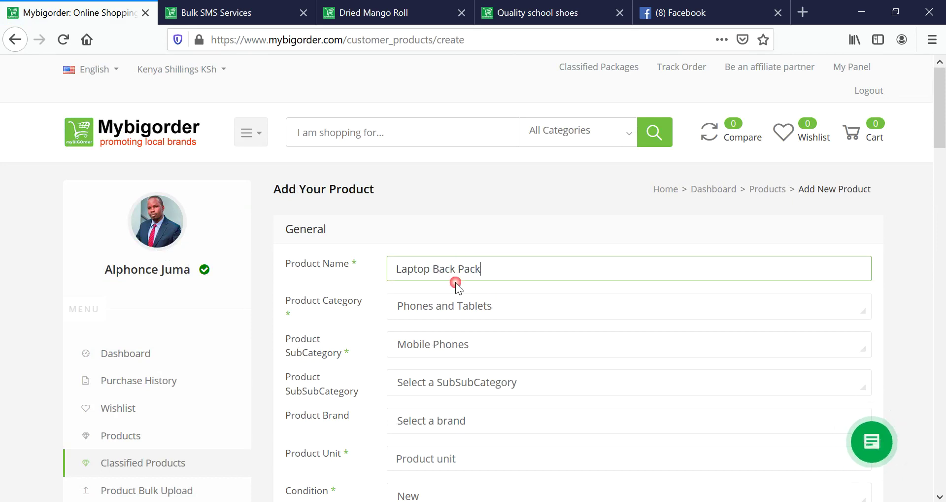
left_click(466, 269)
triple_click(469, 269)
key("ctrl+c")
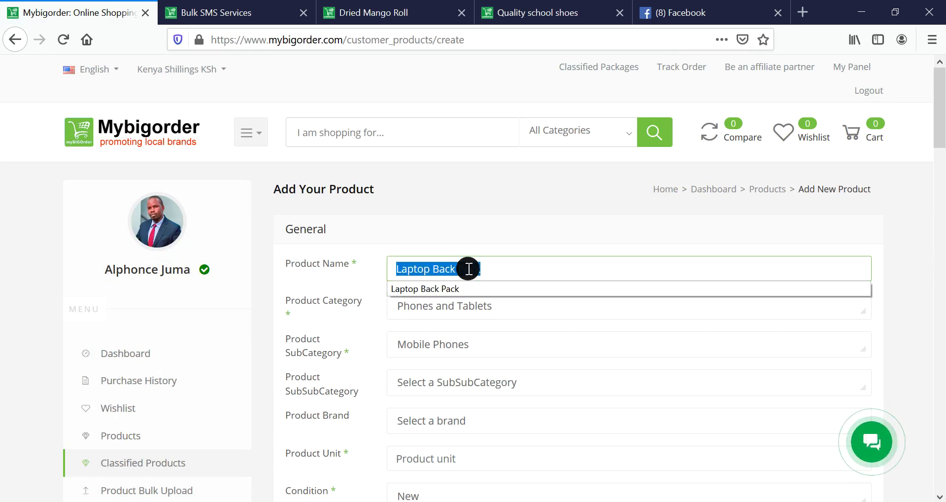
- Categorize the product as Electronics and Computers, with subcategory Laptops & Accessories and sub-subcategory Laptop bag
left_click(348, 309)
left_click(436, 306)
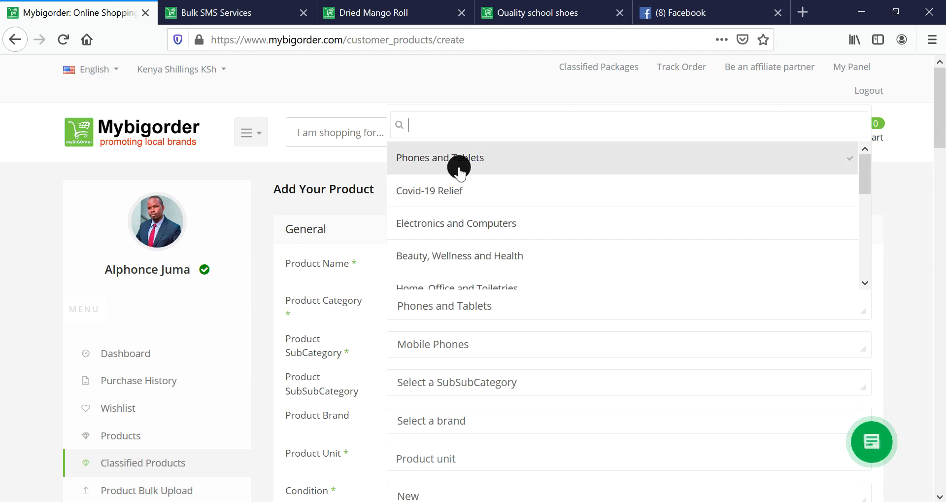
left_click(466, 224)
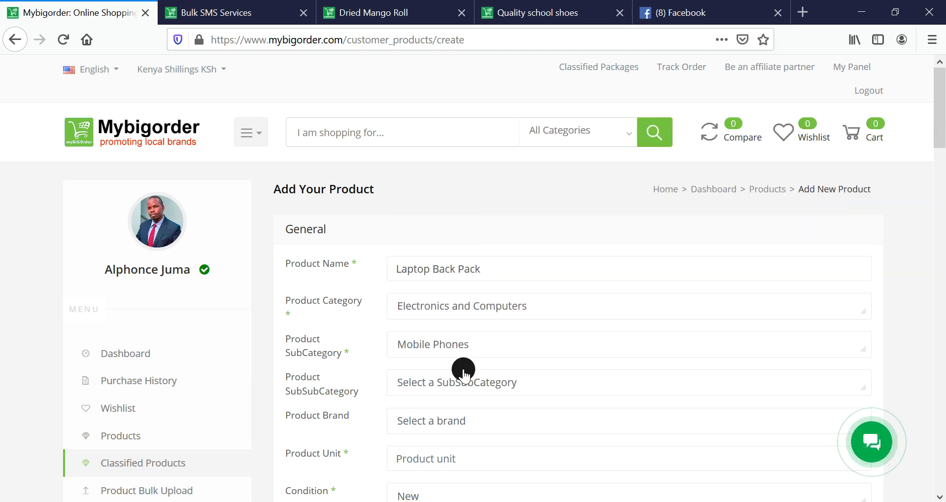
left_click(466, 348)
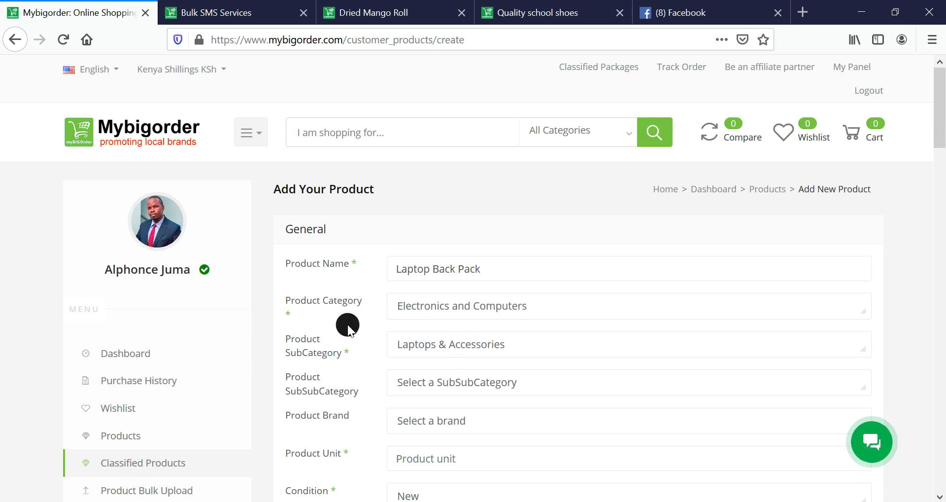
left_click(490, 385)
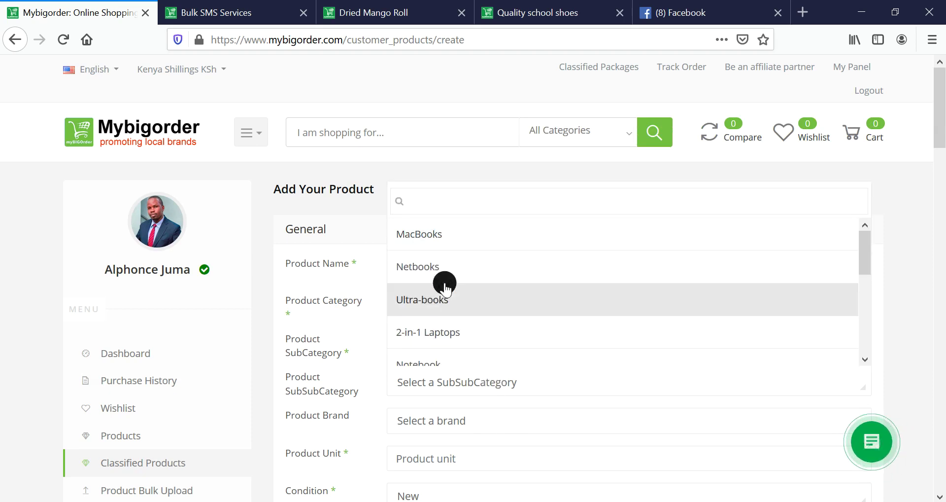
scroll(445, 285, "down", 4)
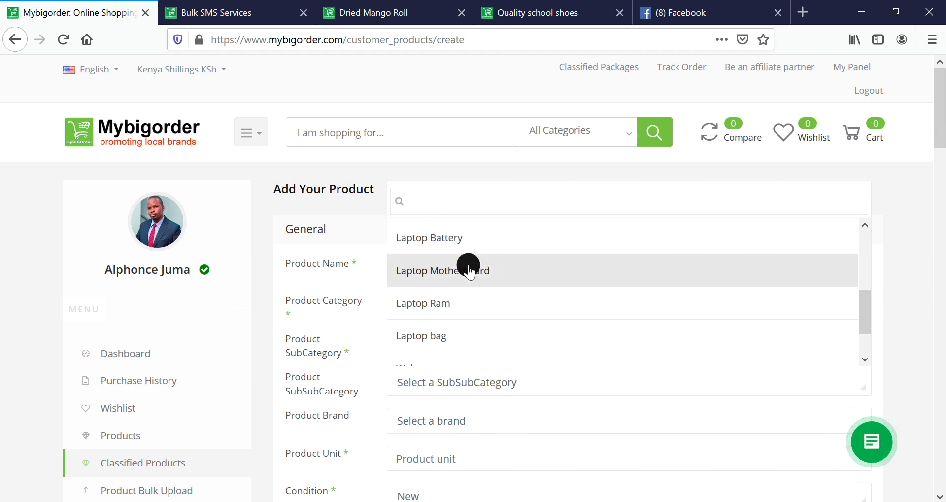
left_click(453, 337)
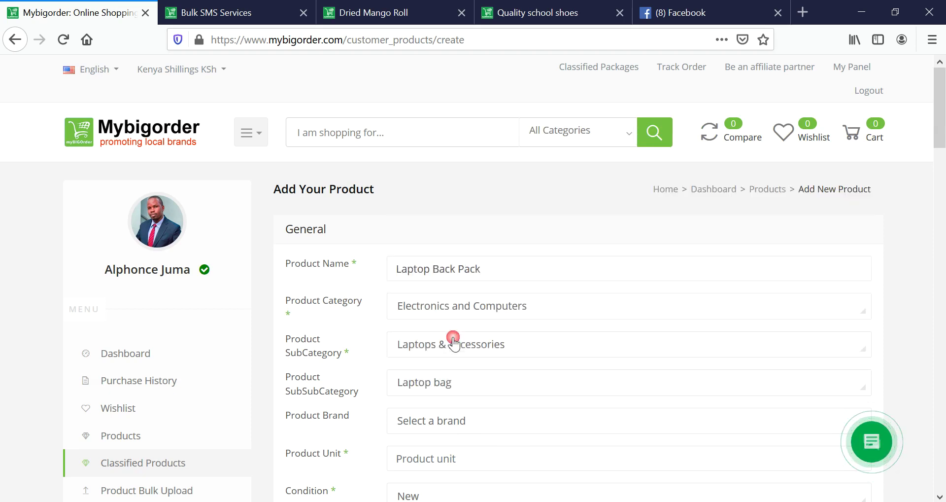
- Set the product brand to Polo and the product unit to pcs
left_click(438, 420)
left_click(422, 272)
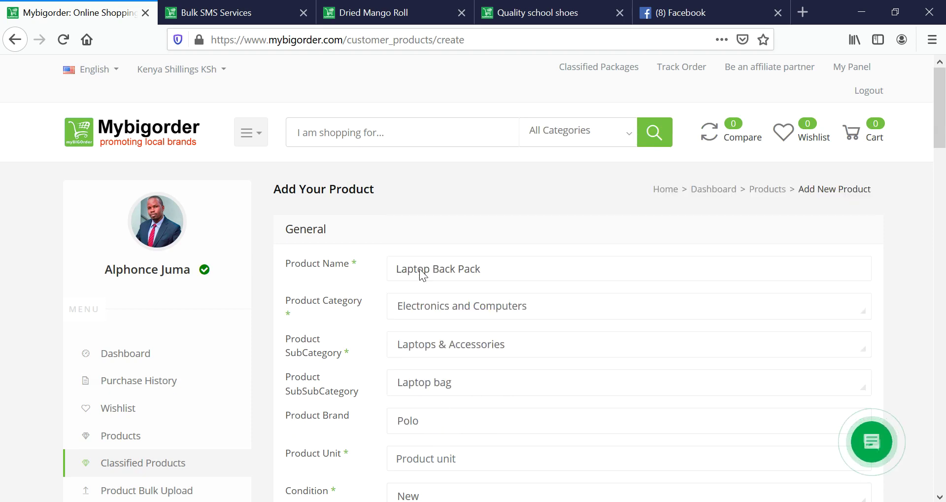
scroll(380, 387, "down", 3)
left_click(440, 383)
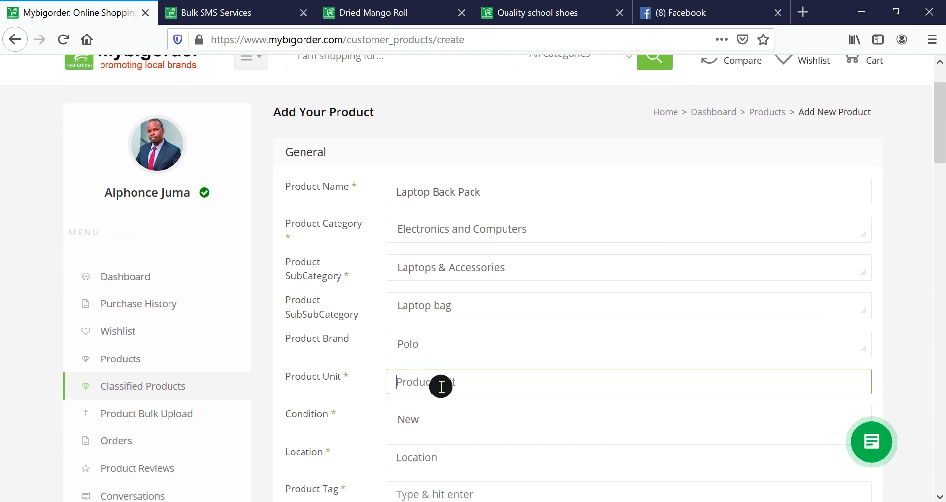
type("pcs")
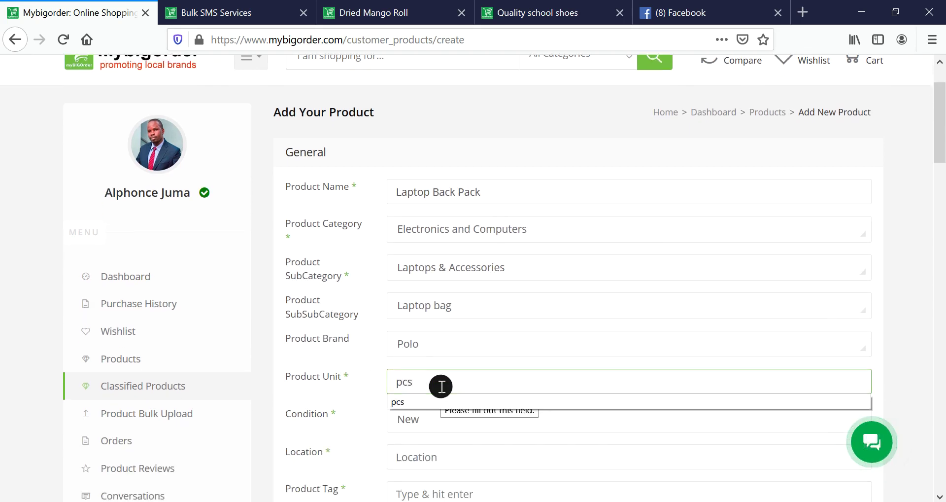
- Set the product's condition to Used and its location to Westlands, Nairobi
left_click(402, 420)
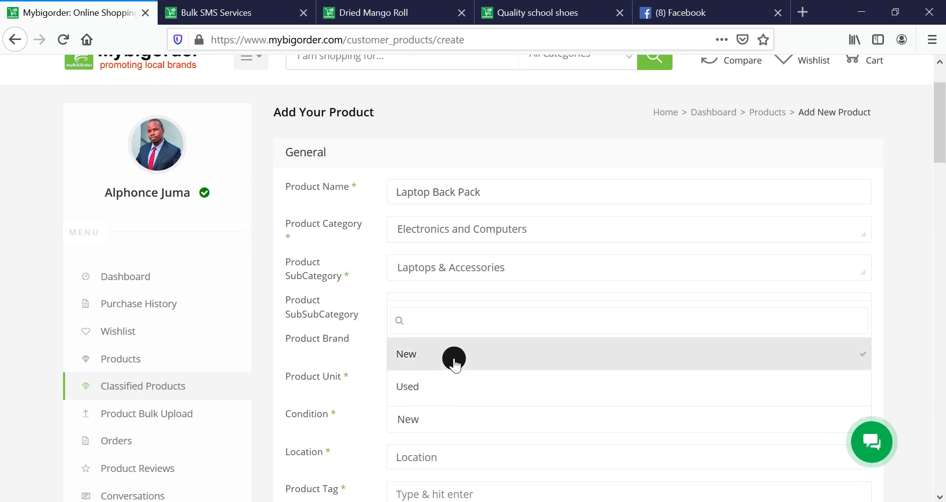
left_click(439, 389)
scroll(373, 392, "down", 3)
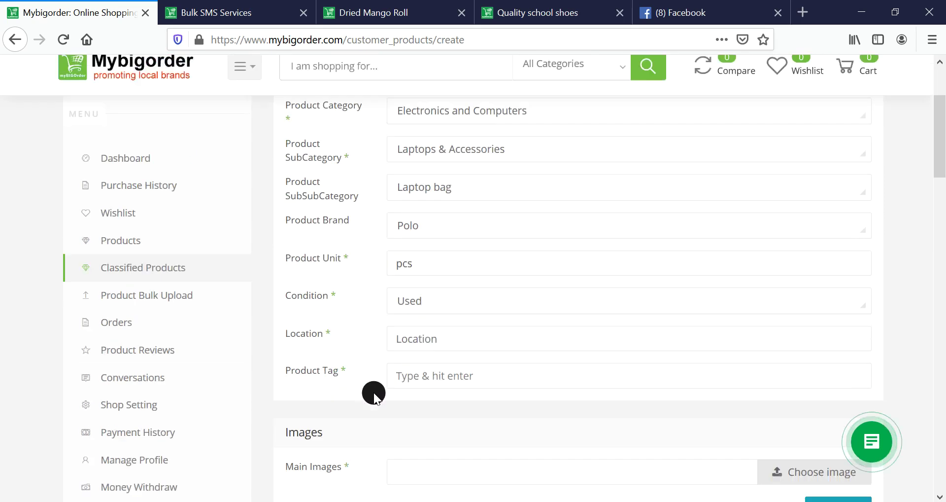
left_click(420, 330)
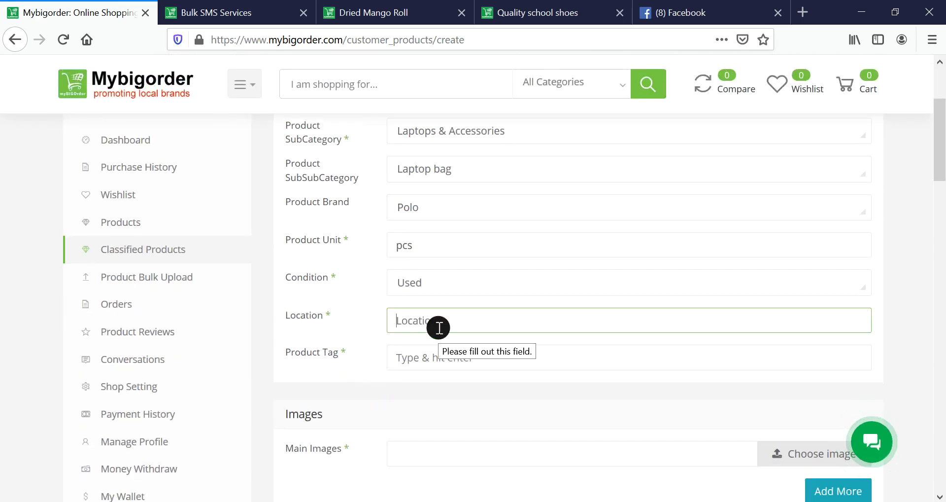
type("Wes")
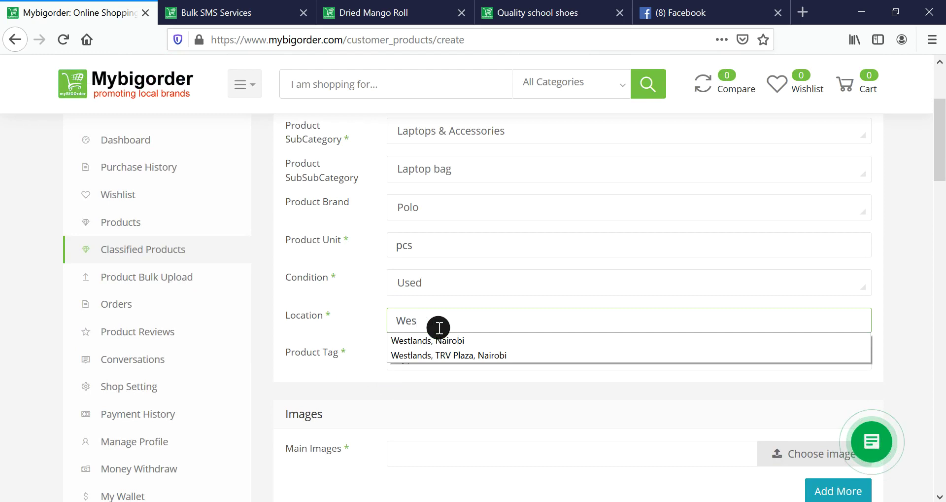
left_click(444, 339)
- Add the product tags "Laptop bag" and "back pack bag" to the classified product
left_click(412, 356)
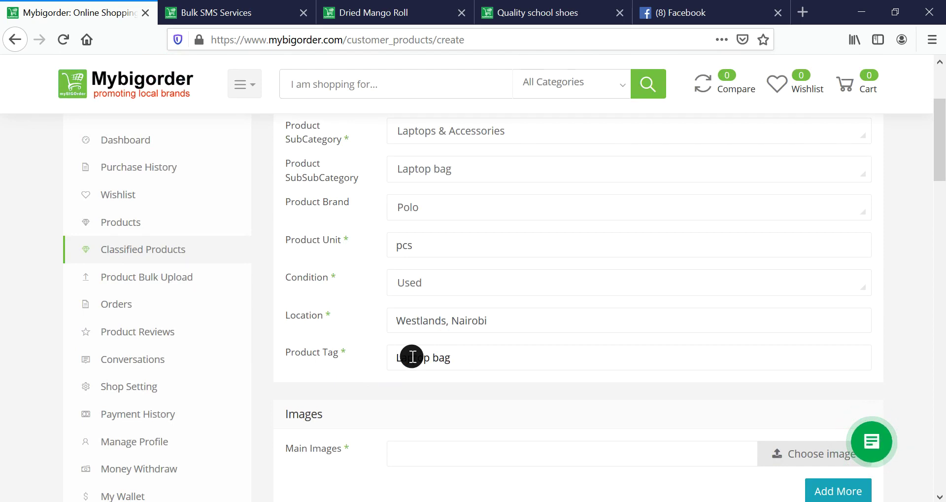
key("Return")
type("back pack")
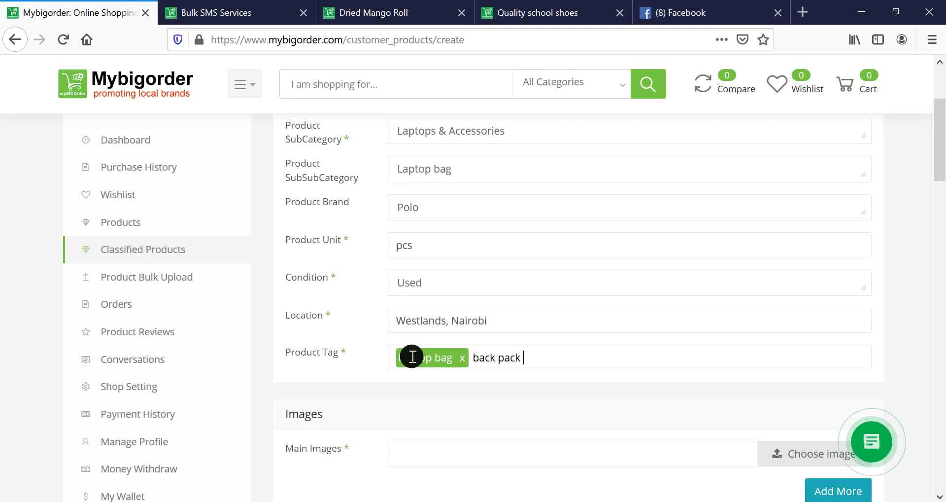
key("Return")
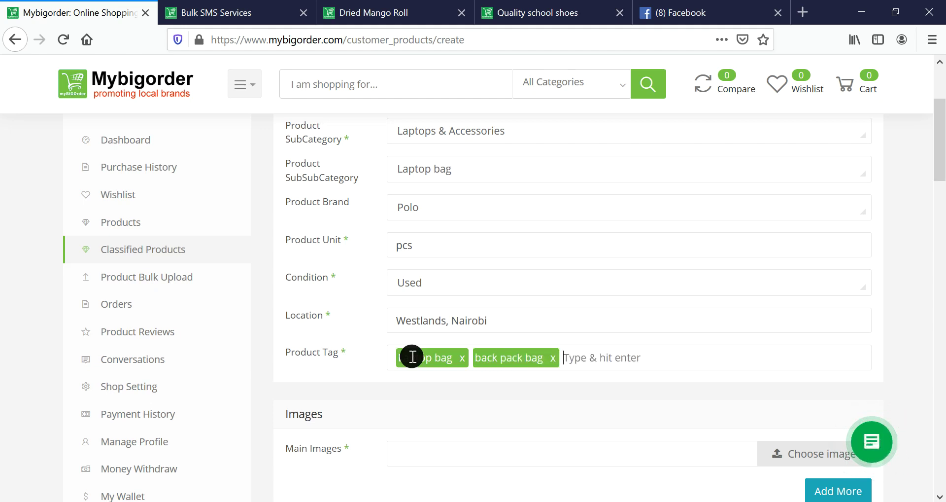
- Upload the laptop-bag image as both the main image and the thumbnail image of the product
scroll(513, 340, "down", 3)
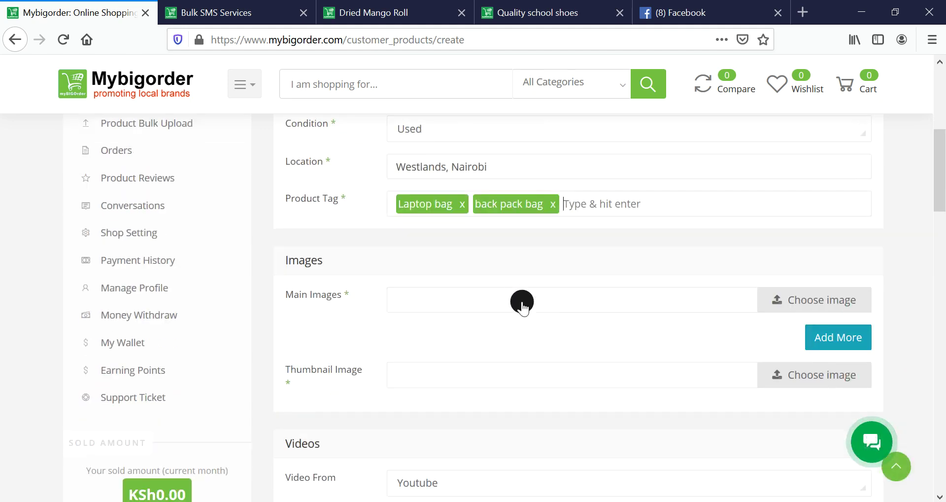
left_click(801, 300)
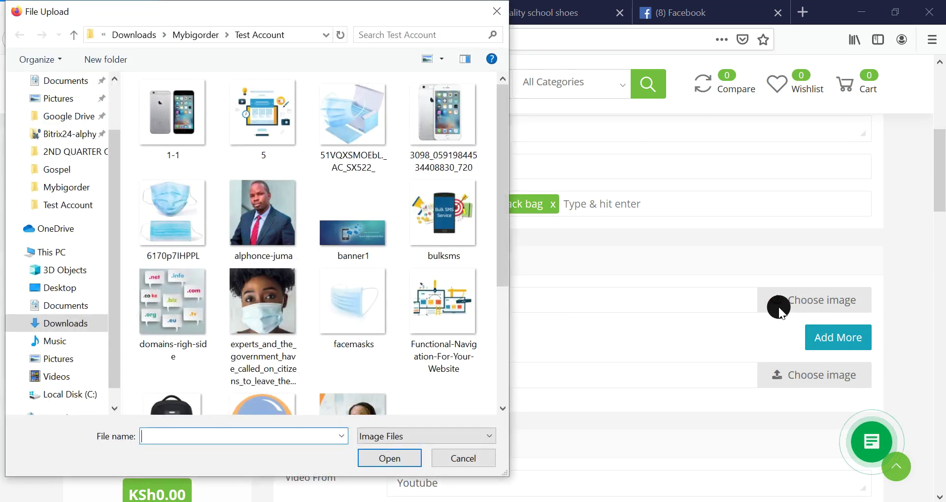
scroll(175, 275, "down", 2)
double_click(171, 335)
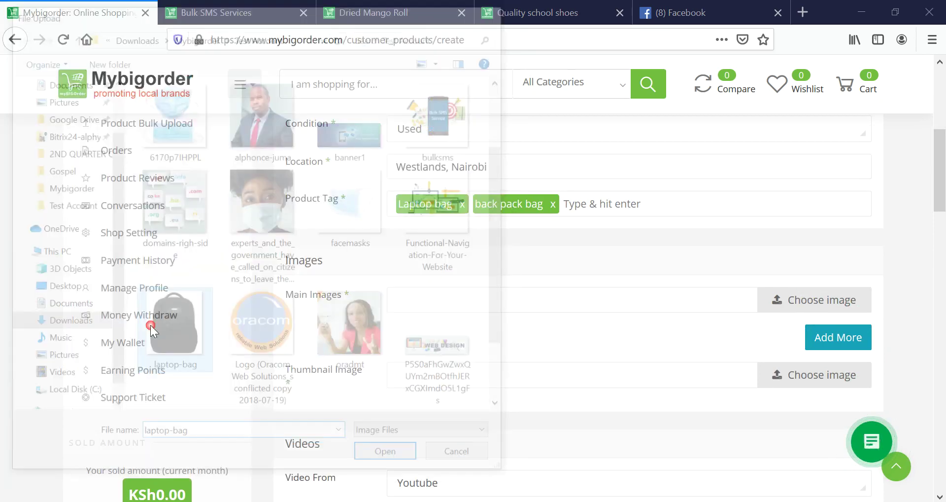
left_click(828, 379)
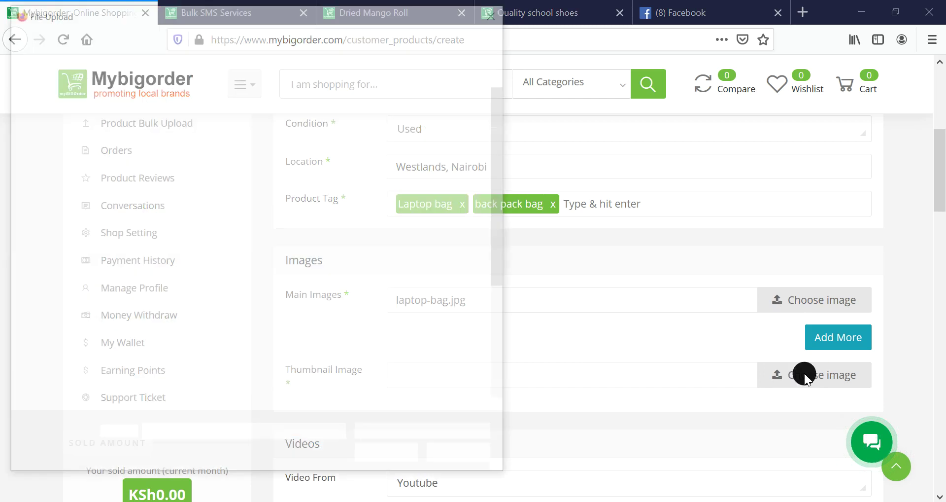
left_click(172, 402)
scroll(173, 394, "down", 2)
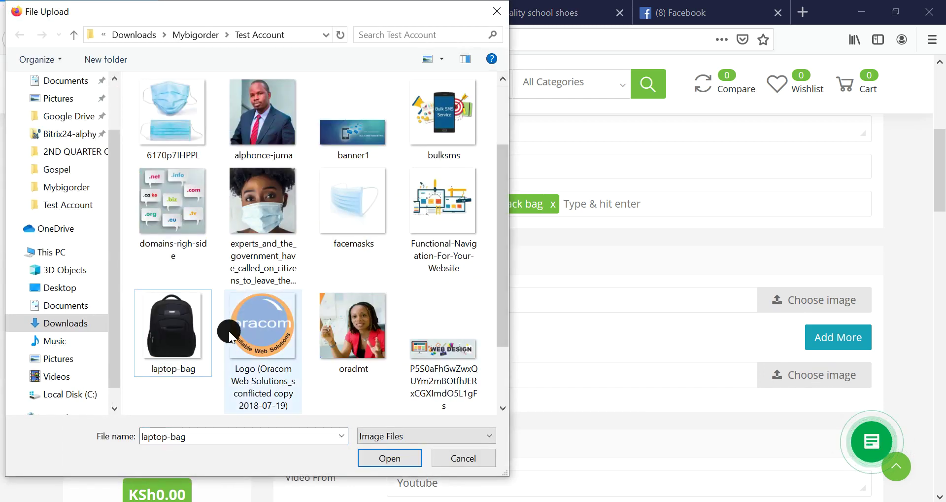
double_click(196, 326)
scroll(738, 336, "down", 5)
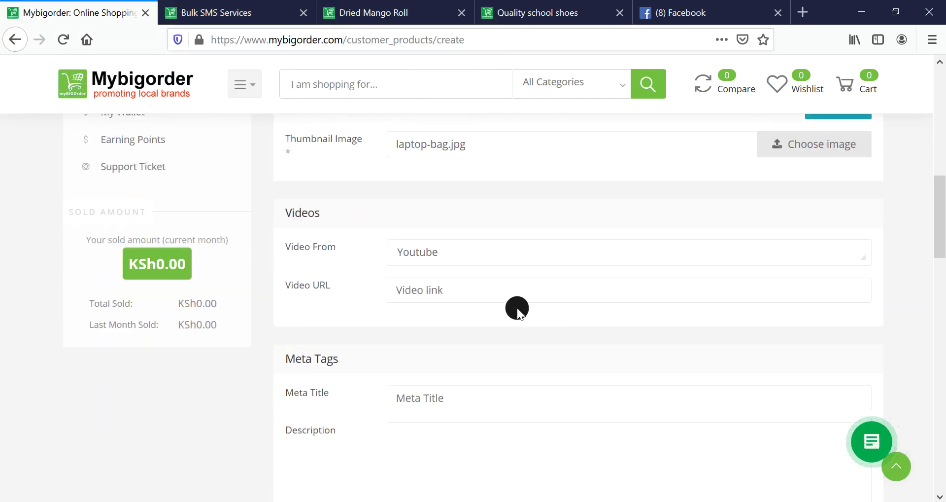
left_click(428, 265)
left_click(436, 294)
left_click(438, 291)
left_click(436, 309)
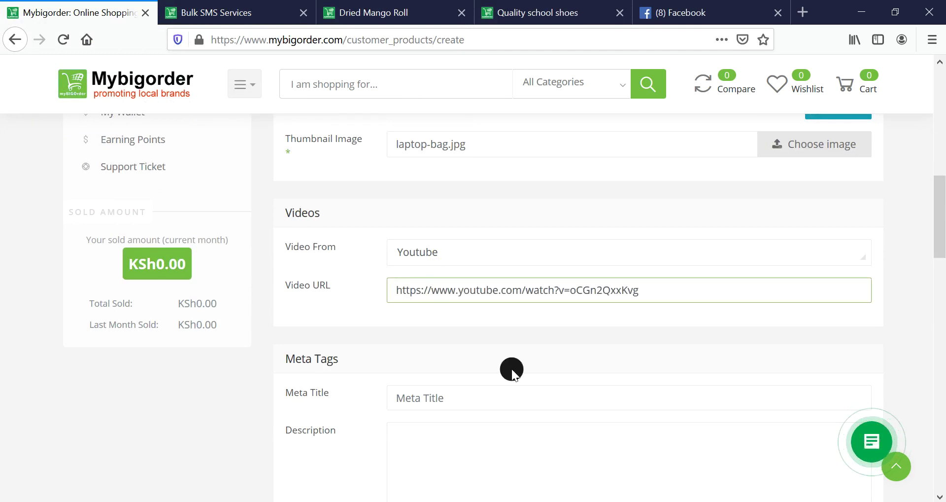
- Fill the meta title and the meta description with the copied name "Laptop Back Pack"
scroll(501, 347, "down", 1)
scroll(501, 347, "down", 2)
left_click(457, 241)
left_click(451, 269)
left_click(444, 298)
key("ctrl+v")
scroll(469, 296, "down", 2)
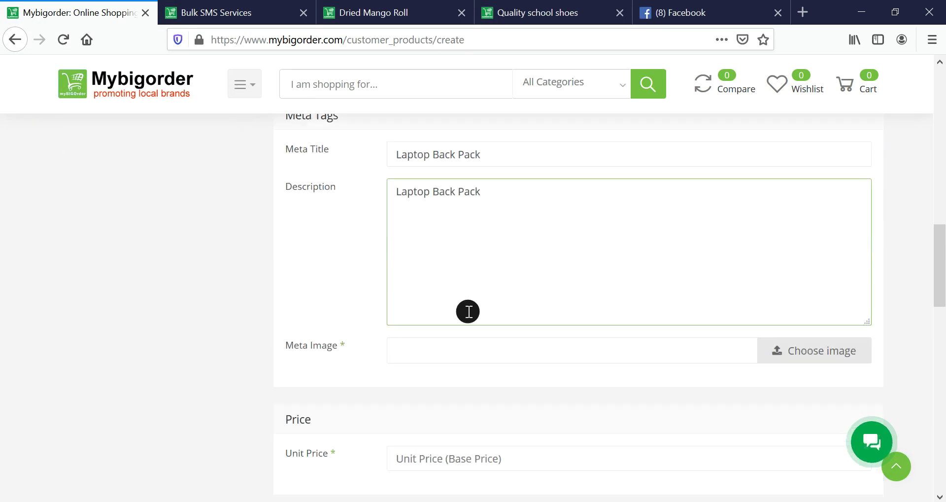
- Upload the laptop-bag image as the product's meta image
scroll(468, 311, "down", 1)
left_click(803, 290)
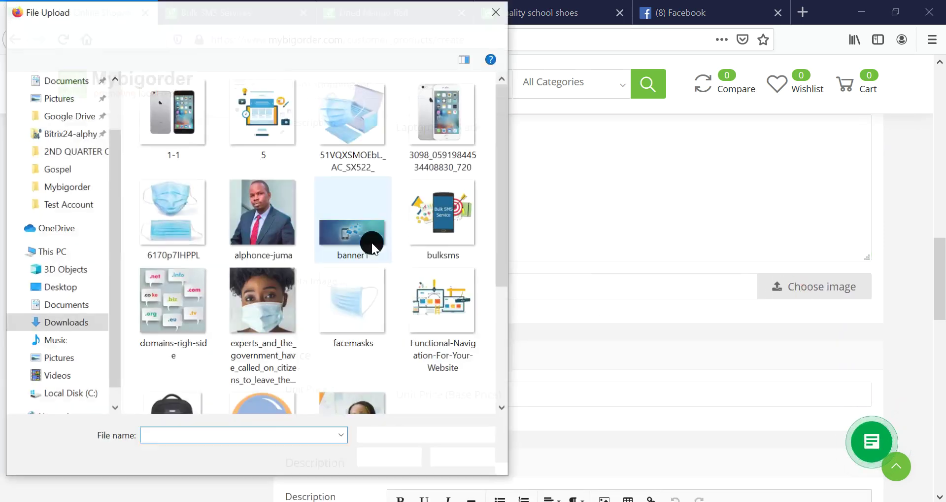
scroll(269, 318, "down", 4)
double_click(188, 220)
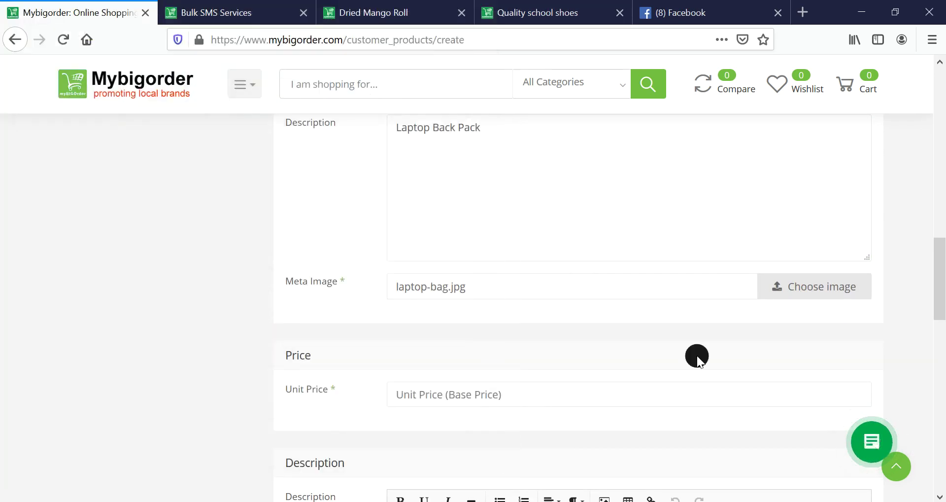
- Set the product's unit price to 2000
scroll(478, 389, "down", 2)
left_click(450, 321)
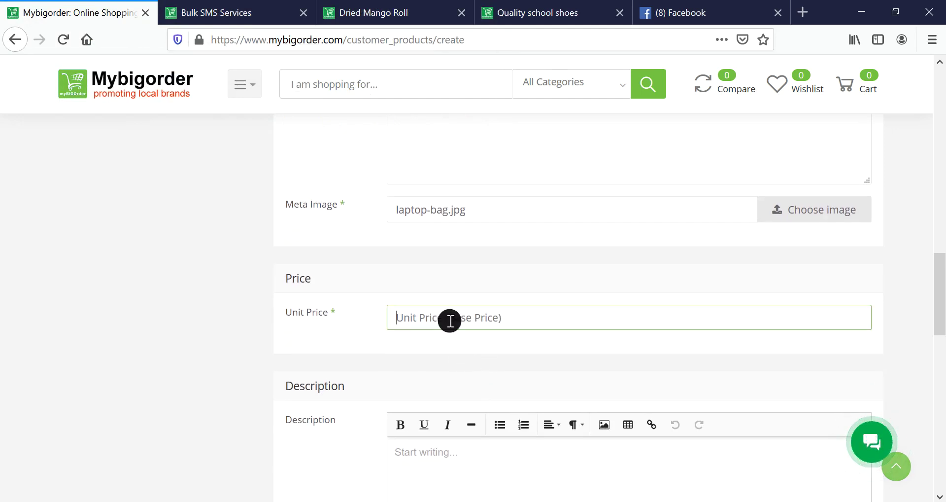
type("2000")
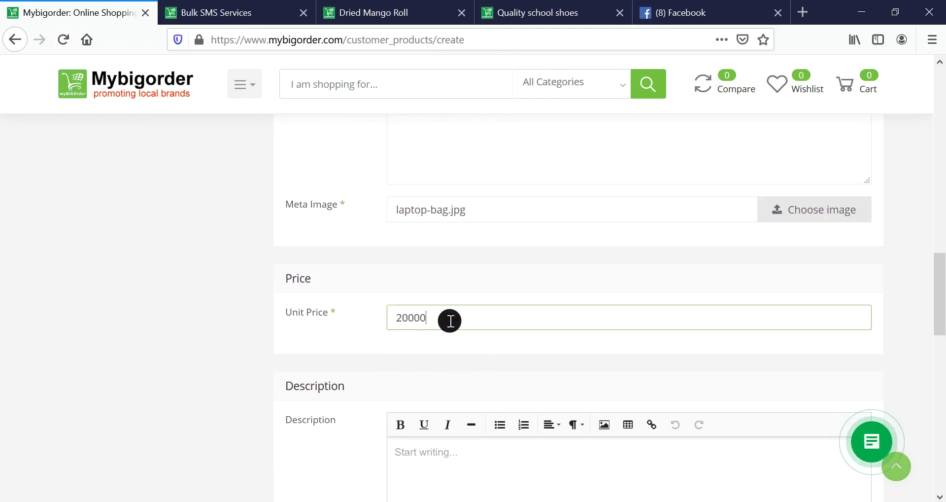
- Fill the product description with "Laptop Back Pack" pasted several times in a row and save the classified product
scroll(418, 340, "down", 4)
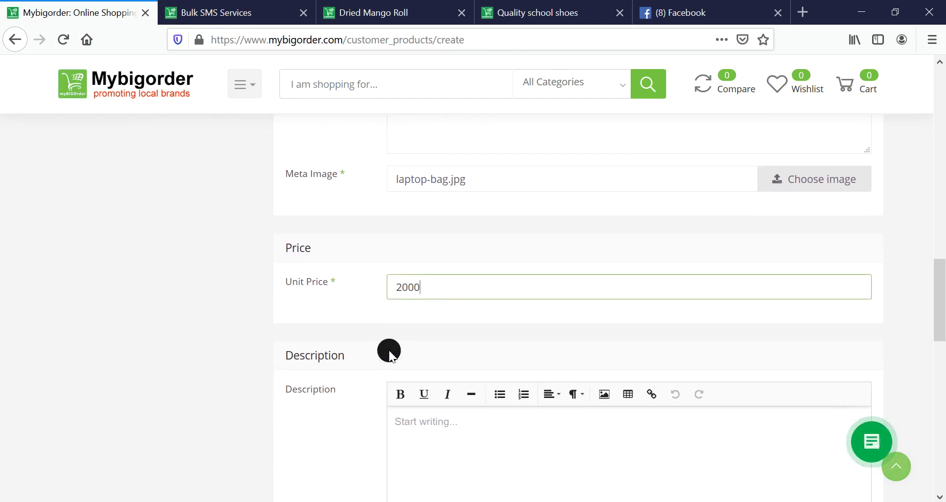
left_click(429, 323)
left_click(424, 345)
key("ctrl+v")
key("ctrl+v")
key("ctrl+v")
key("ctrl+v")
key("ctrl+v")
key("ctrl+v")
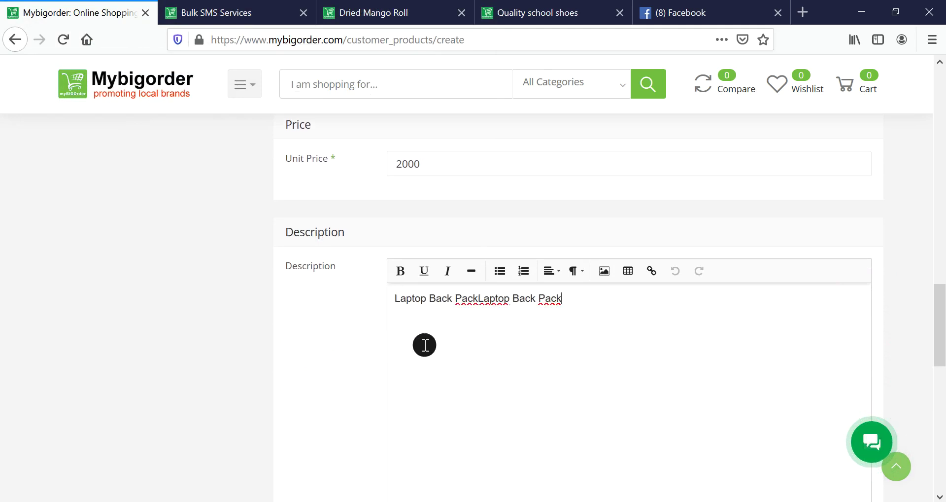
type("Laptop Back Pack")
scroll(432, 336, "down", 10)
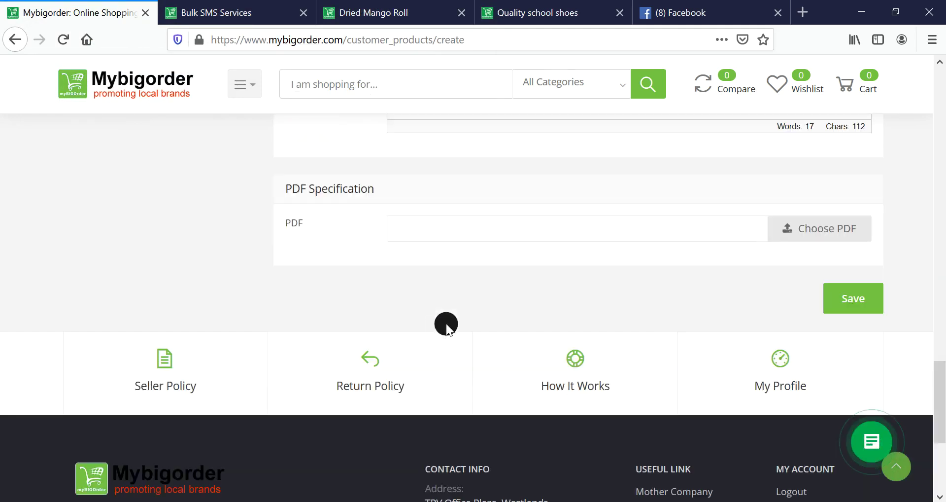
left_click(866, 302)
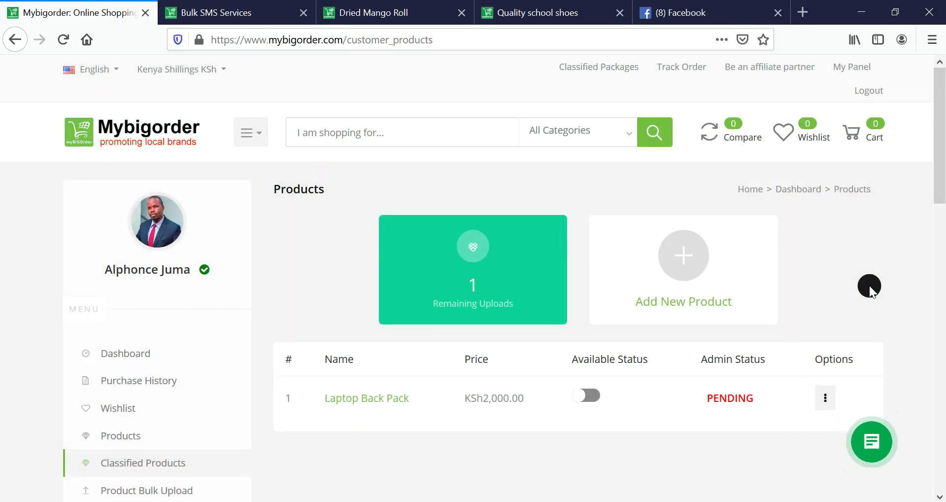
- Turn on the available status of Laptop Back Pack and reload the classified products list
left_click(590, 395)
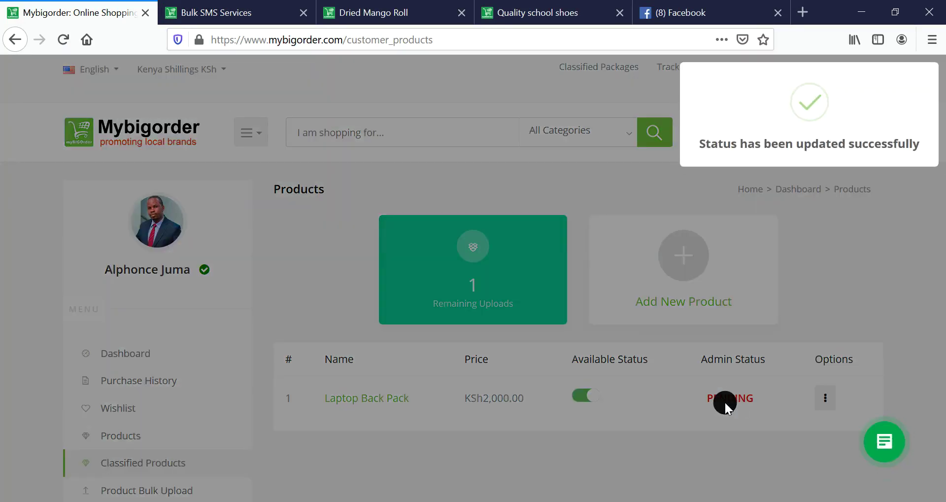
left_click(841, 249)
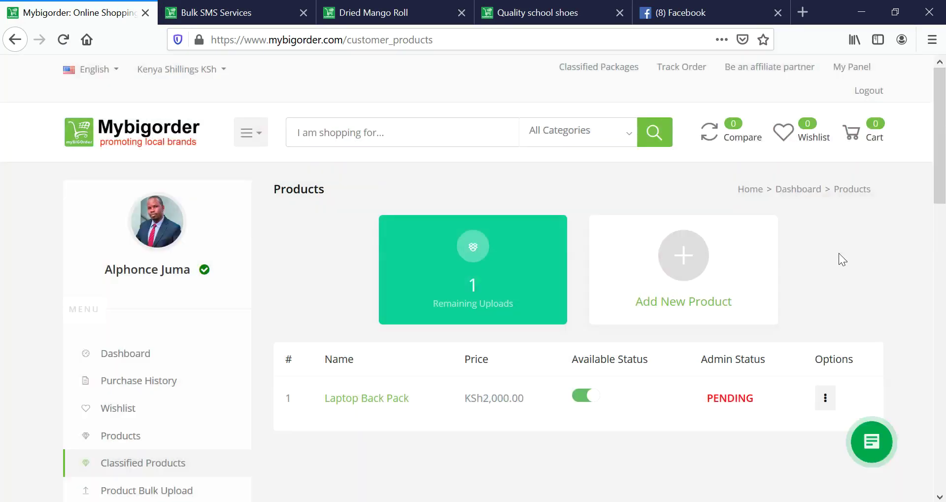
left_click(62, 41)
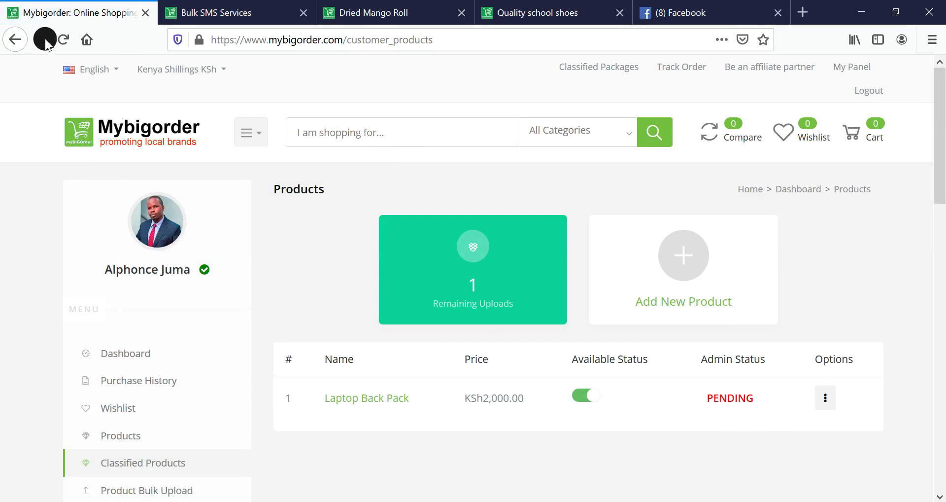
left_click(62, 41)
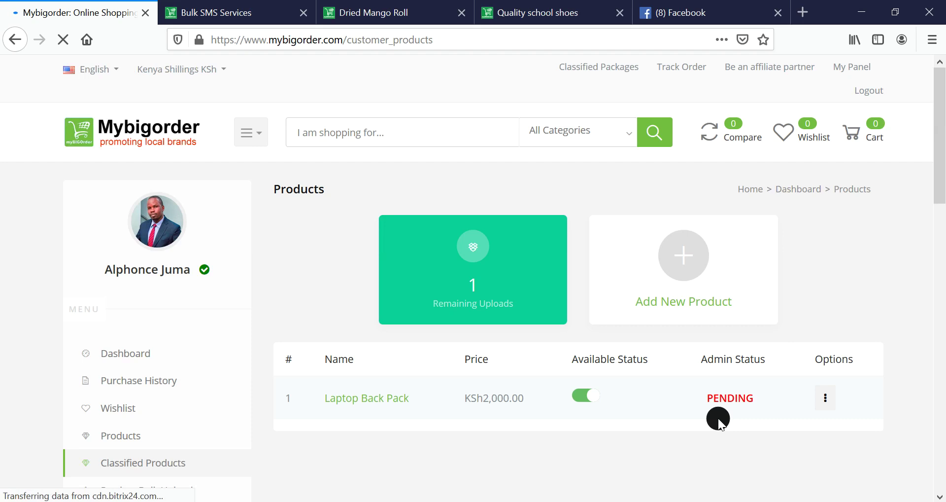
- Look over the account menu sections and open Conversations to read the Dried Mango Roll inquiry
scroll(735, 351, "down", 5)
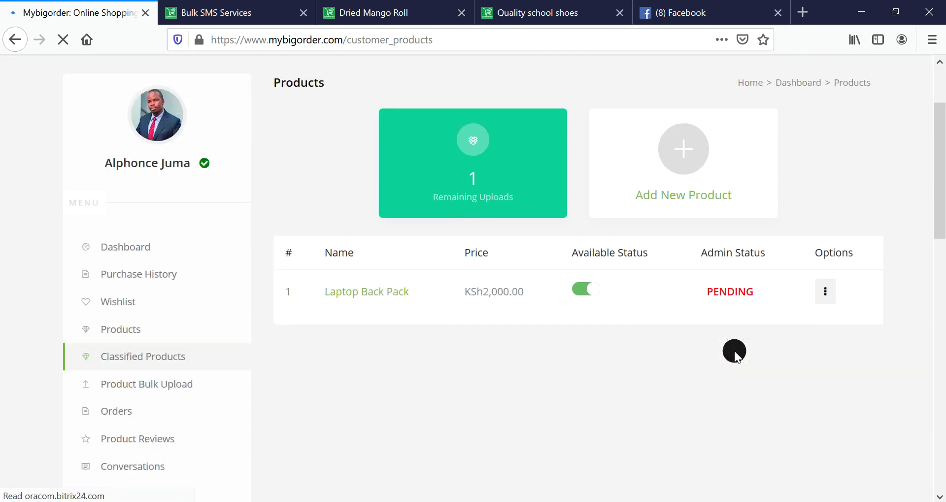
scroll(591, 340, "up", 2)
scroll(148, 321, "down", 2)
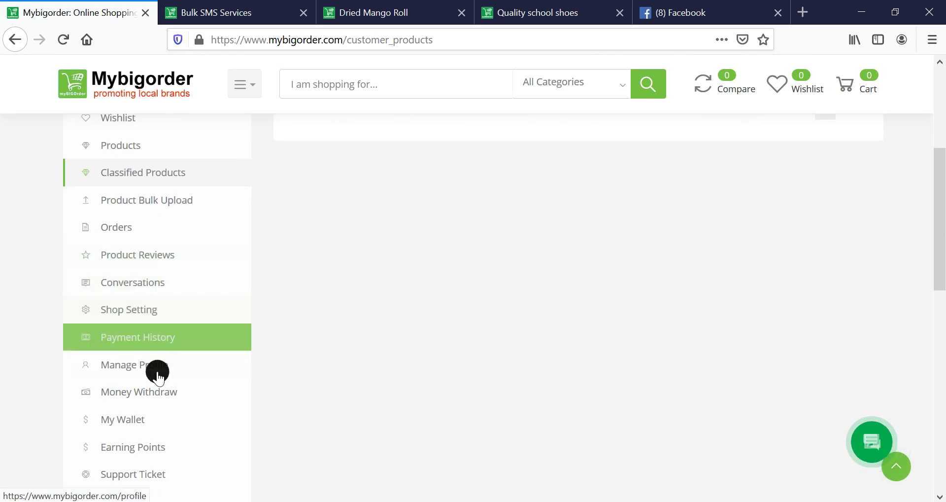
scroll(166, 392, "down", 2)
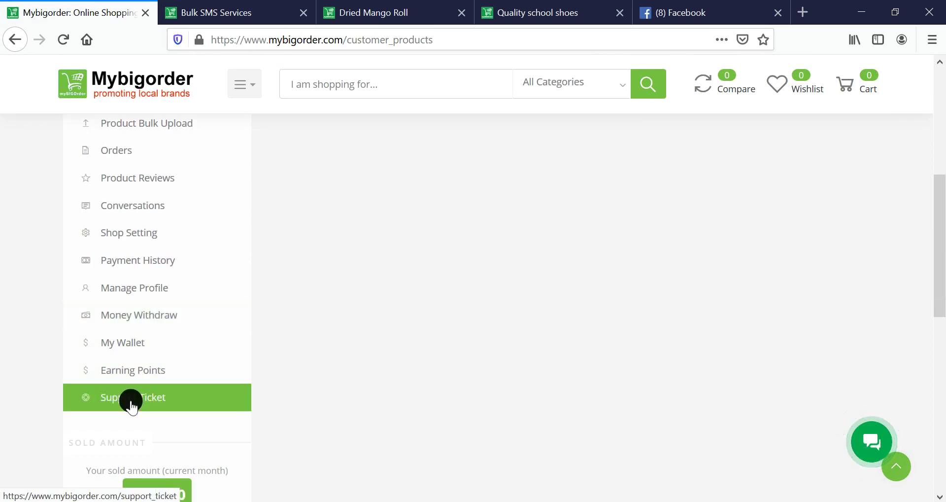
scroll(433, 351, "up", 7)
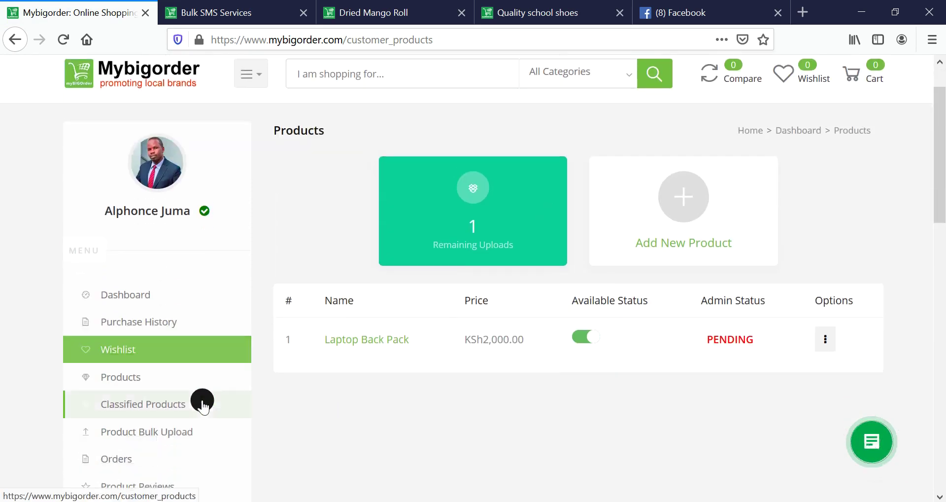
scroll(200, 398, "down", 4)
left_click(114, 219)
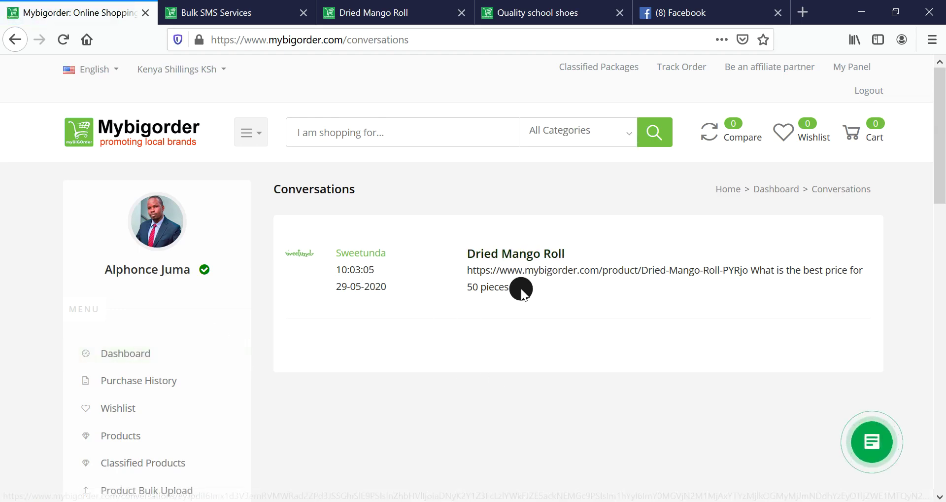
scroll(338, 336, "down", 4)
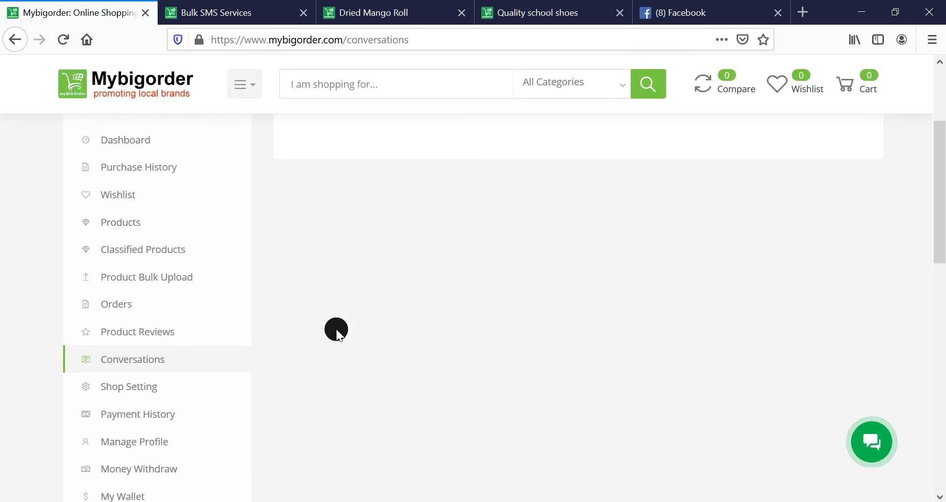
scroll(417, 331, "up", 4)
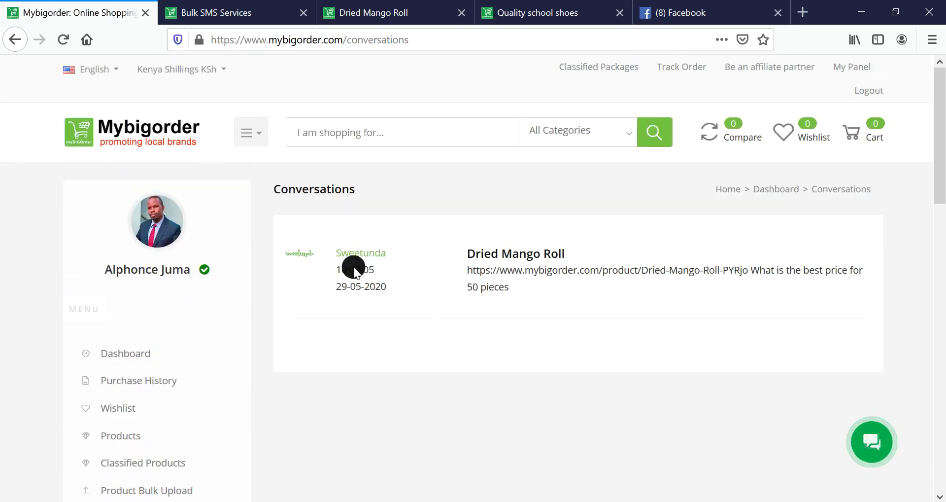
- View the Support Ticket page and return to the classified products list to check the listing's admin status
scroll(389, 292, "down", 10)
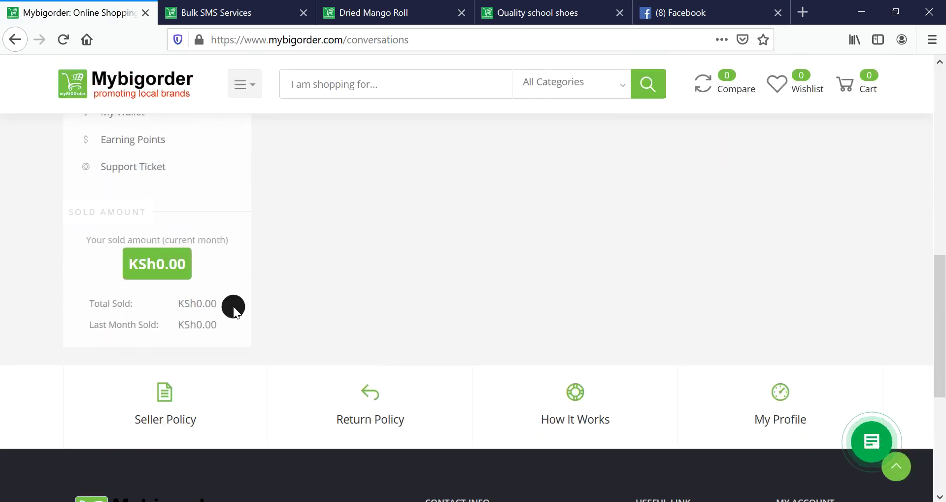
left_click(133, 167)
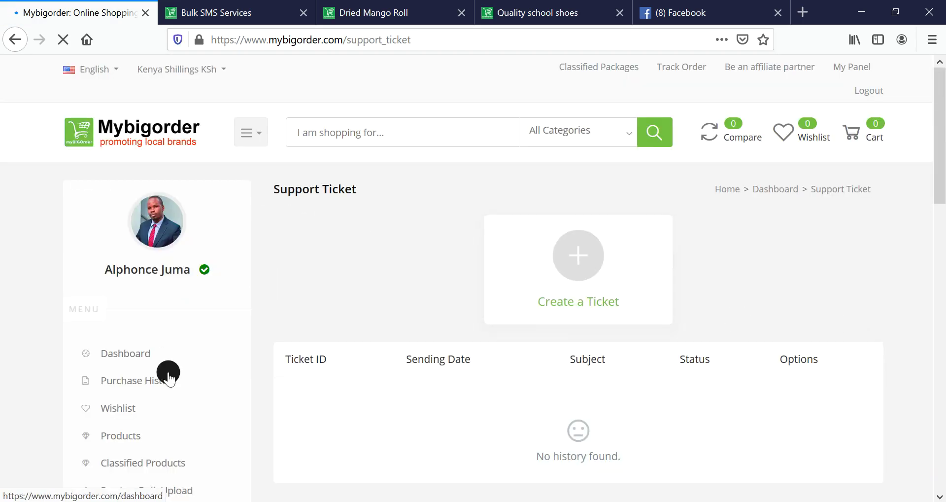
scroll(175, 421, "down", 4)
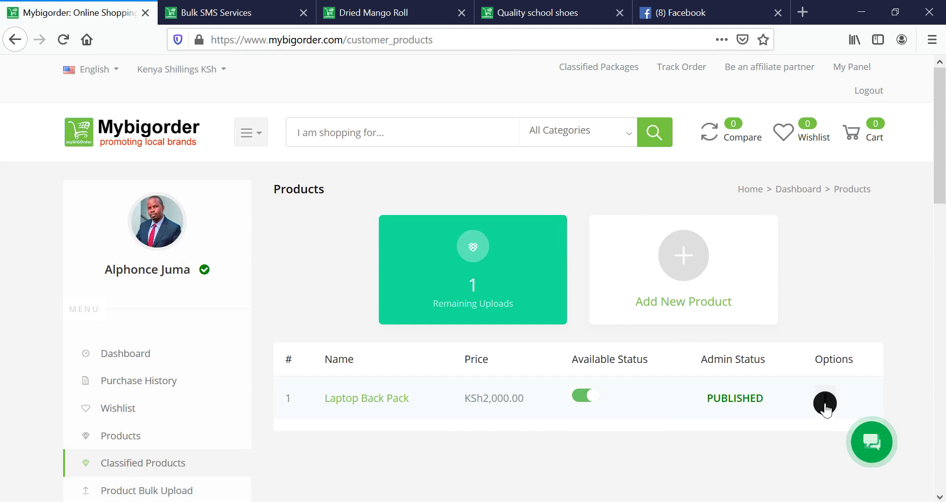
- Open the Mybigorder home page in place of the Bulk SMS Services page and find the Classified Ads section
left_click(217, 15)
left_click(130, 129)
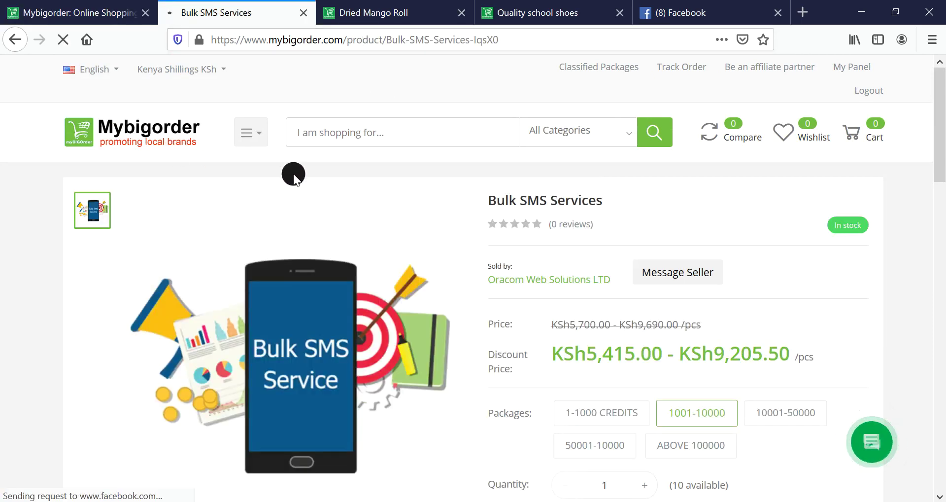
scroll(566, 348, "down", 6)
scroll(565, 347, "down", 5)
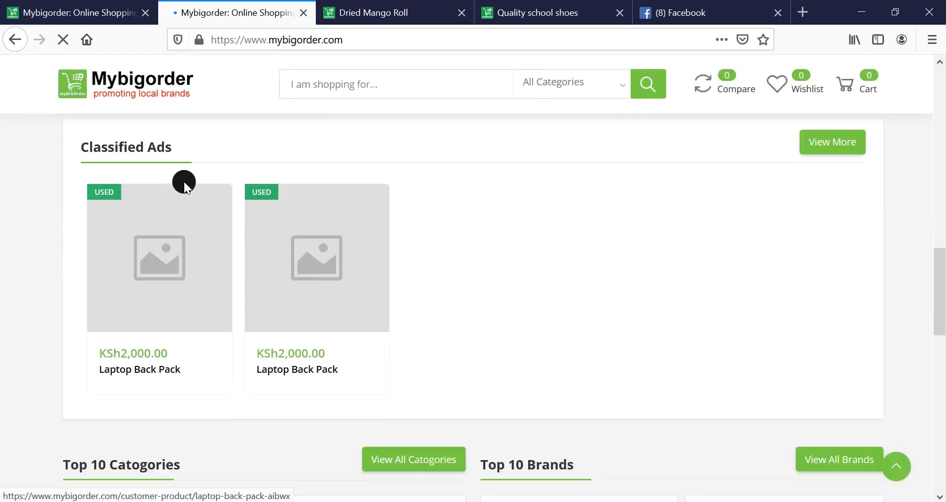
- Open the full classified ads list from the home page and view the Laptop Back Pack listing with the black backpack photo
scroll(101, 178, "up", 5)
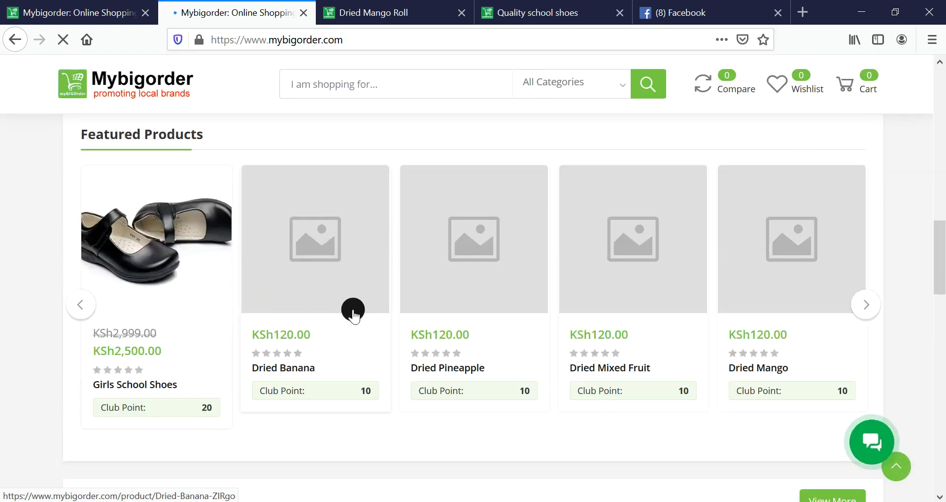
scroll(345, 315, "down", 7)
scroll(311, 279, "up", 2)
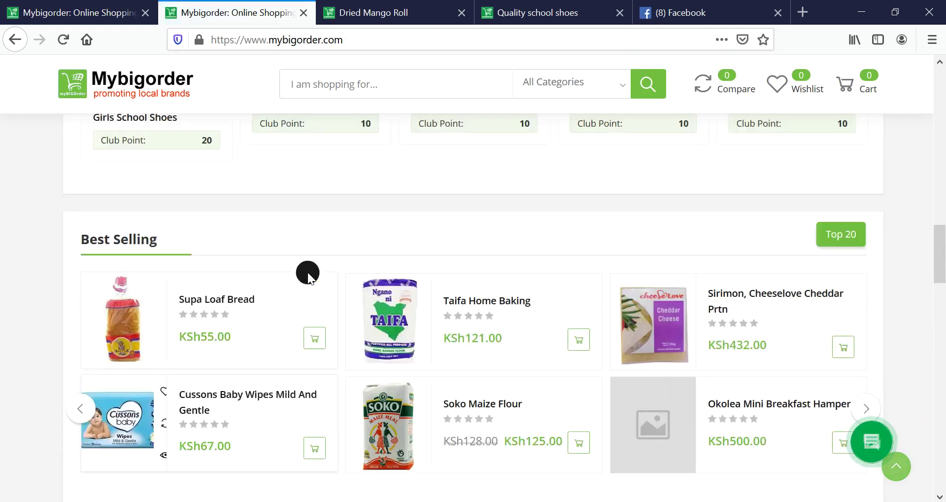
scroll(307, 274, "down", 9)
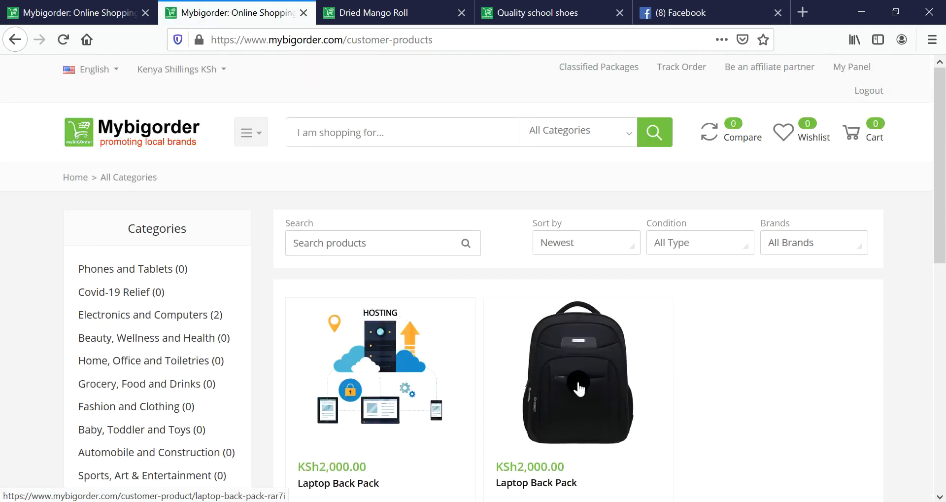
scroll(660, 355, "down", 5)
left_click(615, 189)
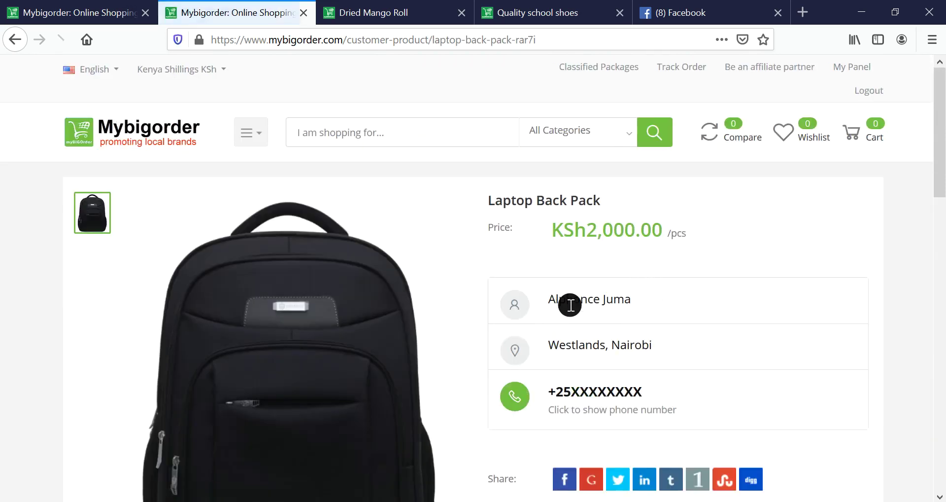
- Check the seller's name on the Laptop Back Pack listing and reveal the seller's phone number
left_click_drag(572, 299, 649, 303)
left_click(638, 302)
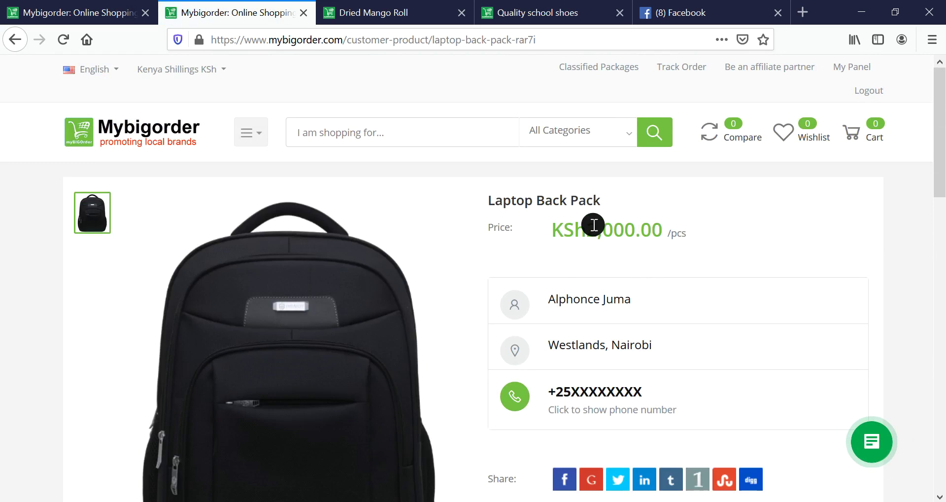
scroll(665, 359, "down", 2)
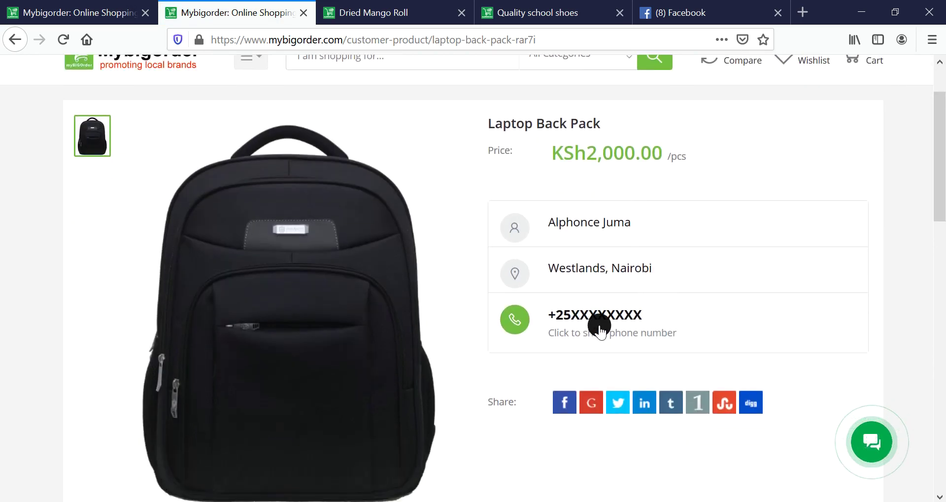
left_click(607, 332)
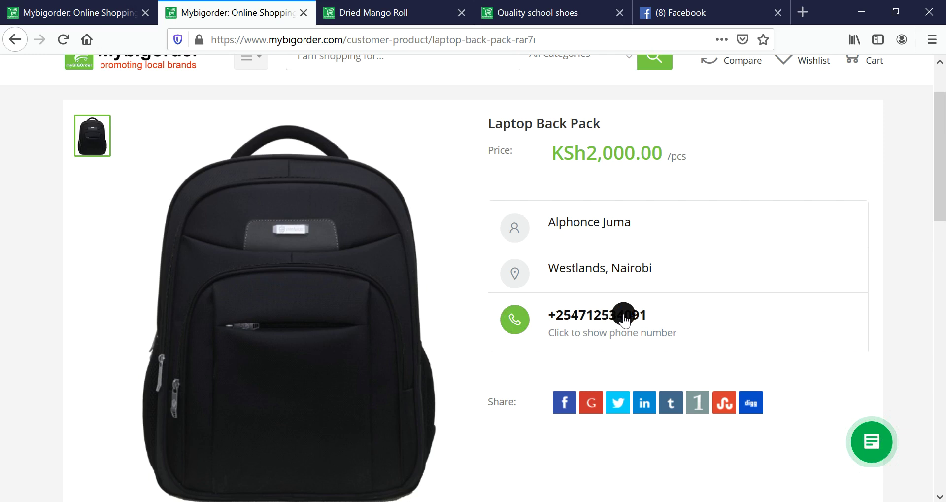
- View the listing's video, return to its description, and look over the other Electronics and Computers ads and the seller details
scroll(591, 295, "down", 5)
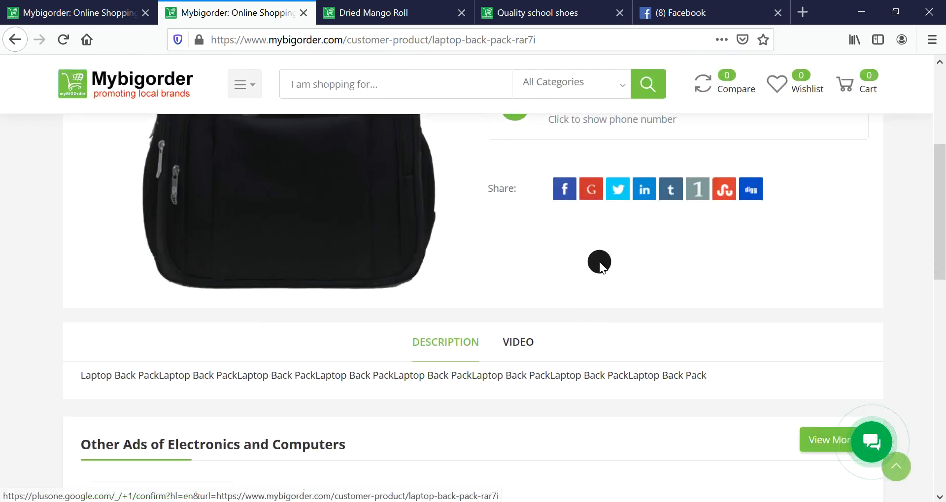
left_click(525, 344)
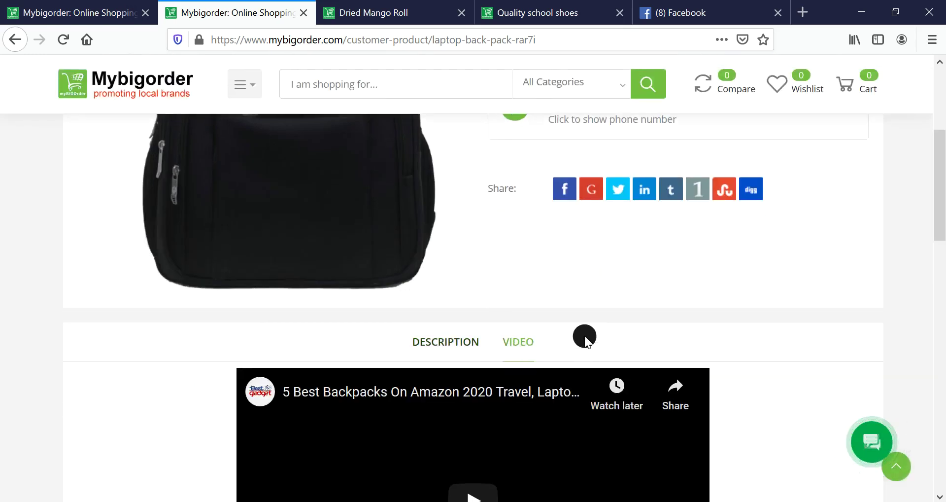
left_click(448, 342)
scroll(590, 327, "down", 7)
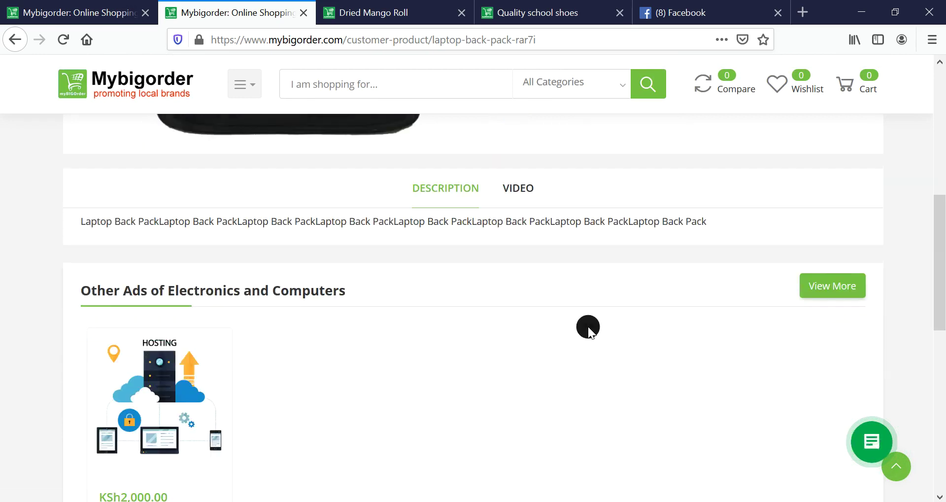
scroll(478, 342, "up", 15)
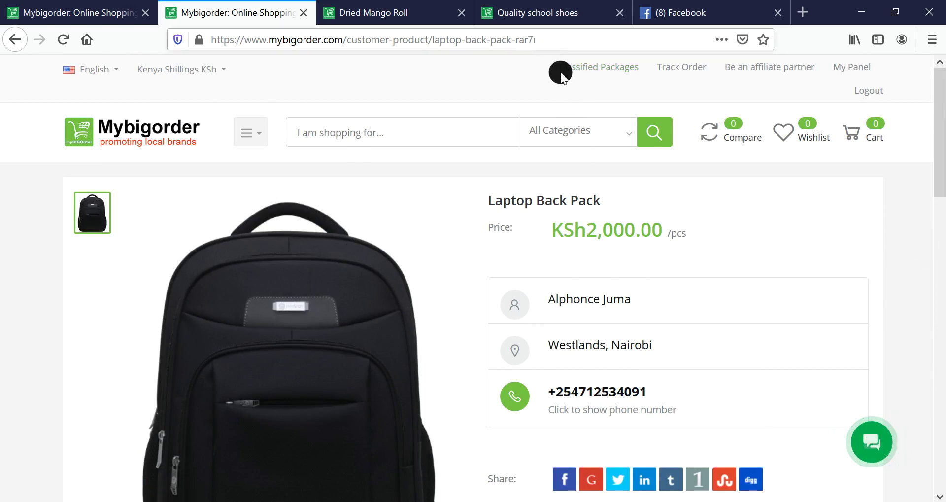
scroll(635, 343, "down", 2)
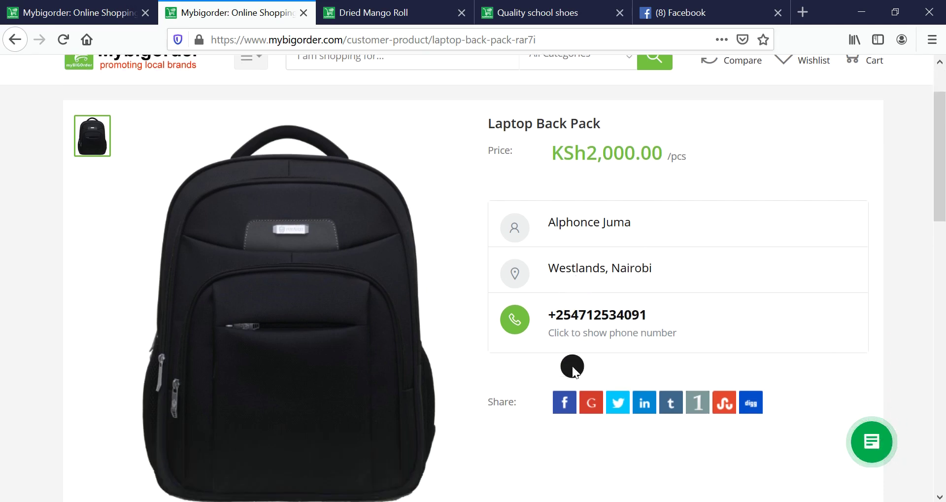